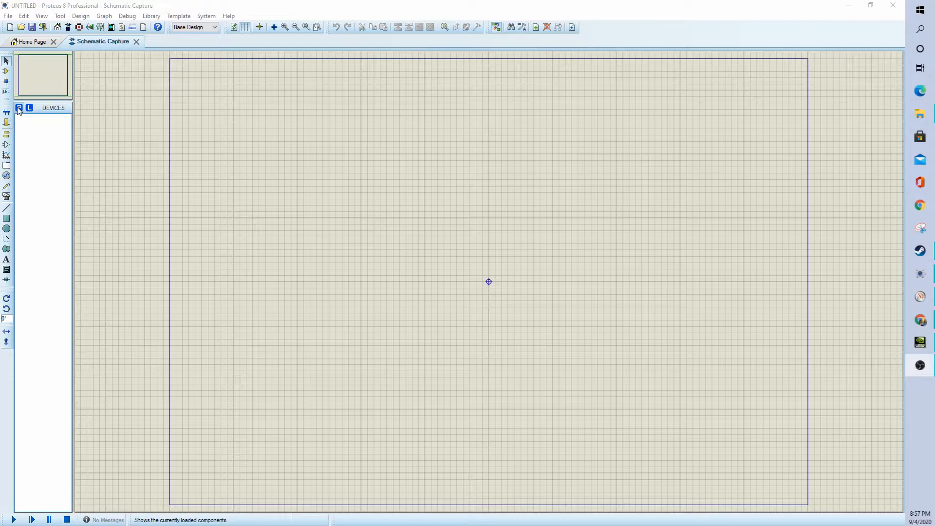
# Find the SIL-156-05 header block in the device library and place one on the schematic near the sheet centre.
pyautogui.click(21, 107)
pyautogui.press('p')
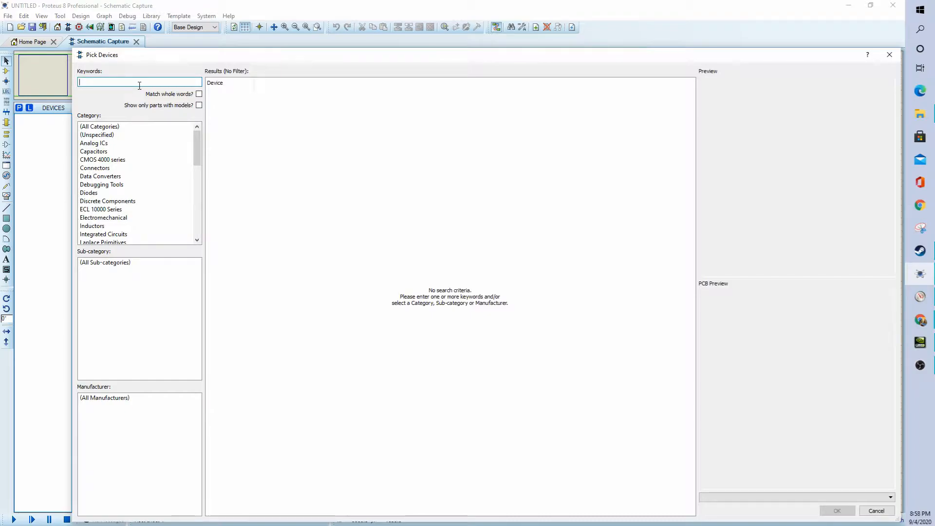
pyautogui.write('sl')
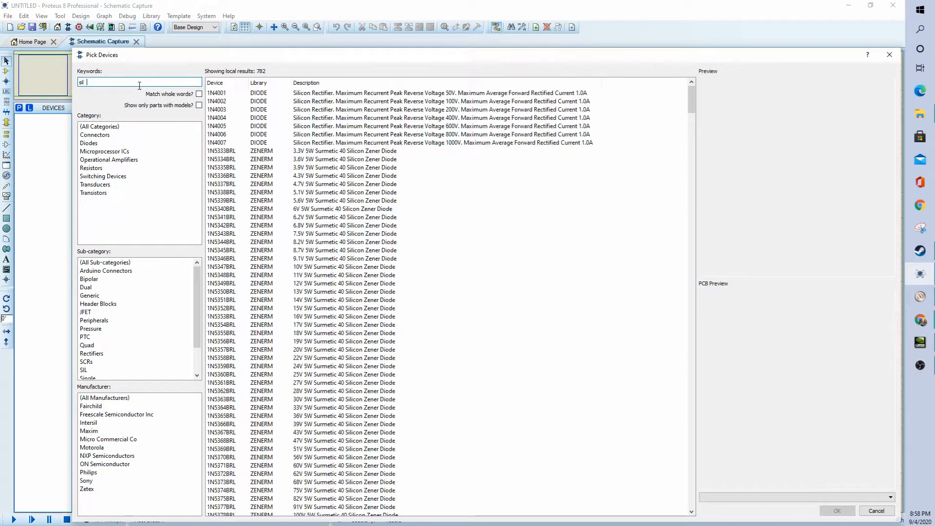
pyautogui.write(' 165')
pyautogui.press('BackSpace')
pyautogui.press('BackSpace')
pyautogui.write('56')
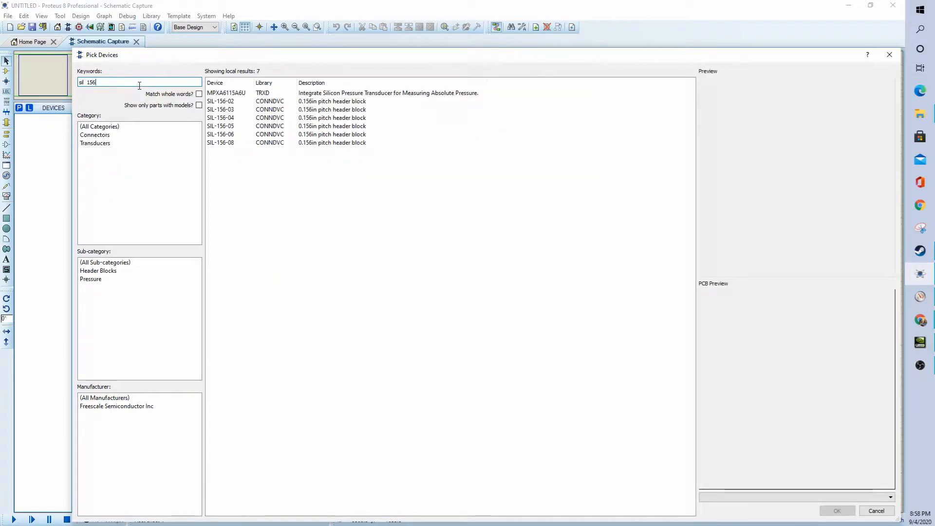
pyautogui.doubleClick(223, 126)
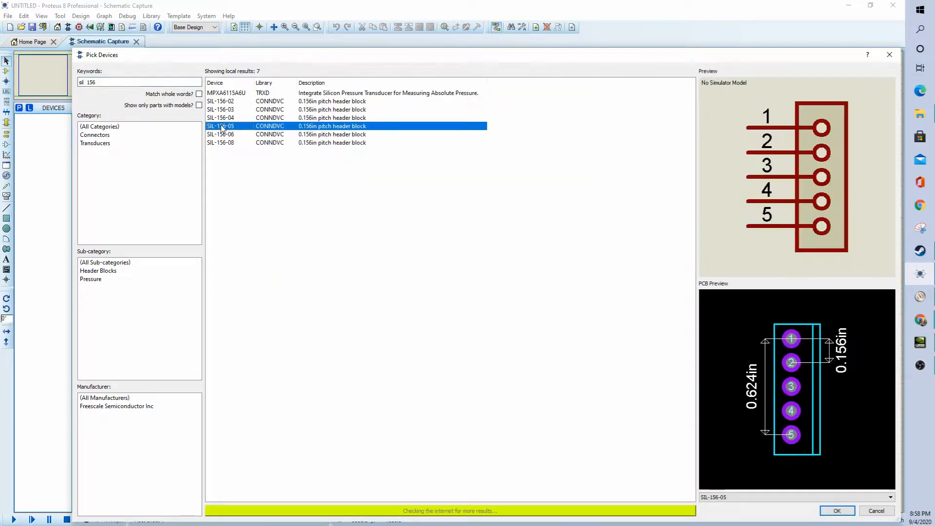
pyautogui.click(836, 510)
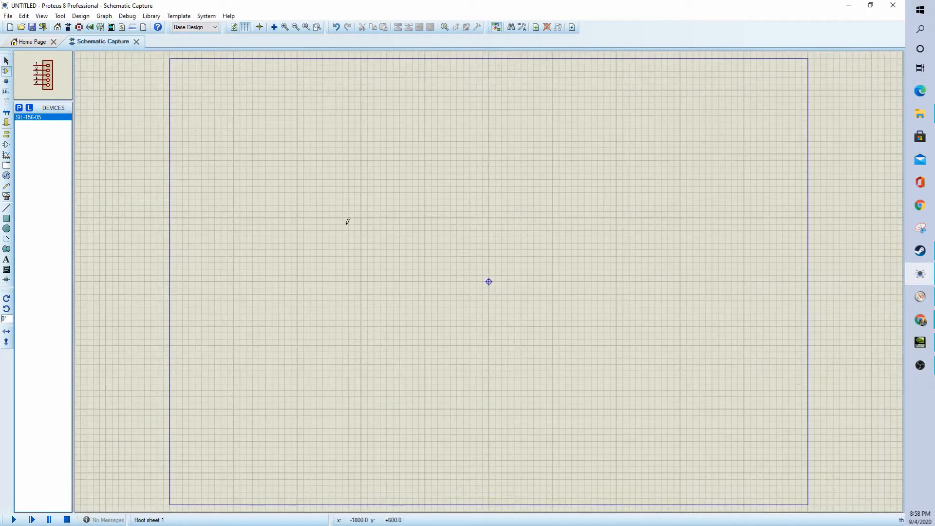
pyautogui.click(489, 281)
pyautogui.click(546, 224)
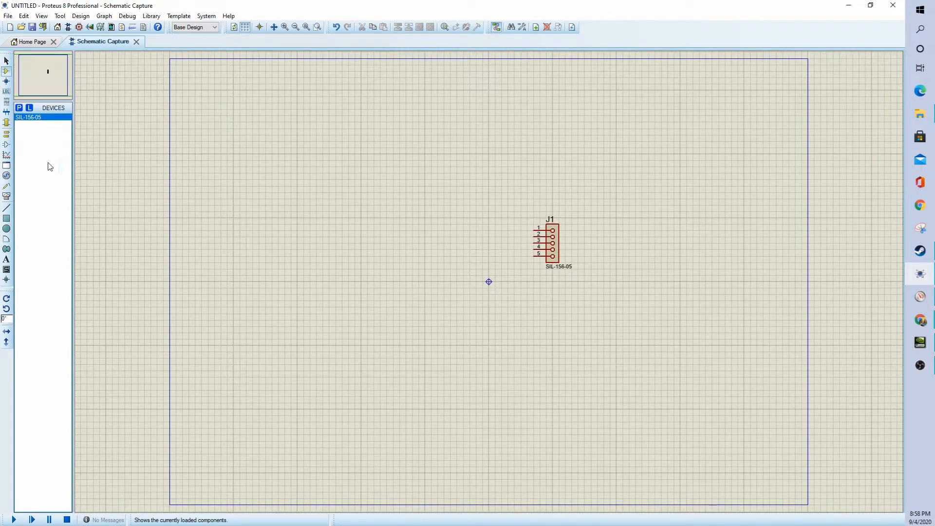
# Place a power terminal beside connector J1 and wire it to pin 1.
pyautogui.click(7, 136)
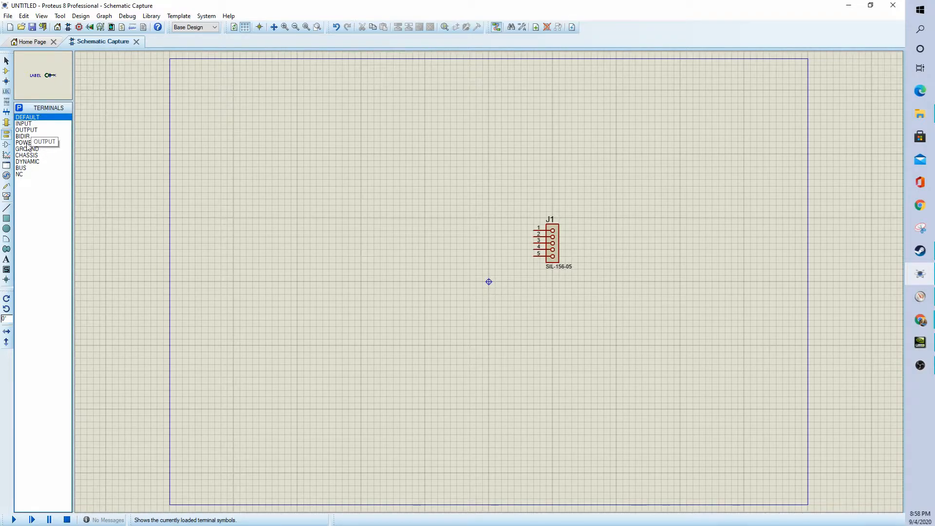
pyautogui.click(26, 142)
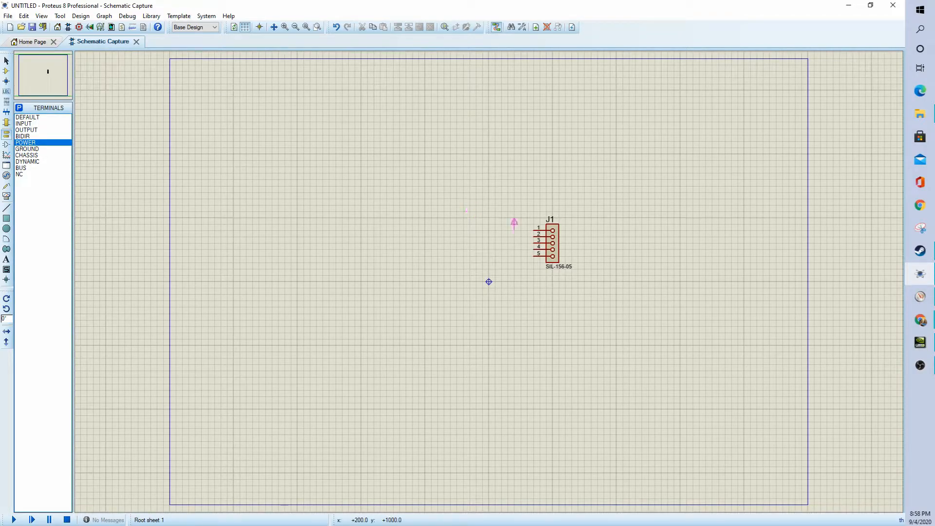
pyautogui.click(502, 213)
pyautogui.click(502, 217)
pyautogui.click(535, 230)
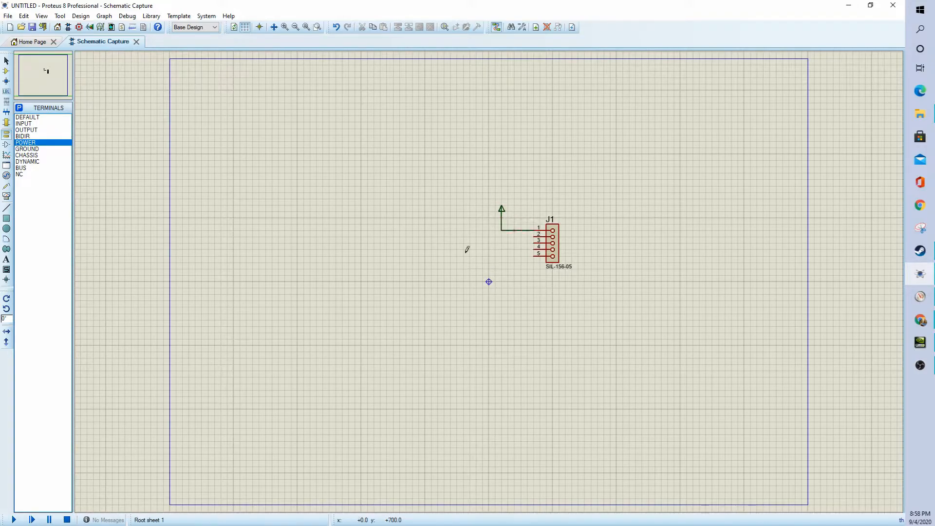
# Place a second power terminal next to the first and wire it to pin 2 of J1.
pyautogui.click(482, 213)
pyautogui.click(482, 217)
pyautogui.click(535, 236)
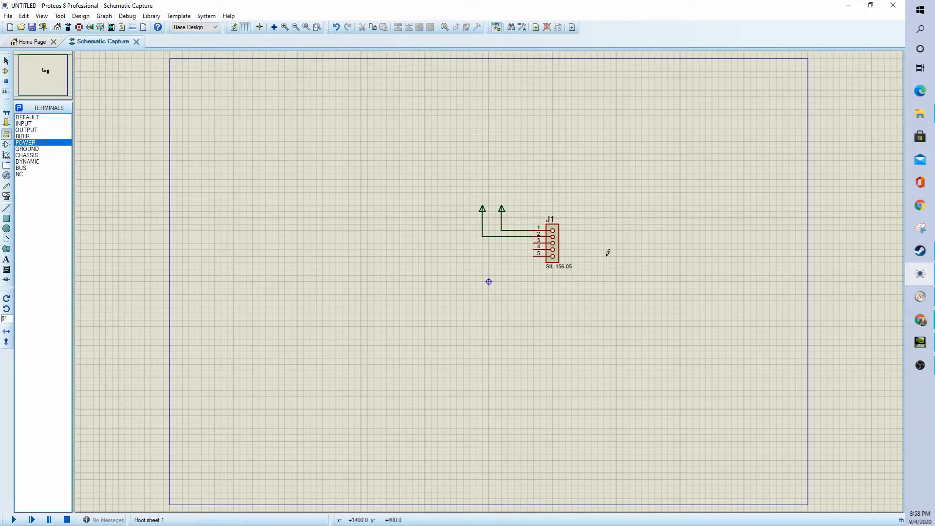
# Open the PCB layout of the design and place component J1 on the board.
pyautogui.click(80, 29)
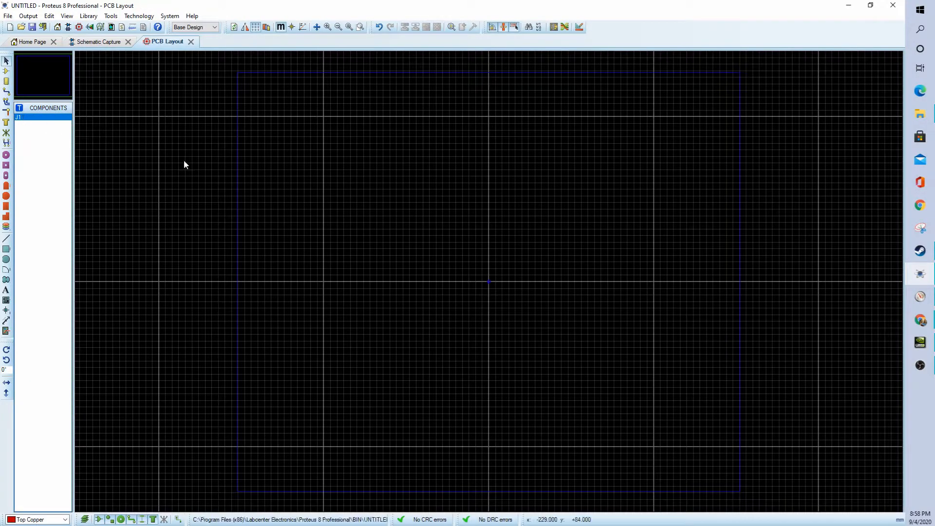
pyautogui.click(6, 71)
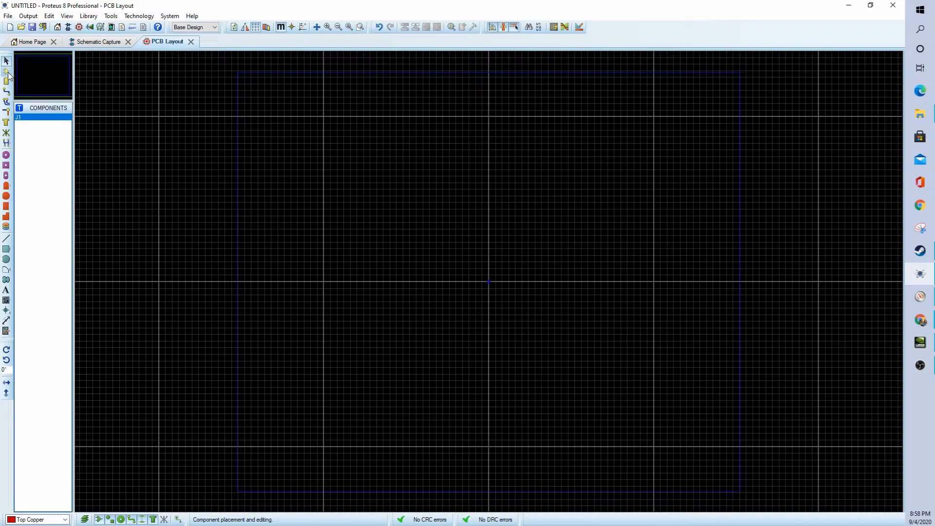
pyautogui.click(463, 246)
pyautogui.scroll(3, 463, 246)
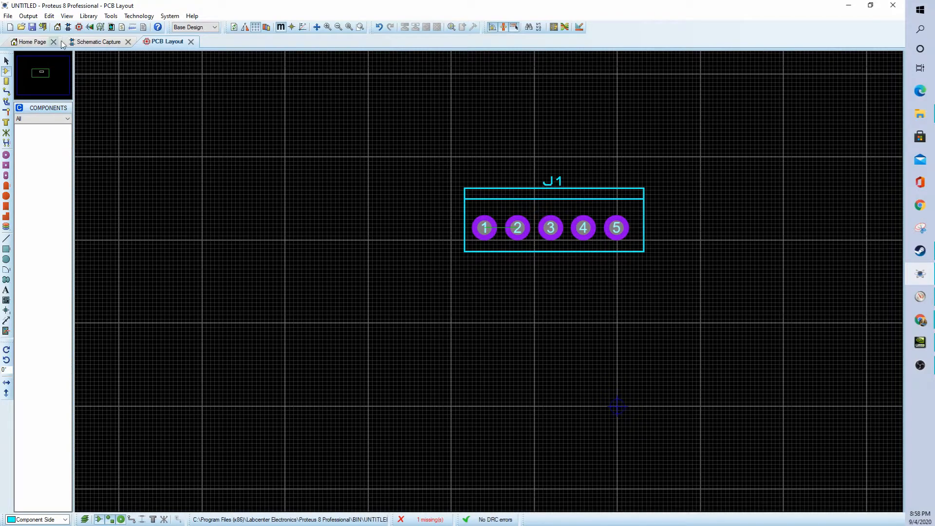
# Return to the schematic and label the power terminal on J1 pin 1 as 5V.
pyautogui.click(93, 42)
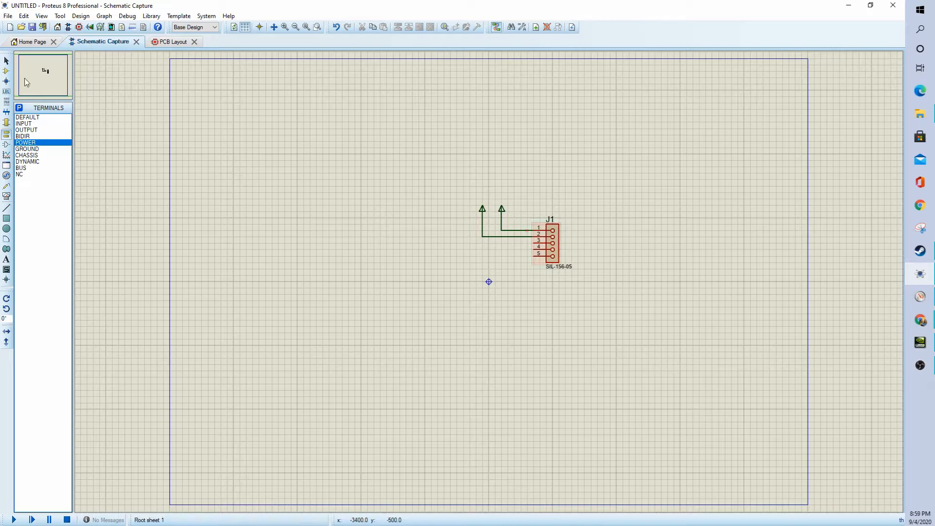
pyautogui.click(6, 61)
pyautogui.doubleClick(501, 212)
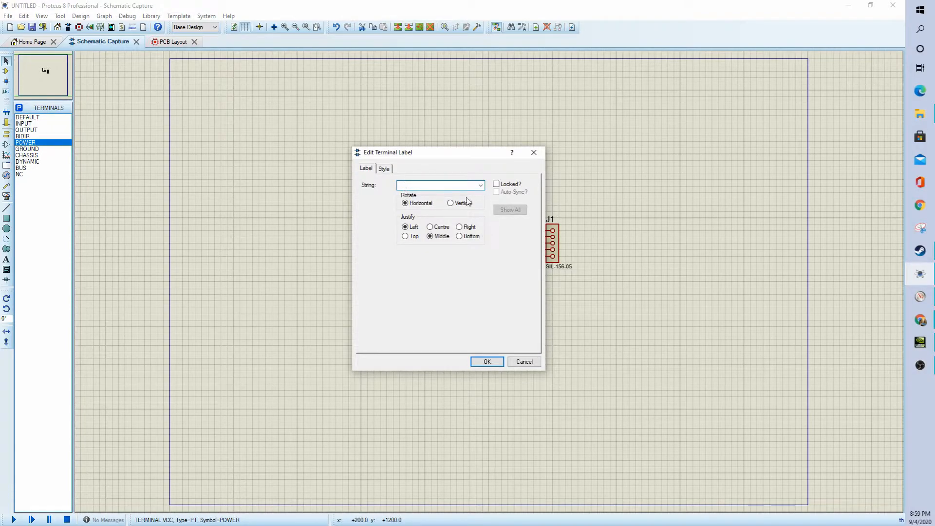
pyautogui.write('5')
pyautogui.press('Return')
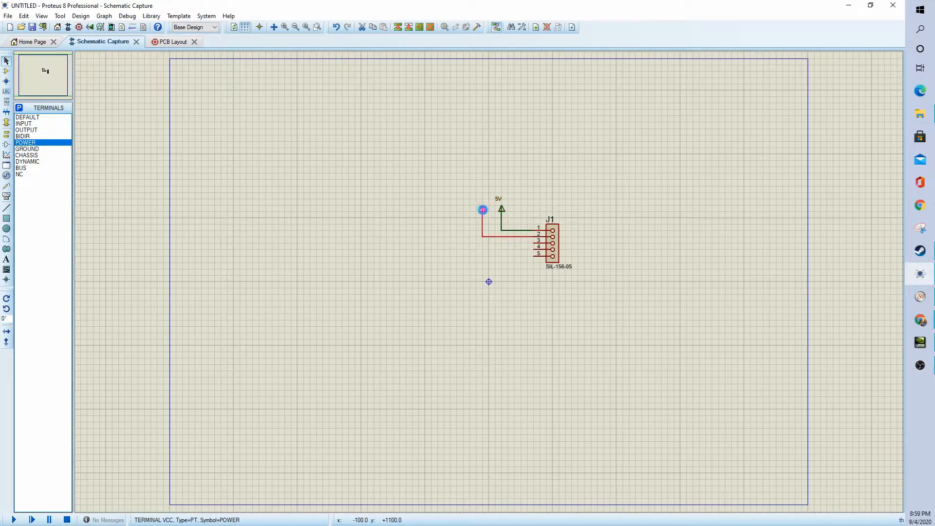
# Label the power terminal on J1 pin 2 as 3.3V.
pyautogui.doubleClick(482, 212)
pyautogui.write('3.3V')
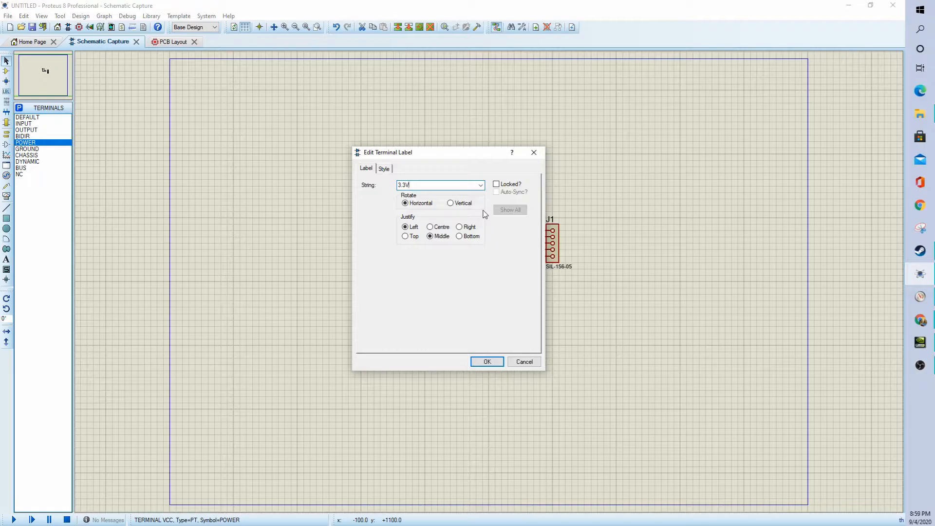
pyautogui.press('Return')
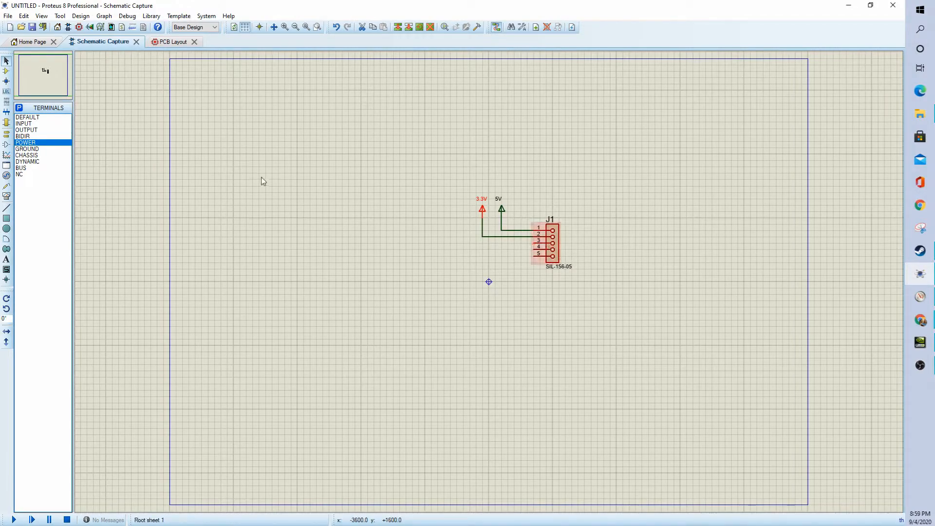
# Try to synchronise the PCB layout with the schematic and examine the reported netlist errors.
pyautogui.click(169, 42)
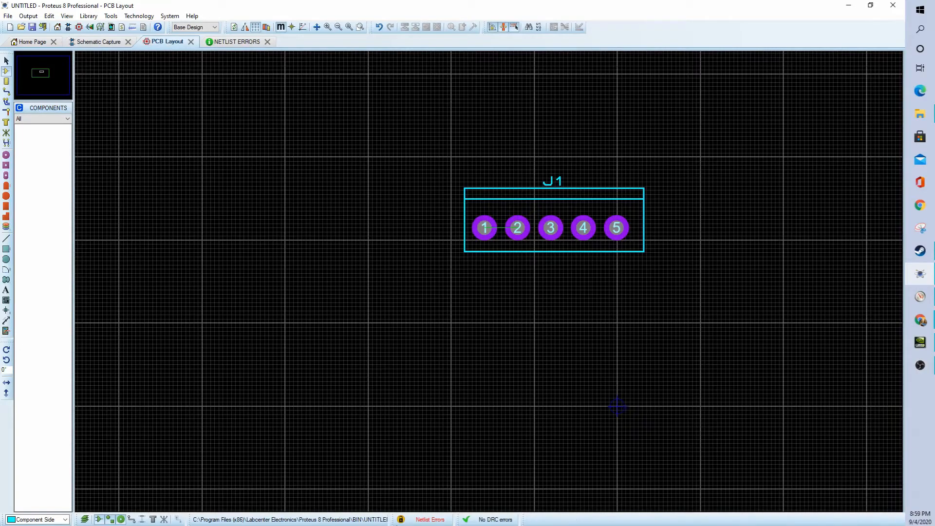
pyautogui.click(432, 521)
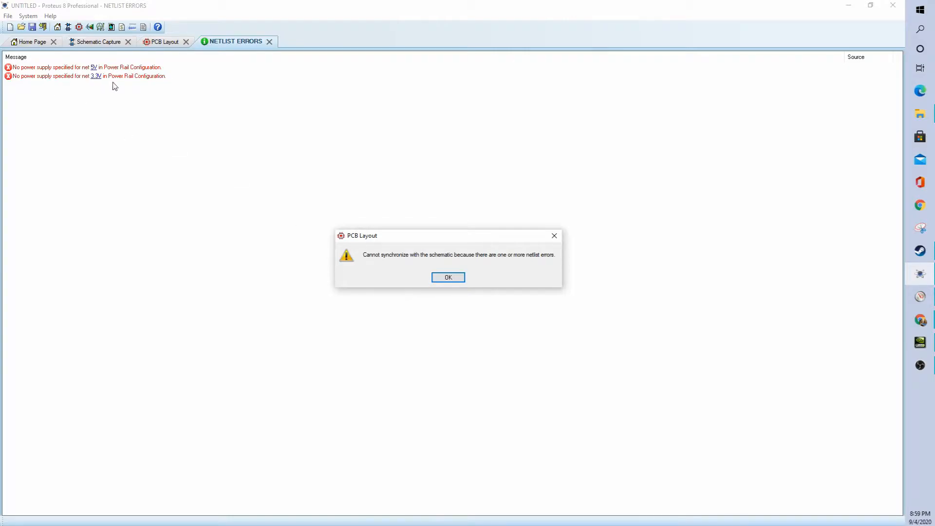
pyautogui.click(449, 278)
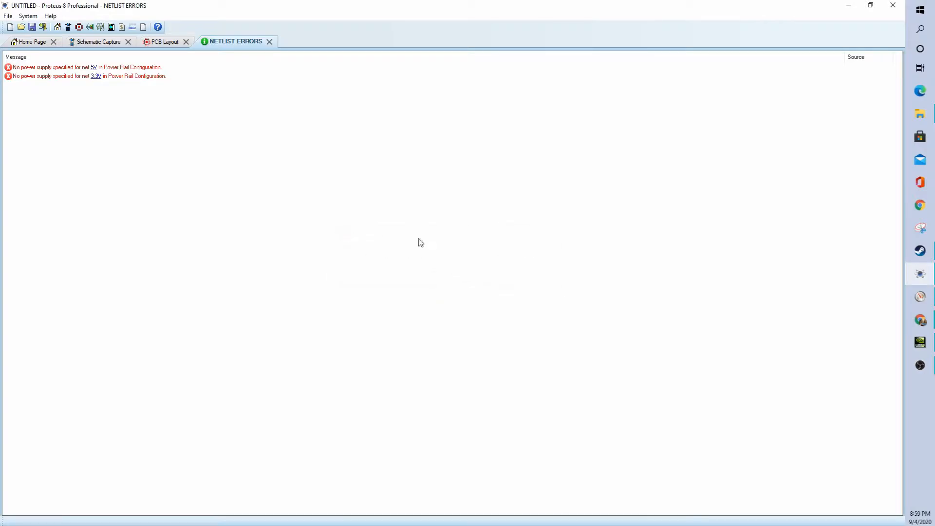
# In the schematic's power rail configuration, connect the 5V net to the VCC/VDD supply and accept the change.
pyautogui.click(101, 42)
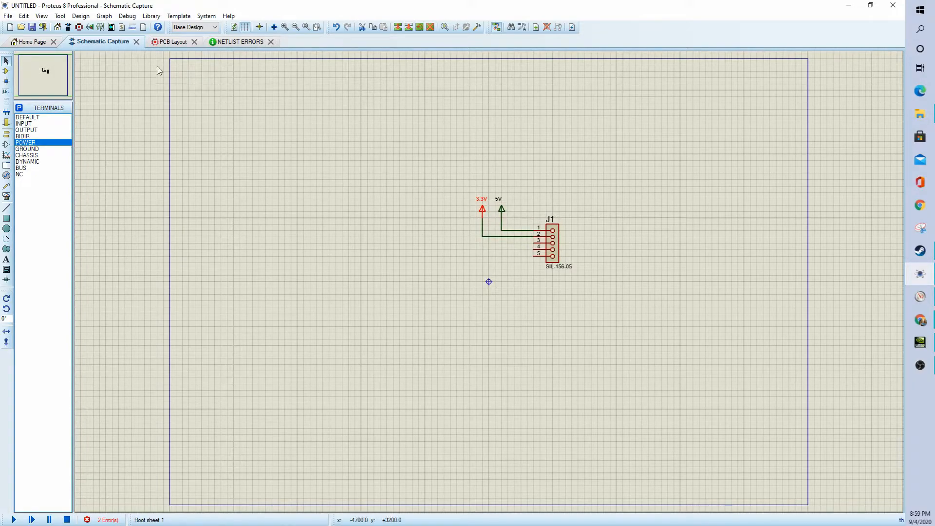
pyautogui.click(81, 18)
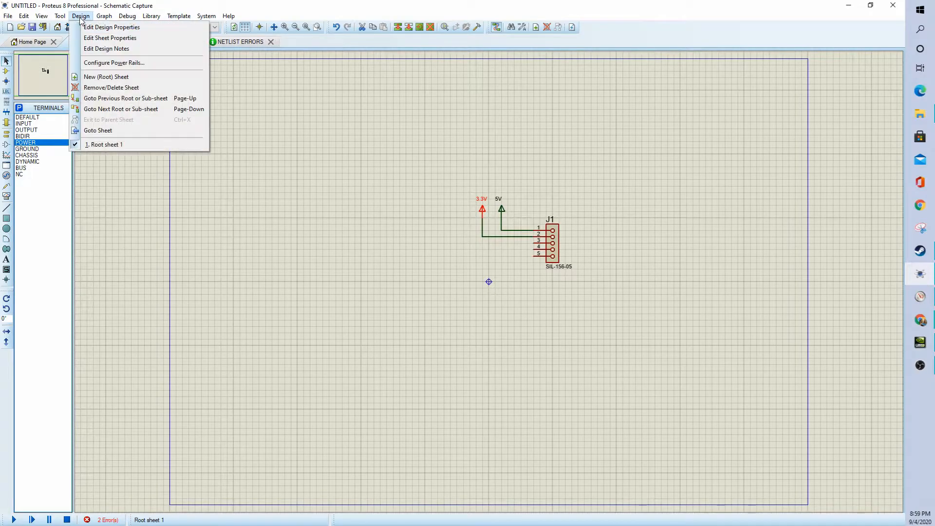
pyautogui.click(103, 63)
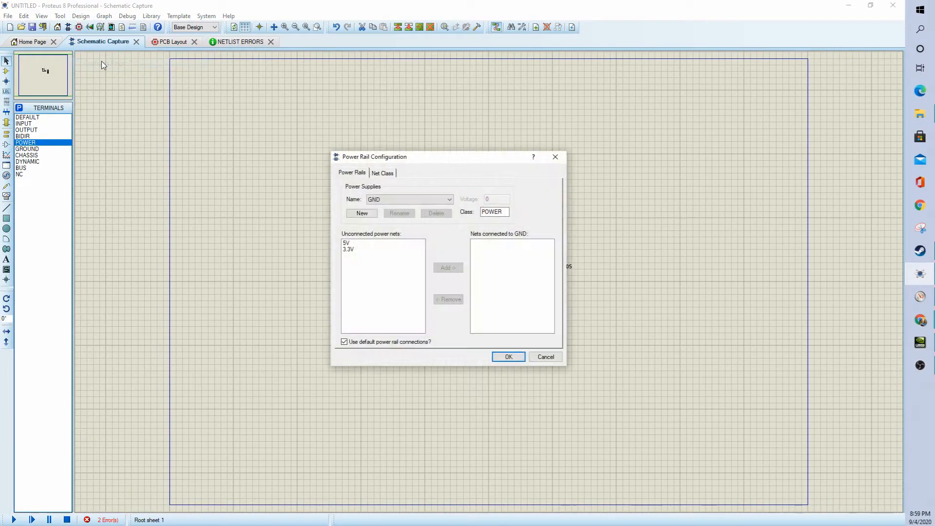
pyautogui.click(356, 244)
pyautogui.click(355, 250)
pyautogui.click(353, 244)
pyautogui.click(352, 249)
pyautogui.click(348, 243)
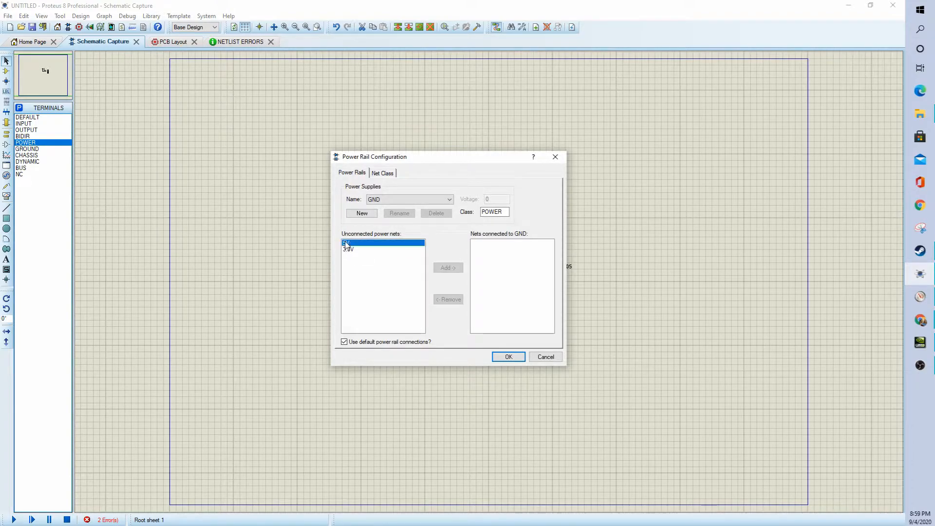
pyautogui.click(417, 200)
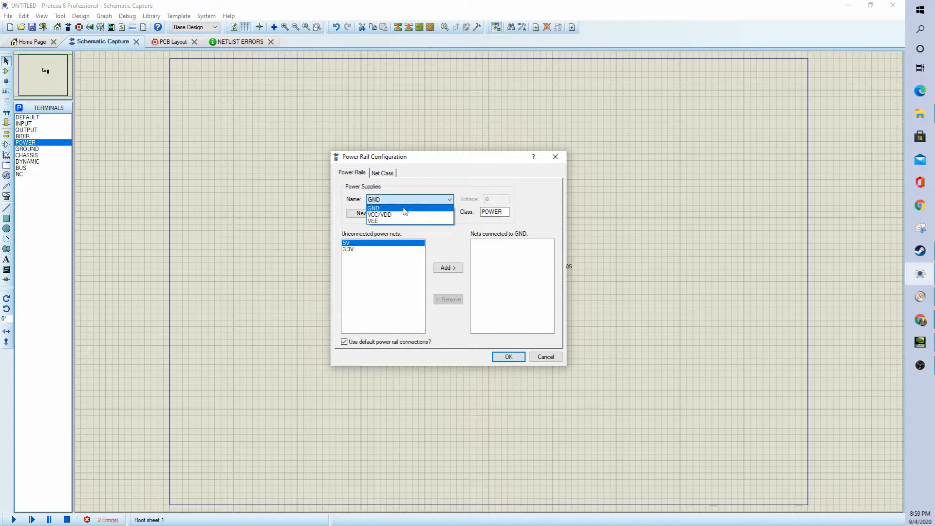
pyautogui.click(401, 216)
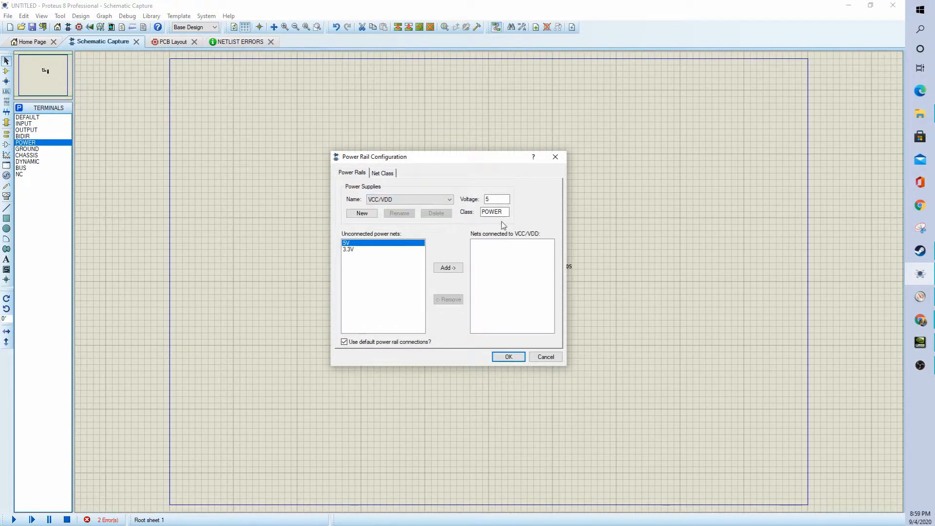
pyautogui.click(449, 269)
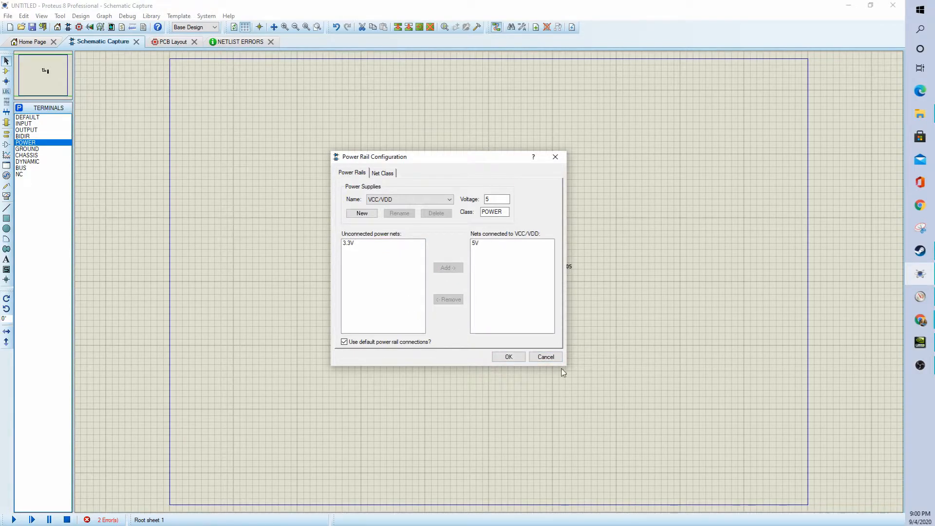
pyautogui.click(509, 357)
# Reopen the power rail configuration and create a new power supply named 3.3 with a voltage of 3.3.
pyautogui.click(81, 15)
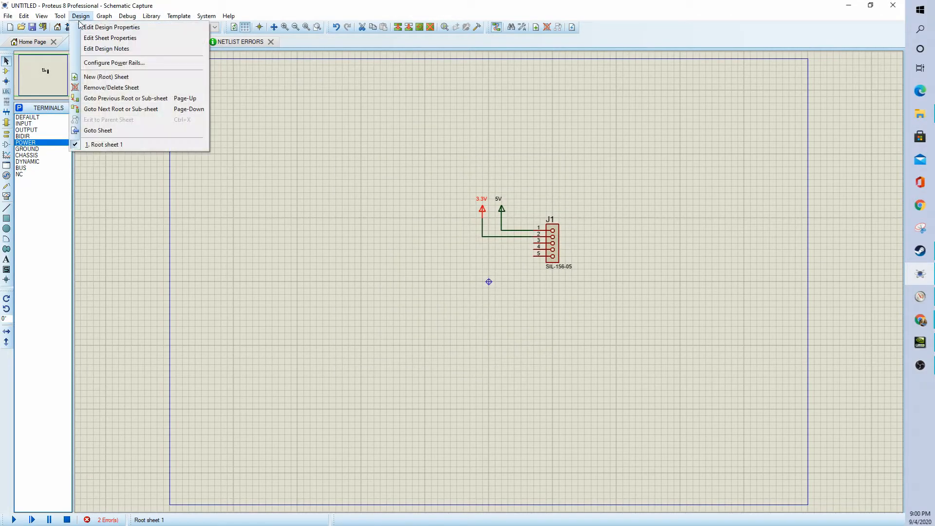
pyautogui.click(89, 61)
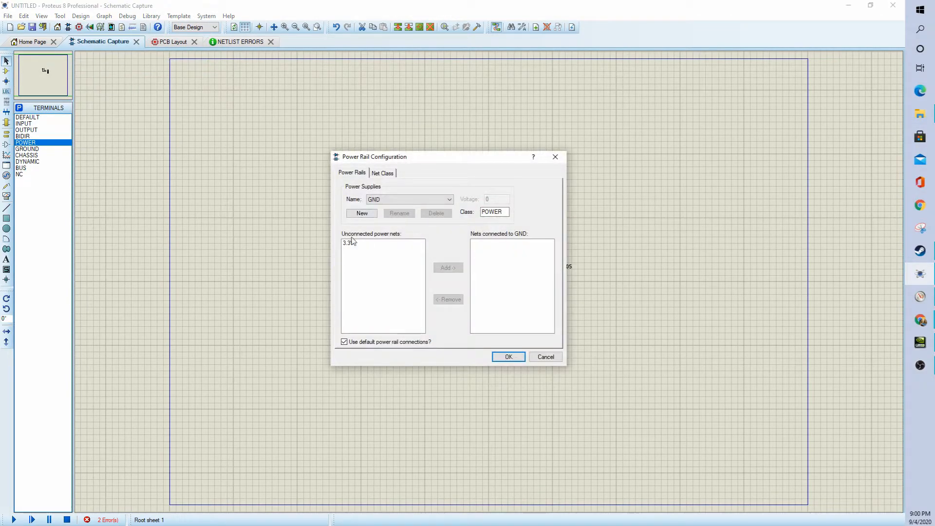
pyautogui.click(350, 244)
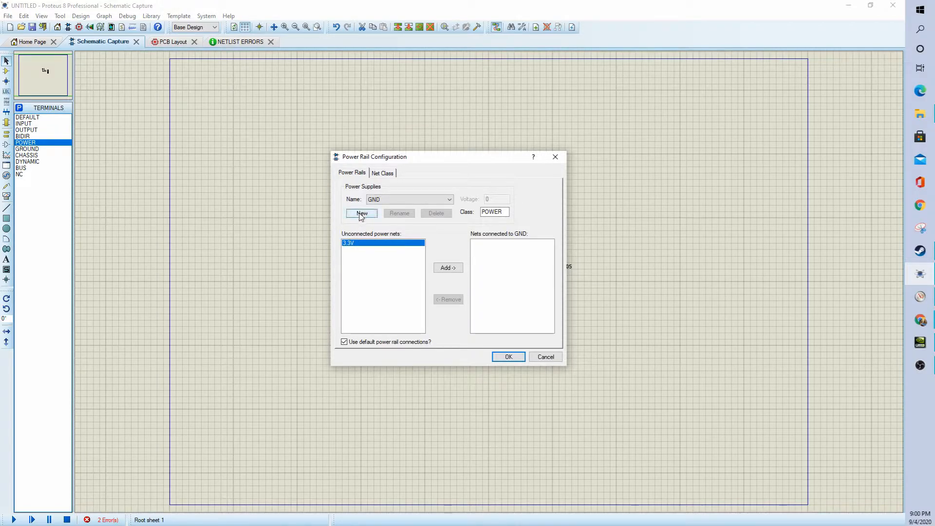
pyautogui.click(361, 214)
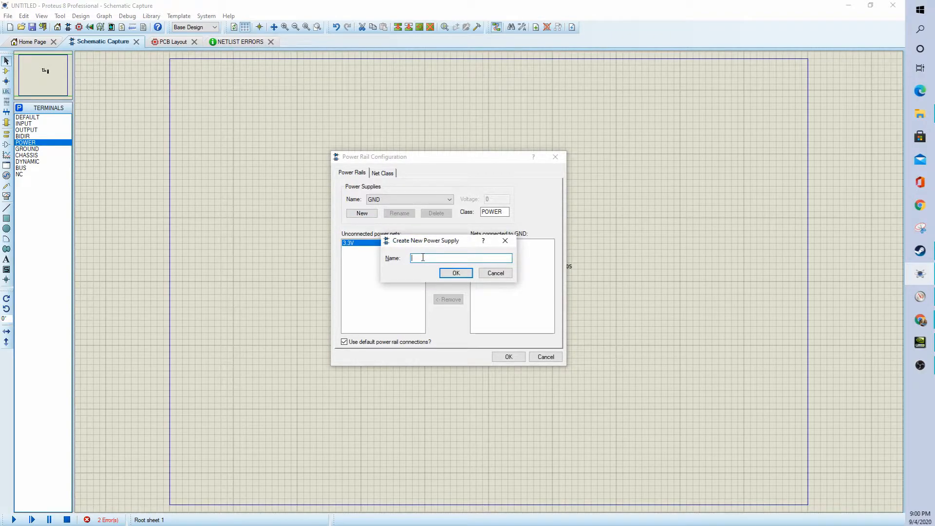
pyautogui.press('Return')
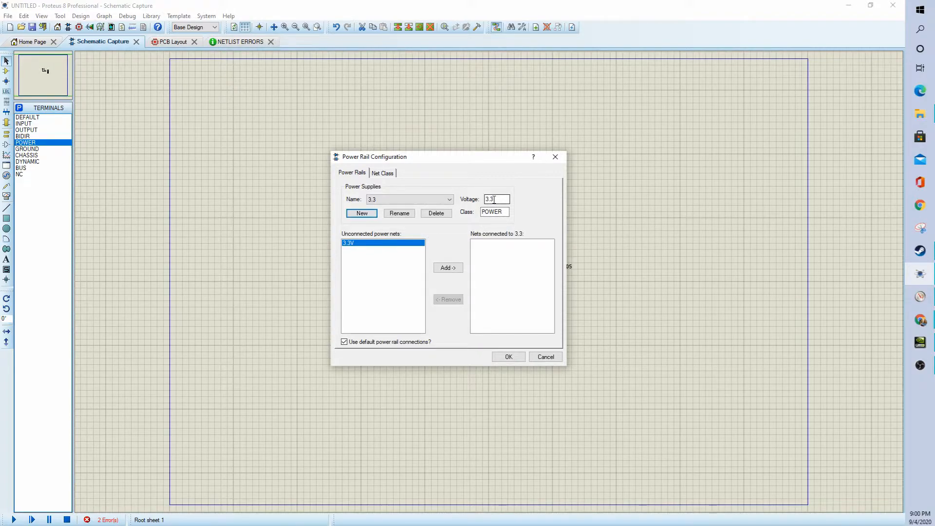
# Connect the unconnected 3.3V net to the 3.3 power supply.
pyautogui.click(380, 243)
pyautogui.click(358, 243)
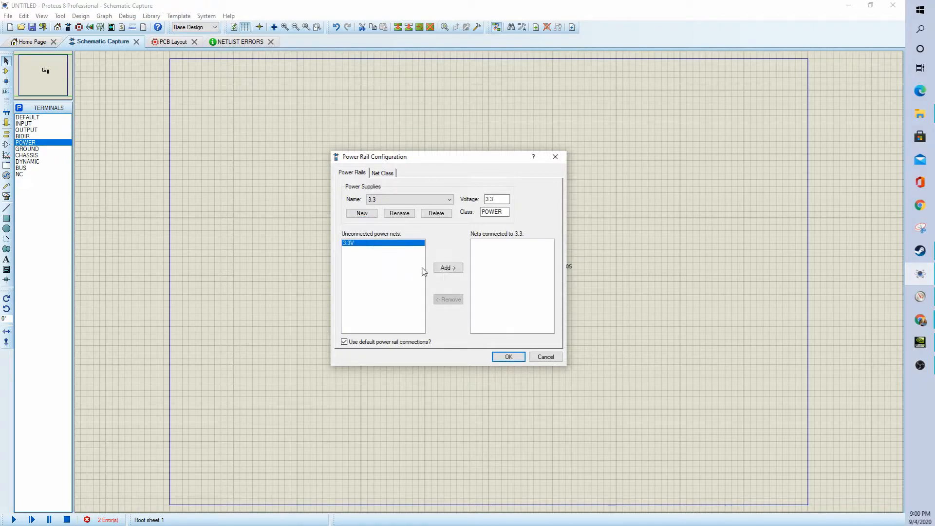
pyautogui.click(447, 268)
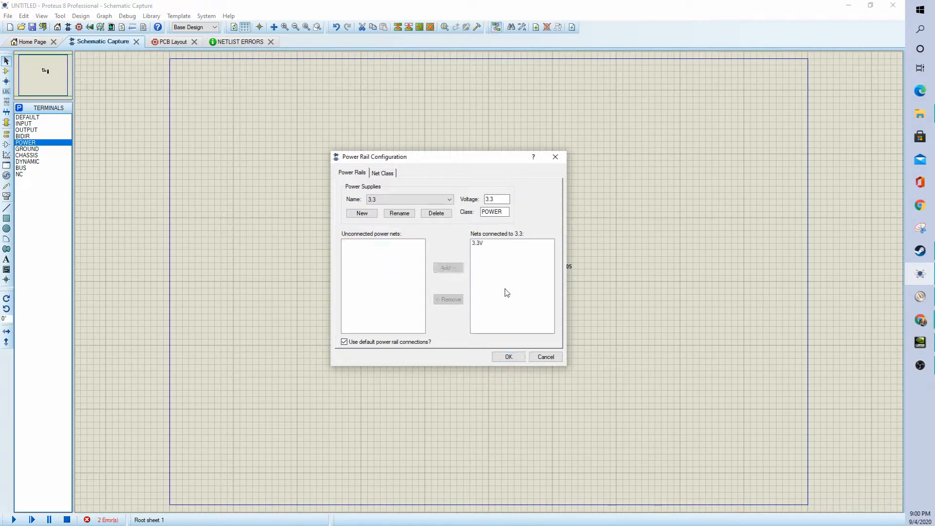
# Accept the power rail configuration and check that the PCB layout synchronises with the schematic.
pyautogui.click(509, 358)
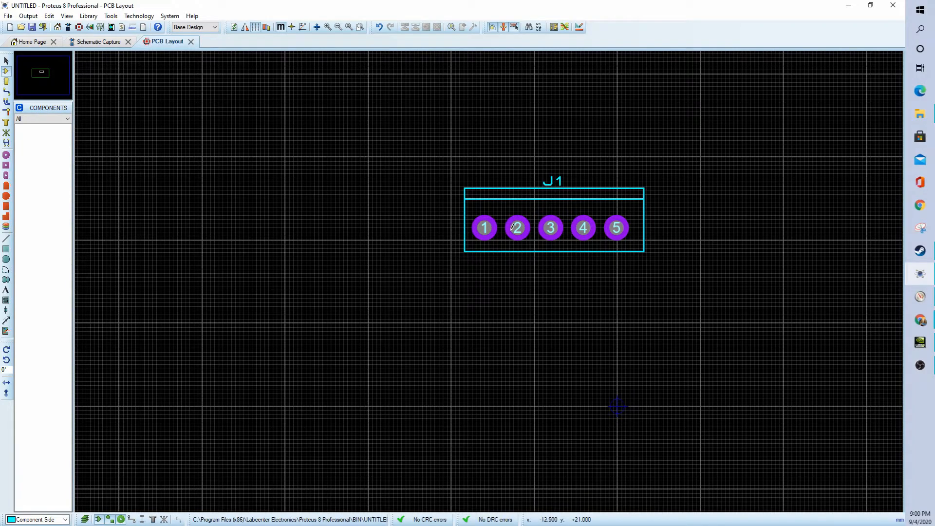
pyautogui.click(91, 43)
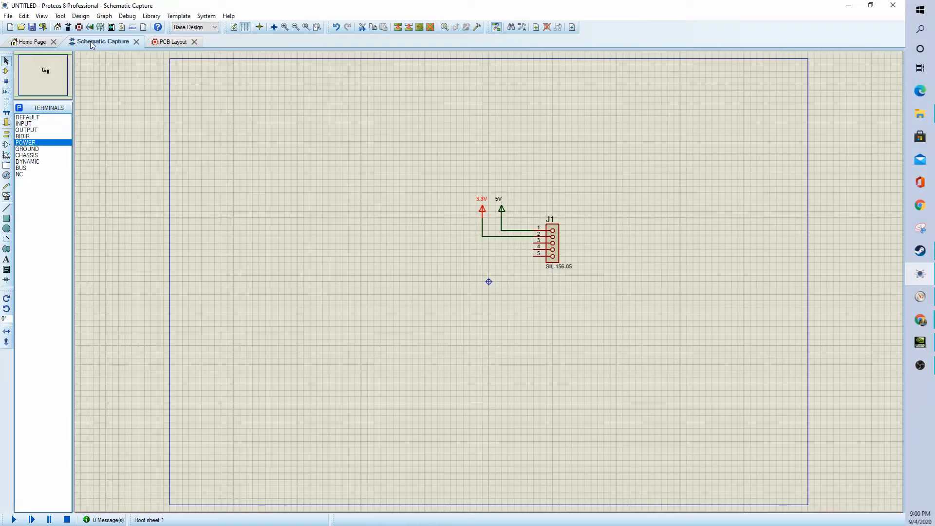
# Search the device library for 10f222 and pick the PIC10F222 microcontroller with the DIL08 package.
pyautogui.click(19, 107)
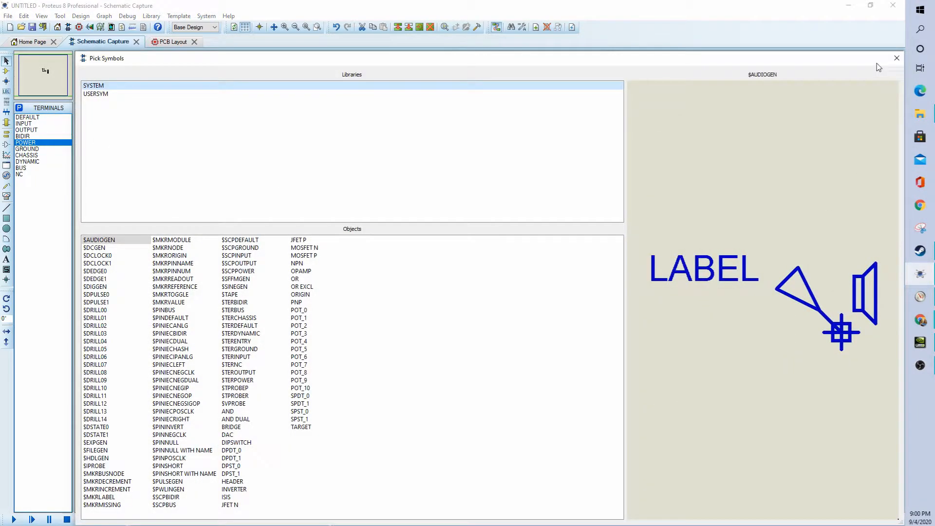
pyautogui.click(896, 58)
pyautogui.press('p')
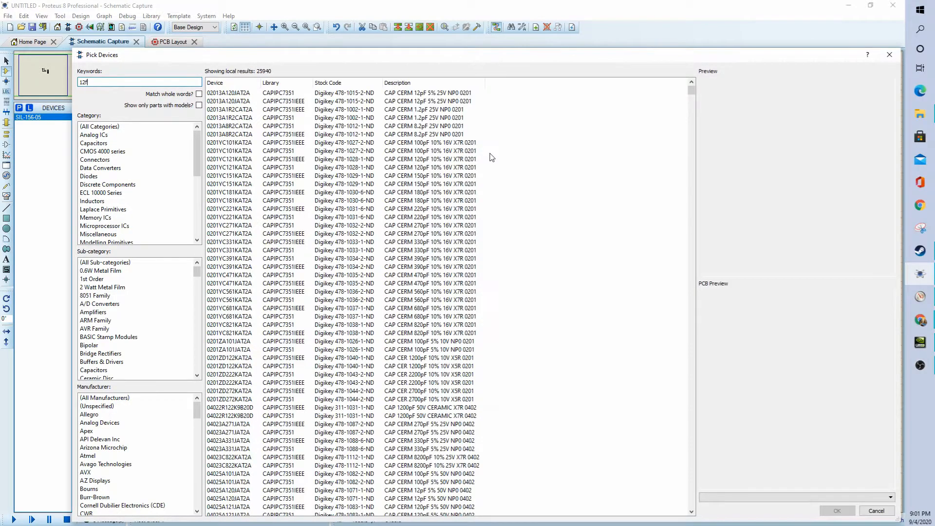
pyautogui.write('f')
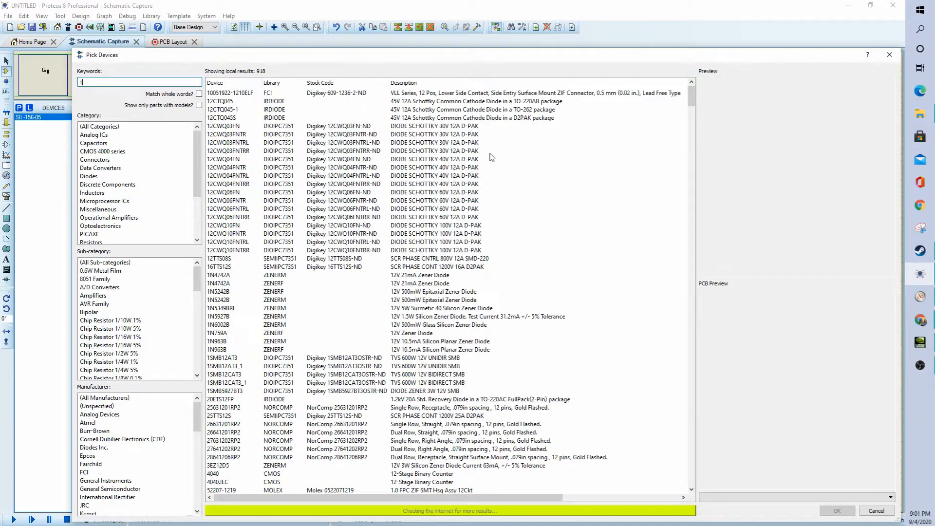
pyautogui.write('0')
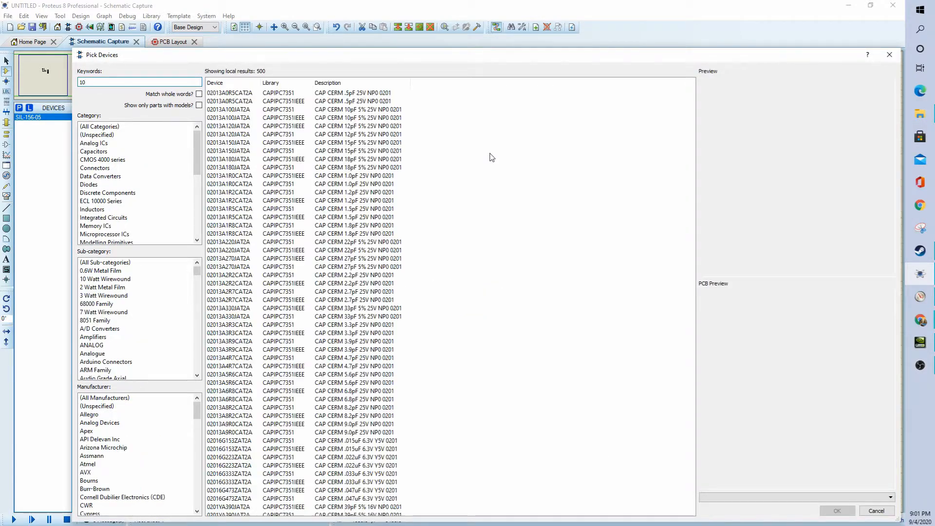
pyautogui.write('f100')
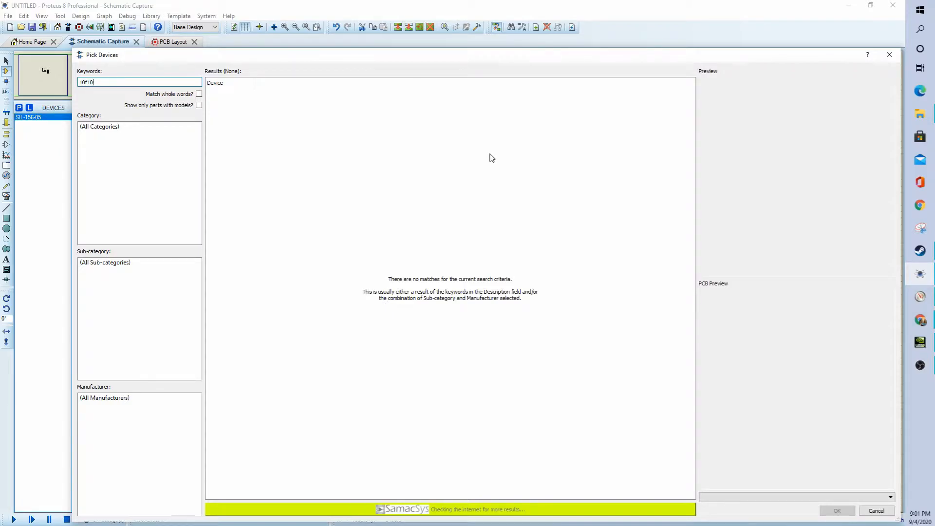
pyautogui.press('BackSpace')
pyautogui.write('2')
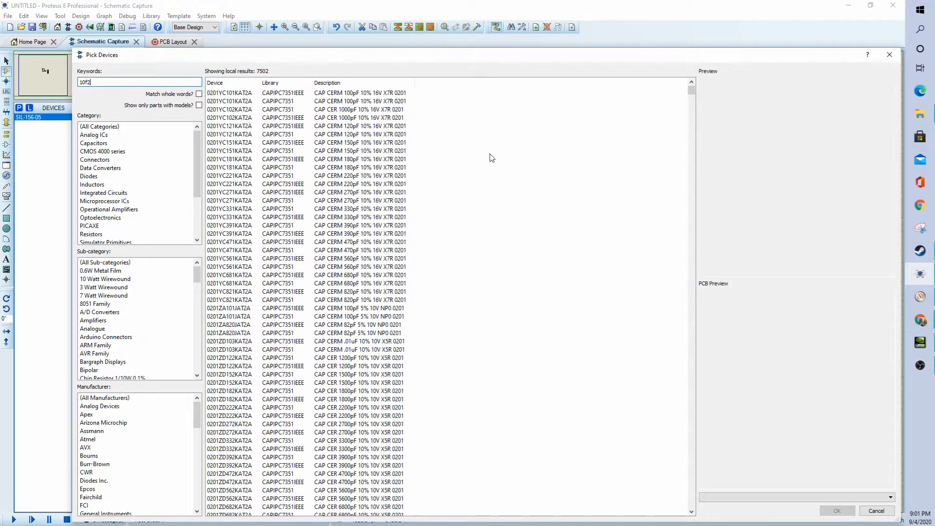
pyautogui.write('22')
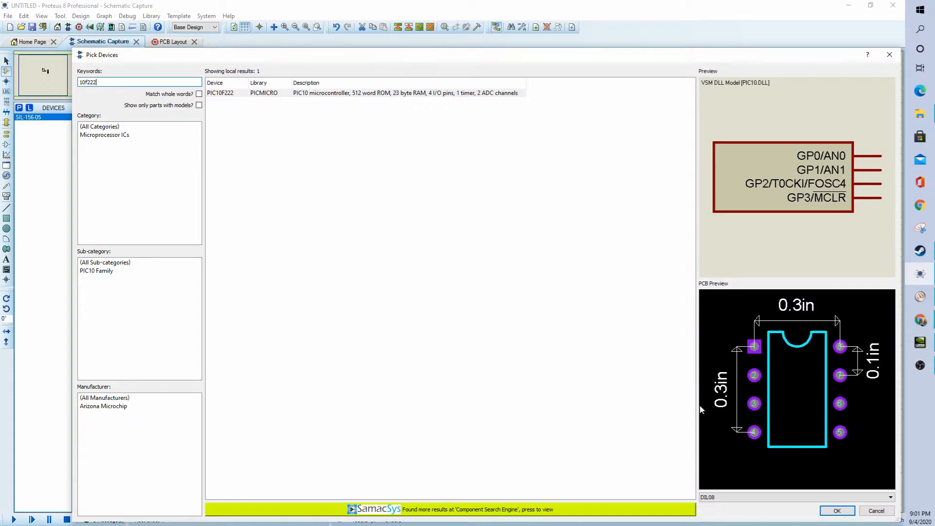
pyautogui.click(837, 511)
# Place the PIC10F222 on the schematic to the left of header J1.
pyautogui.click(414, 228)
pyautogui.click(391, 222)
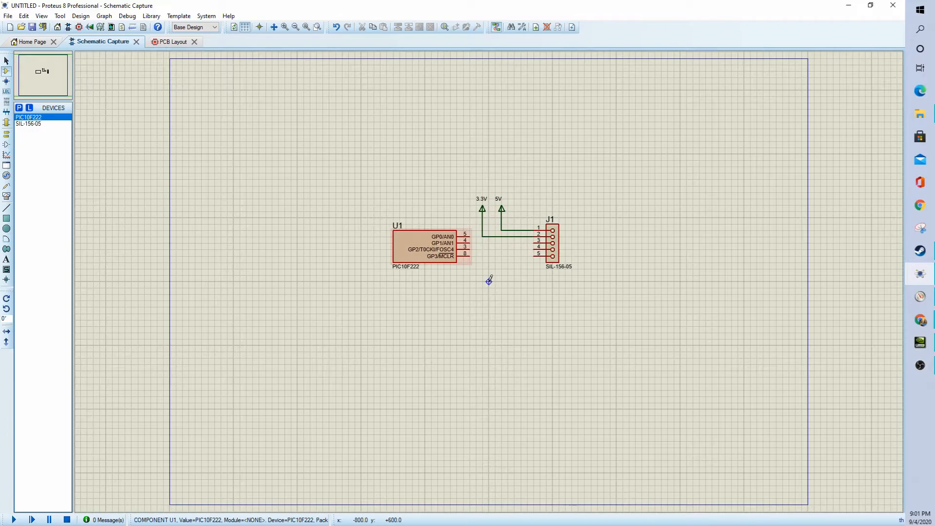
pyautogui.scroll(2, 437, 250)
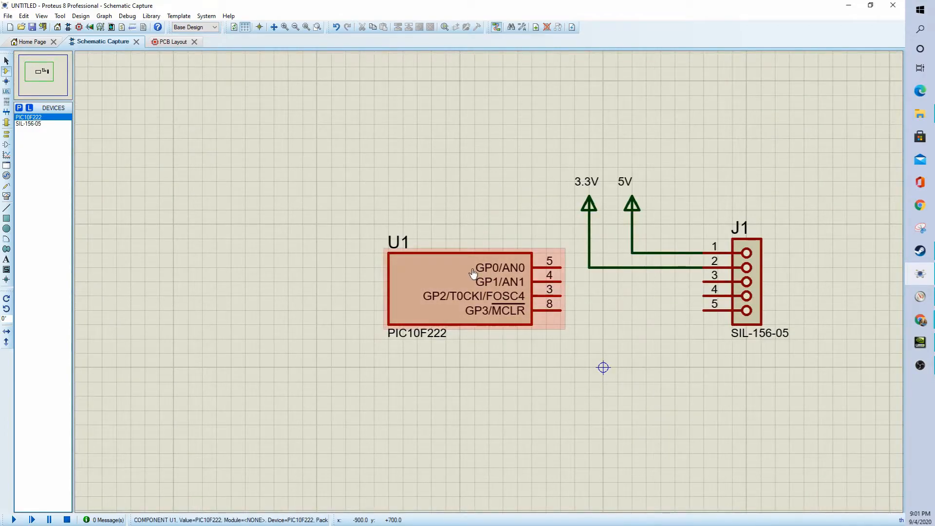
# In the PCB layout, place component U1 below header J1, rotated 180°, and inspect its ratsnest connection to the header.
pyautogui.click(172, 42)
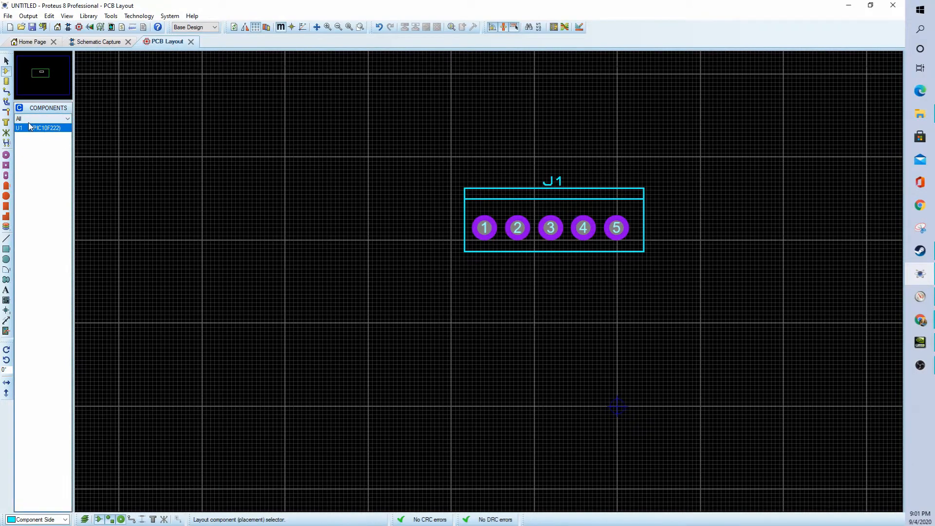
pyautogui.click(32, 130)
pyautogui.click(321, 305)
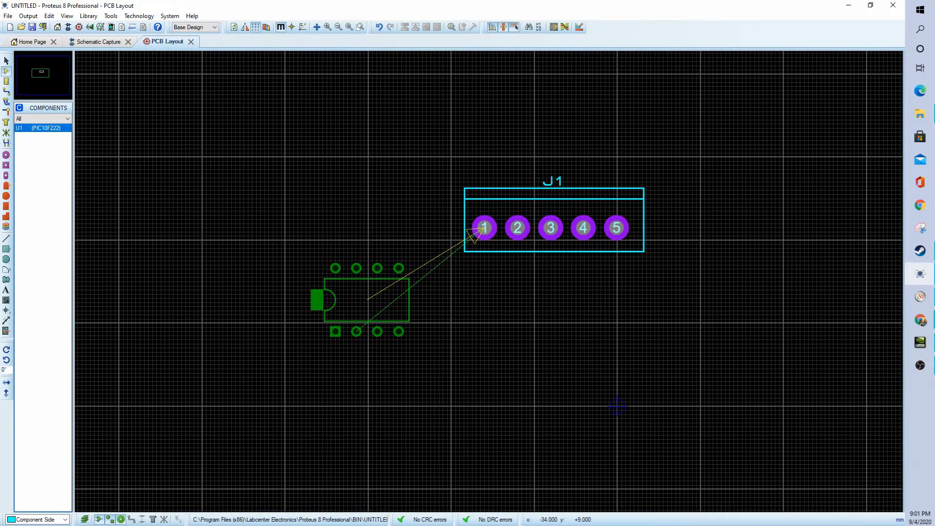
pyautogui.press('KP_Add')
pyautogui.press('KP_Add')
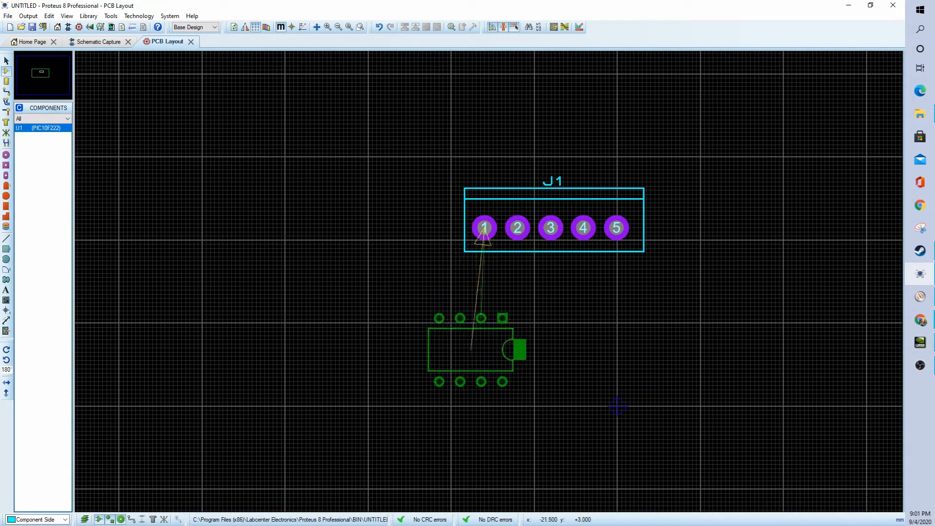
pyautogui.click(470, 348)
pyautogui.scroll(2, 475, 407)
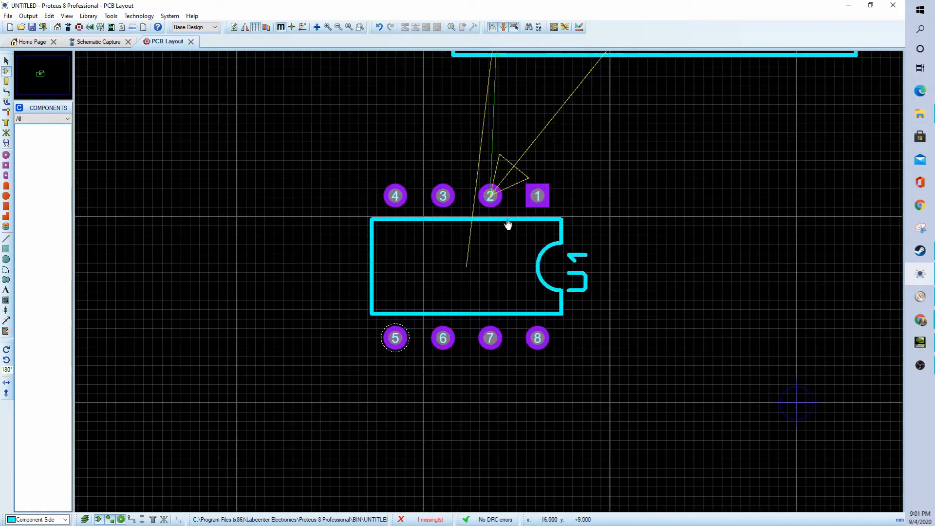
pyautogui.scroll(-2, 489, 198)
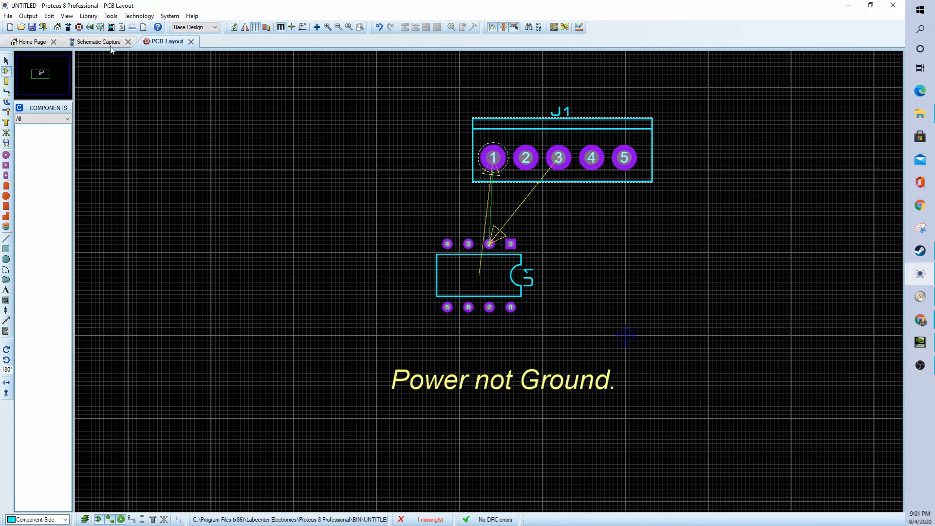
# Back in the schematic, move the PIC10F222 farther left, away from the power terminals.
pyautogui.click(88, 43)
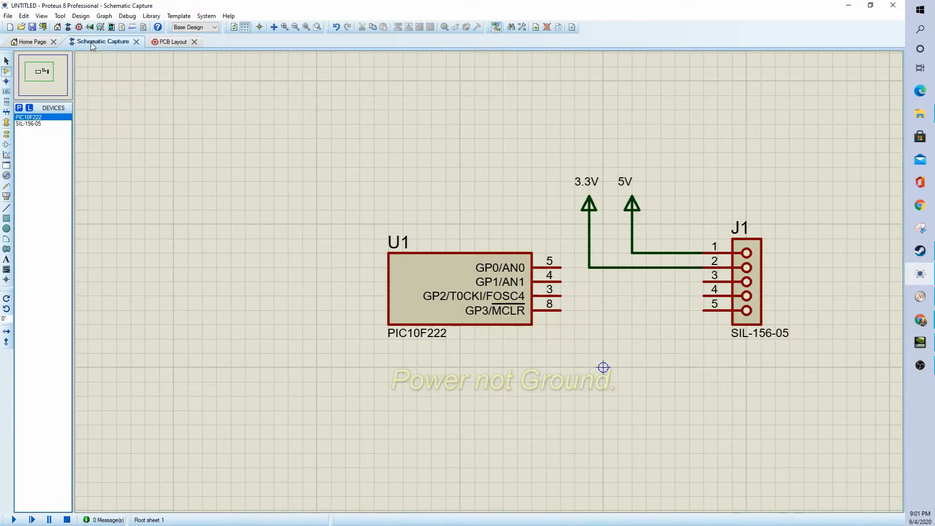
pyautogui.moveTo(474, 276); pyautogui.dragTo(375, 276)
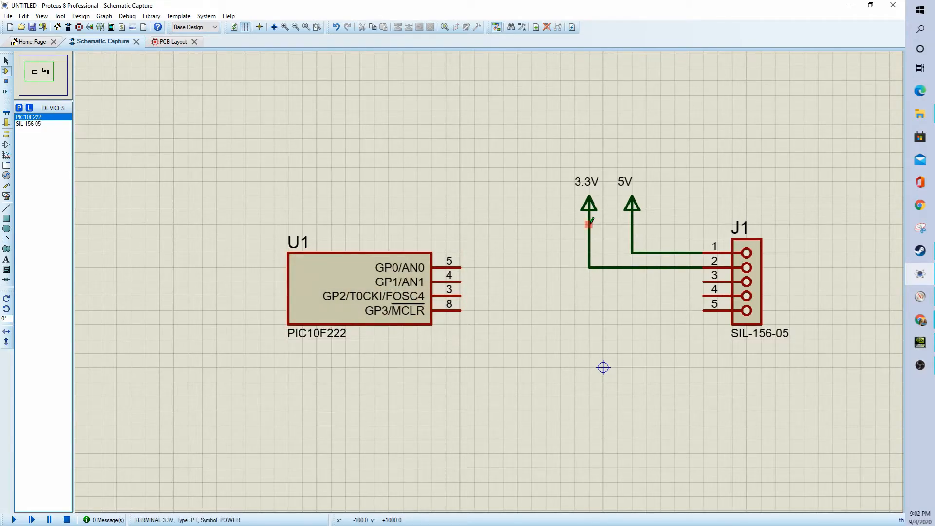
# Connect the hidden VDD pin of the PIC10F222 to a net named 3.3 and accept the component changes.
pyautogui.rightClick(353, 268)
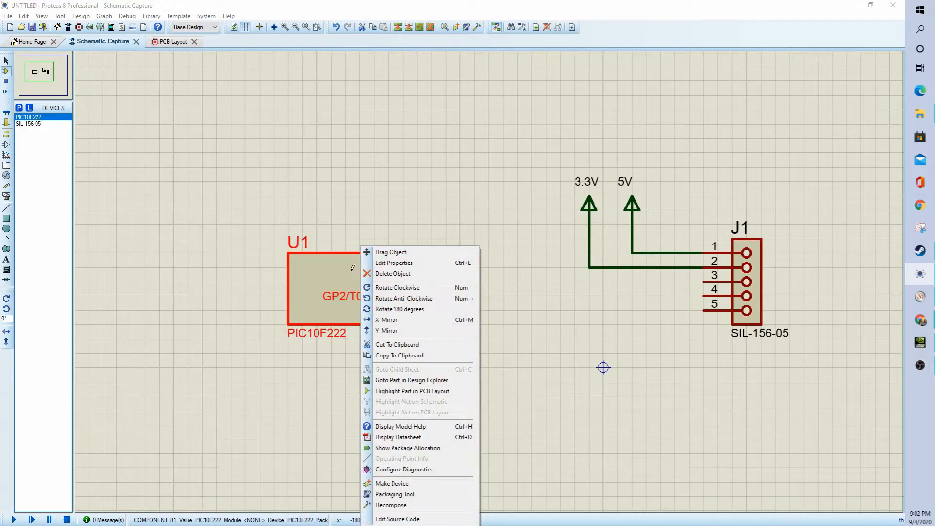
pyautogui.click(390, 265)
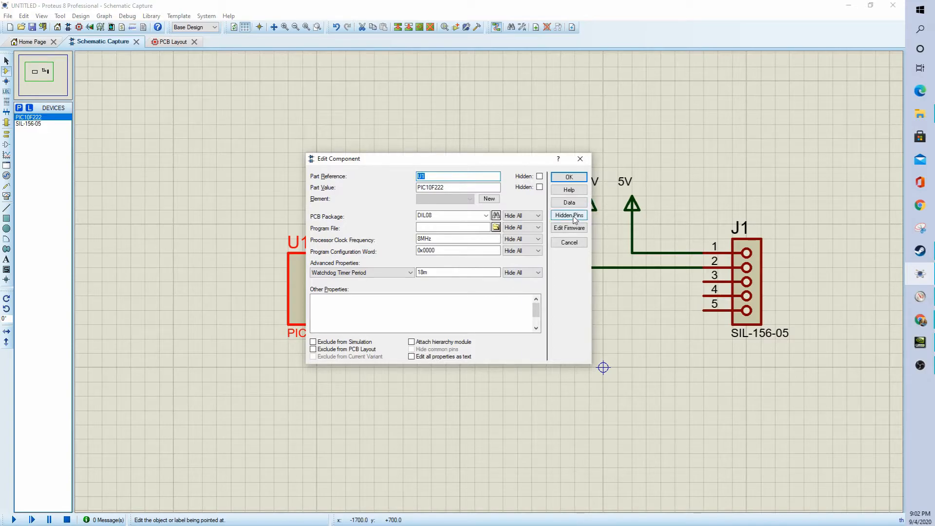
pyautogui.click(575, 219)
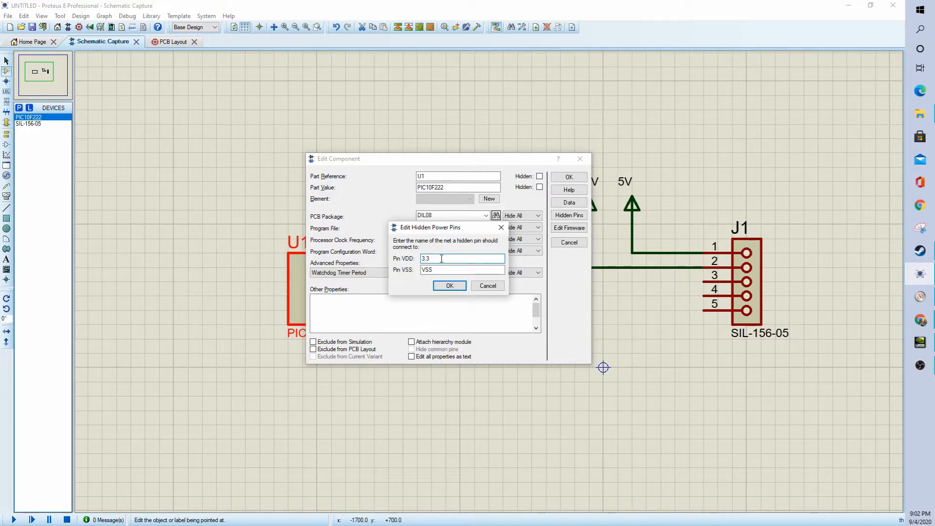
pyautogui.write('3.3')
pyautogui.press('Return')
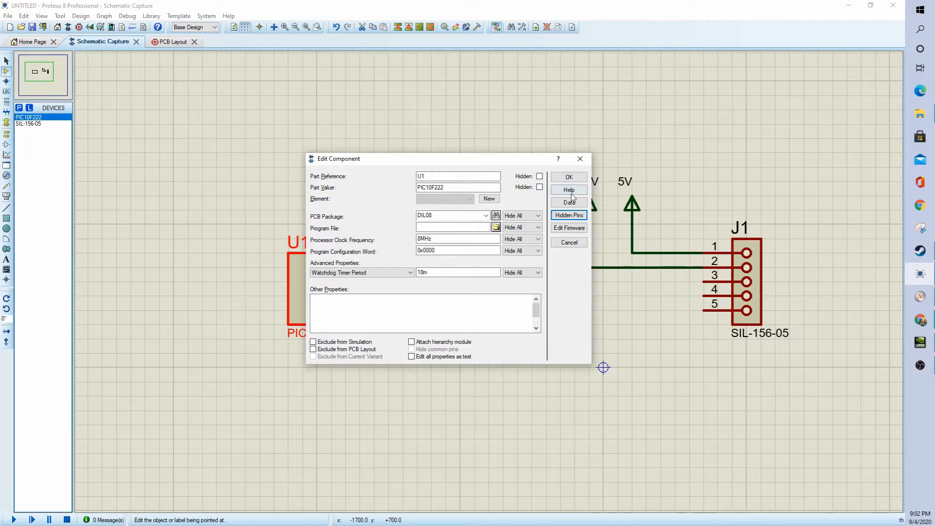
pyautogui.click(568, 177)
# Try to synchronise the PCB layout with the schematic and examine the netlist error about U1's supply net.
pyautogui.click(169, 42)
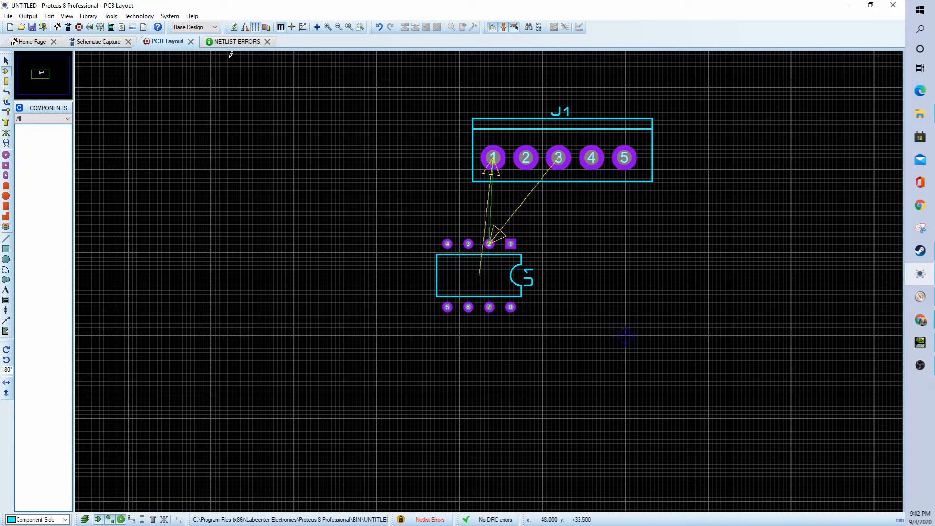
pyautogui.click(429, 520)
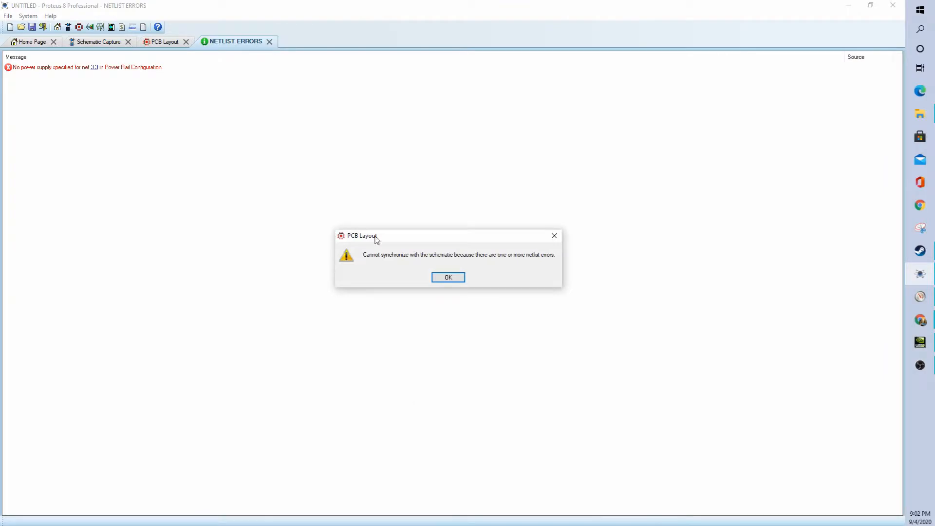
pyautogui.click(446, 278)
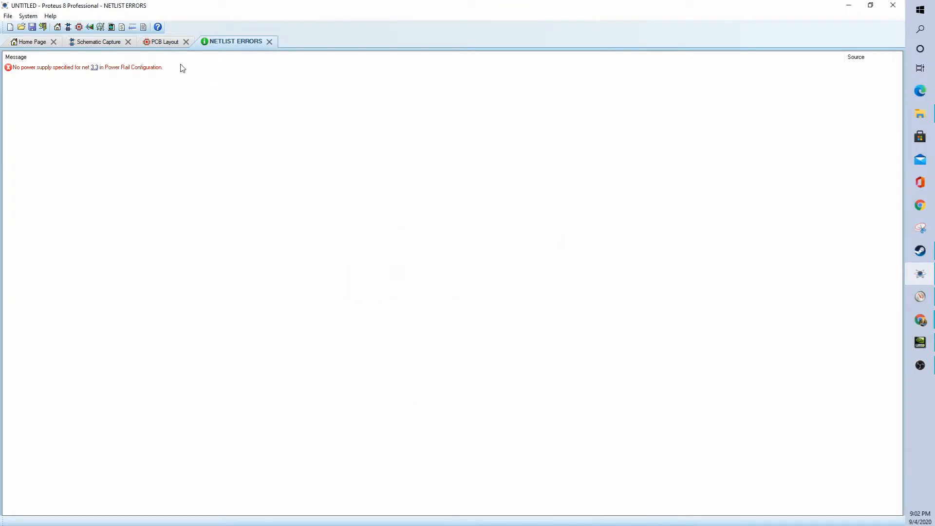
# In the schematic, set the net of the PIC10F222's hidden VDD pin to 3.3V and accept the component changes.
pyautogui.click(114, 42)
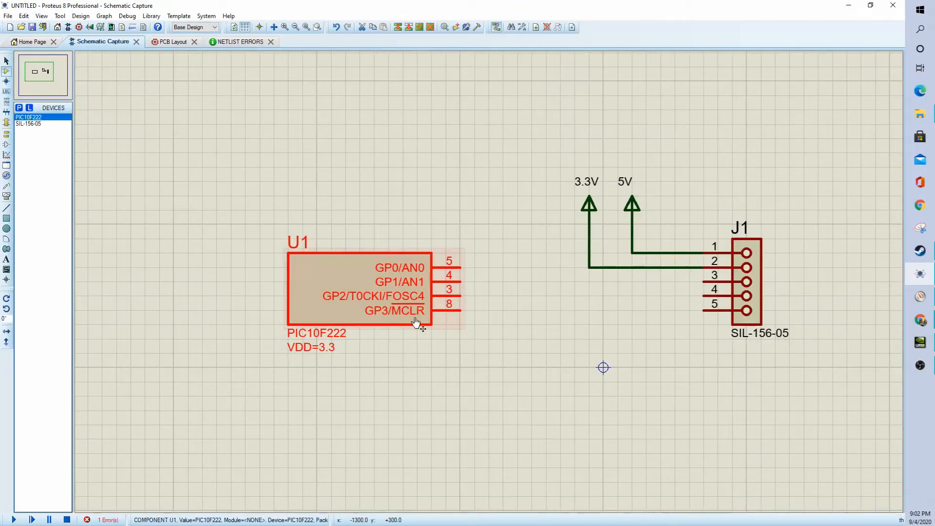
pyautogui.doubleClick(358, 276)
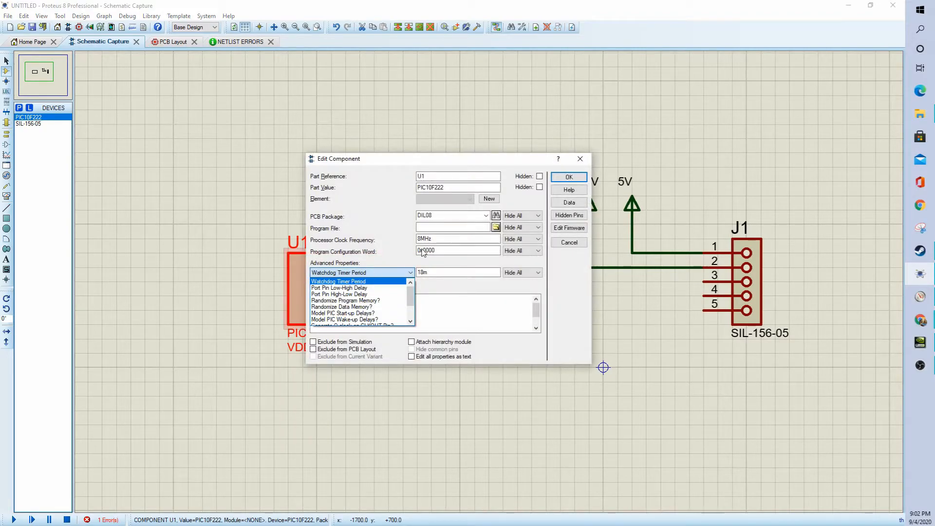
pyautogui.click(376, 223)
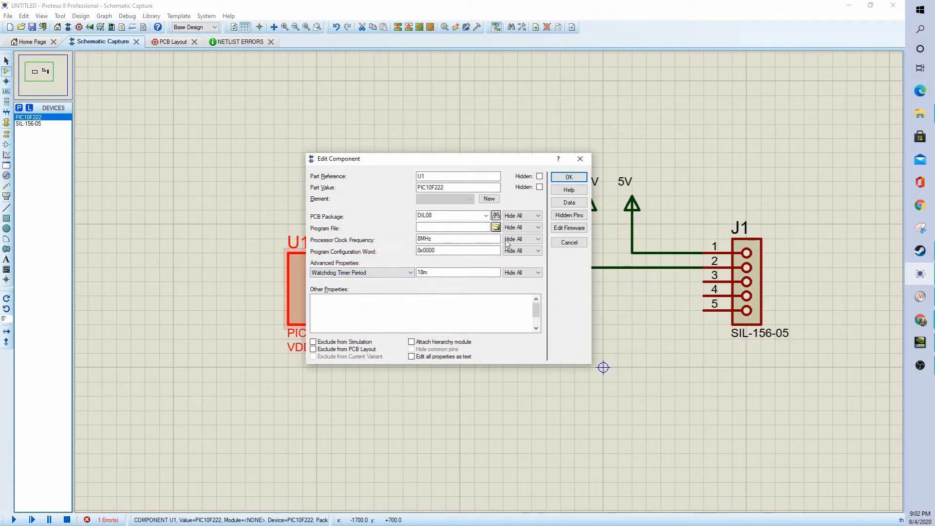
pyautogui.click(581, 217)
pyautogui.write('3.3V')
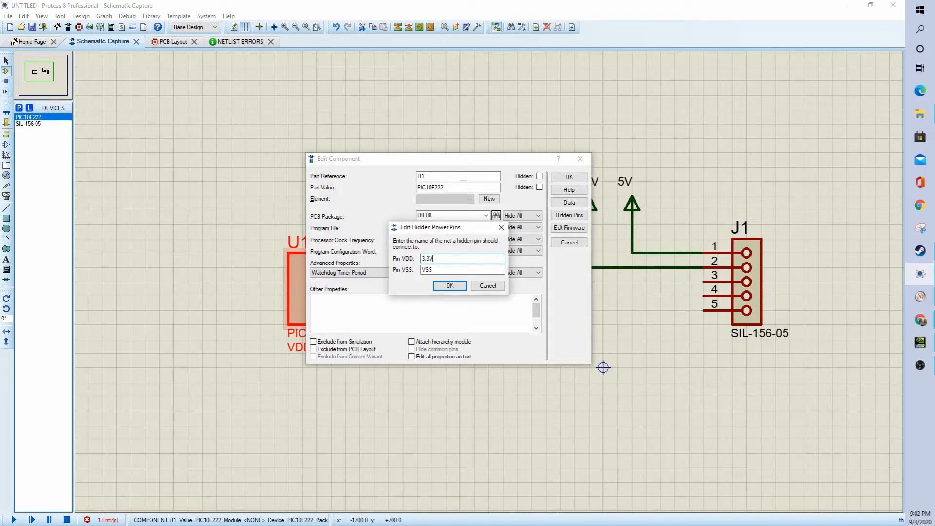
pyautogui.press('Return')
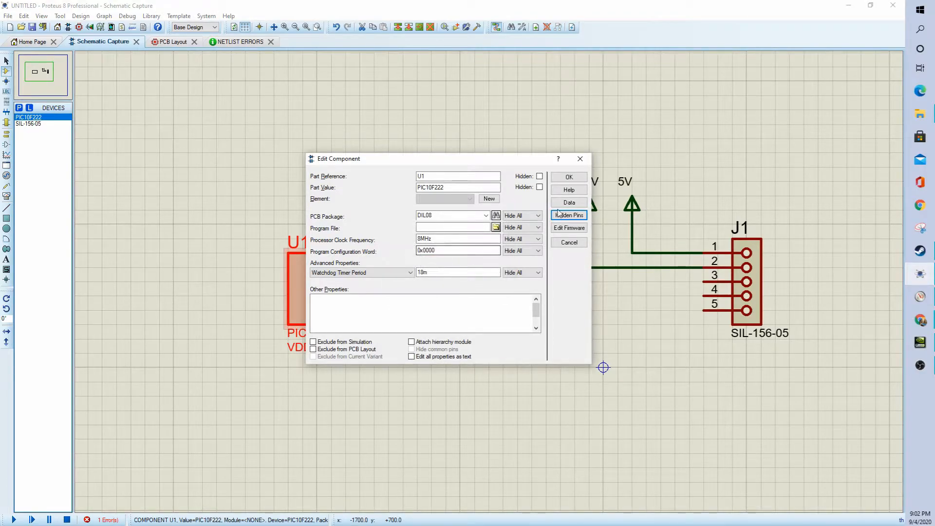
pyautogui.click(568, 177)
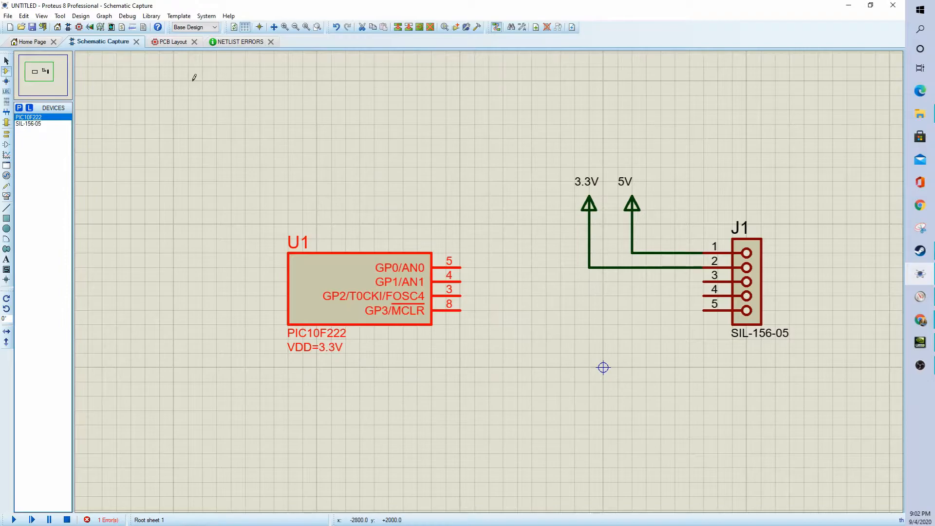
# In the PCB layout, move U1 about 4 mm right so its pin 2 sits directly below pin 2 of J1.
pyautogui.click(167, 43)
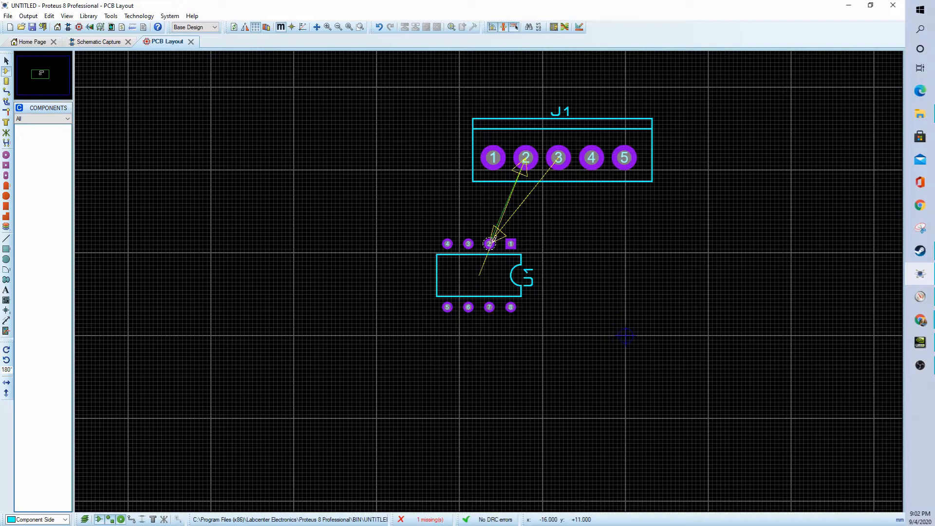
pyautogui.moveTo(490, 247); pyautogui.dragTo(526, 246)
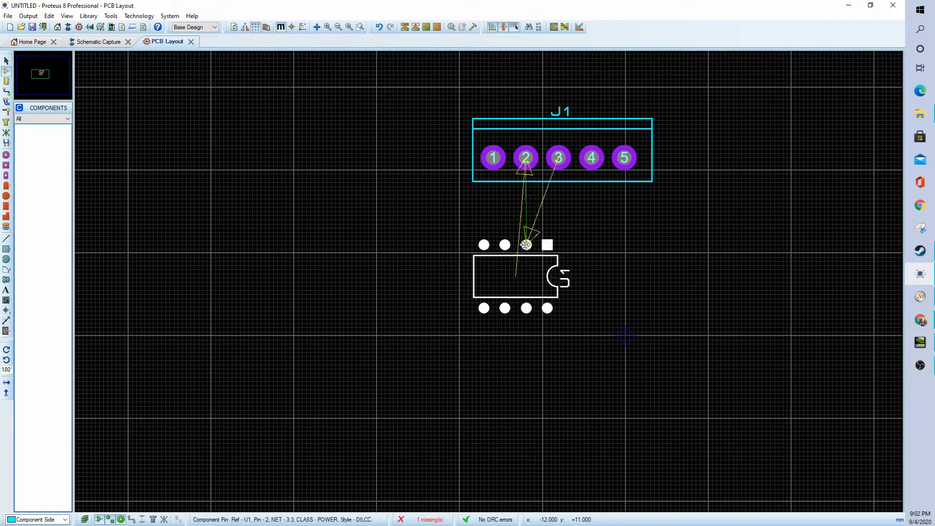
# In the schematic, place a ground terminal below J1 and wire it to J1's pin 5.
pyautogui.click(91, 43)
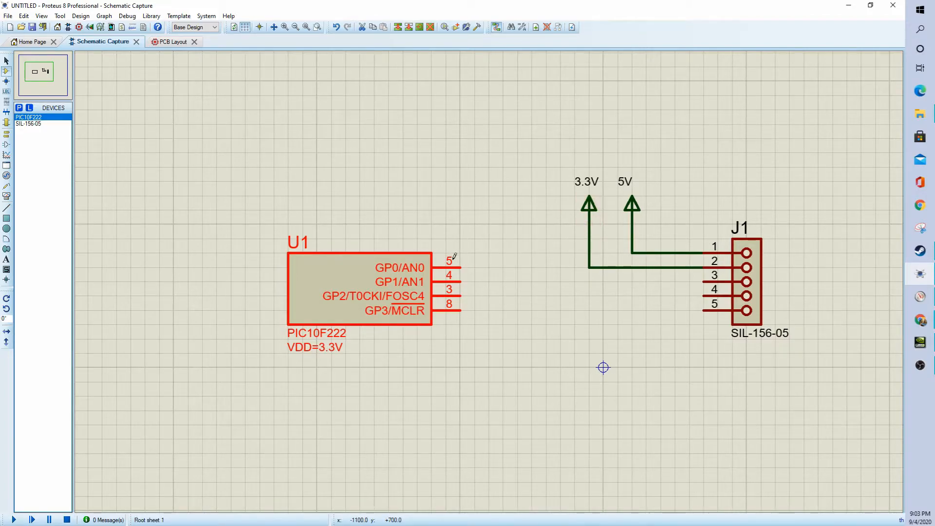
pyautogui.doubleClick(347, 280)
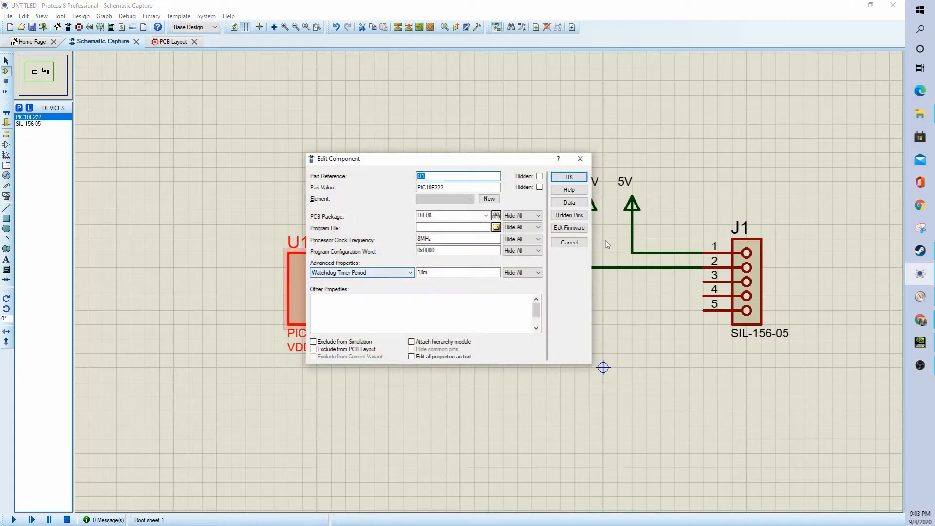
pyautogui.click(570, 243)
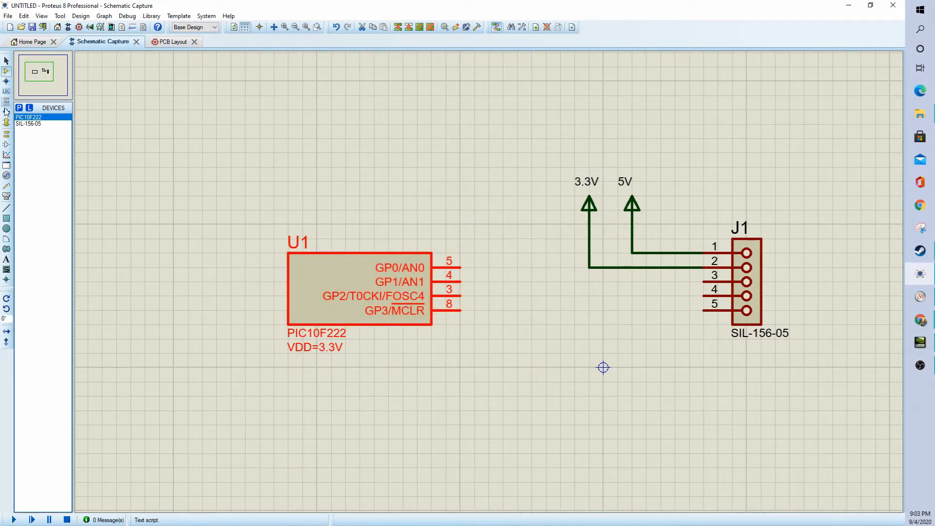
pyautogui.click(6, 134)
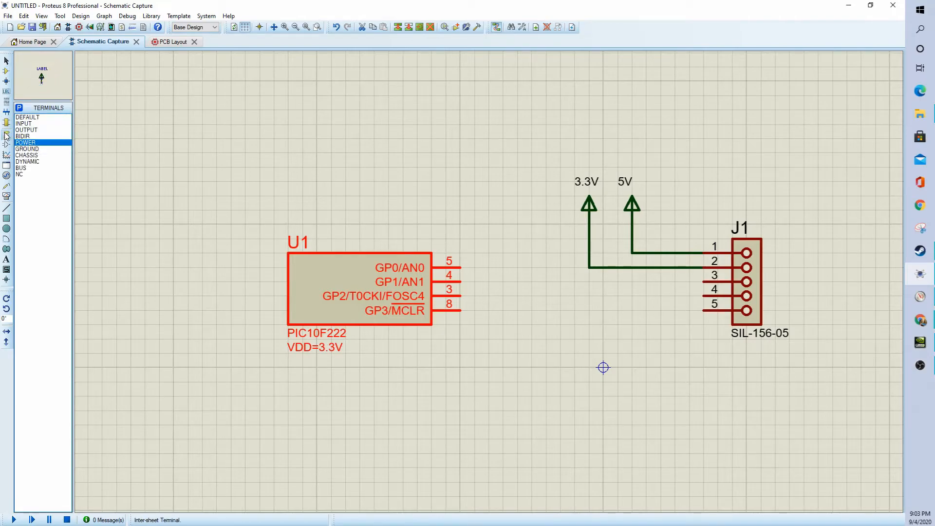
pyautogui.click(34, 148)
pyautogui.click(646, 354)
pyautogui.click(646, 353)
pyautogui.click(704, 310)
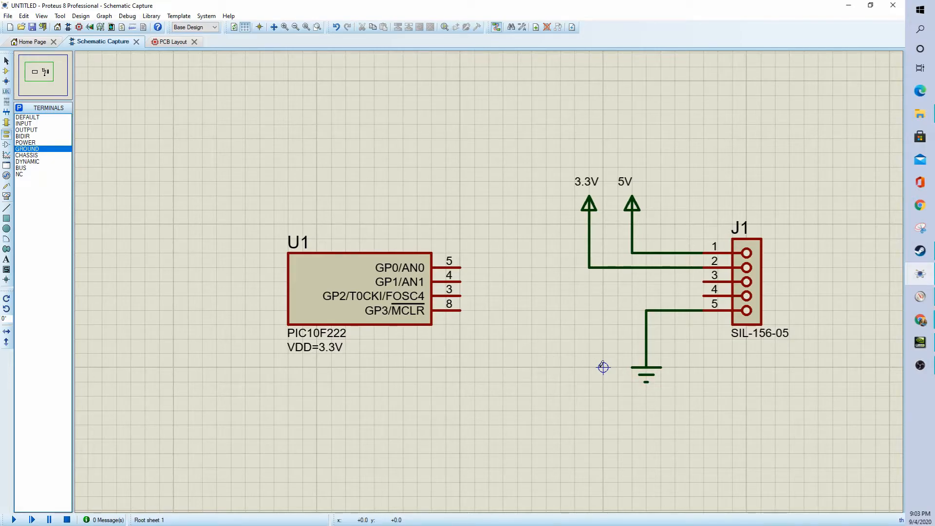
# Label the ground terminal wired to J1's pin 5 as A-GND.
pyautogui.click(7, 61)
pyautogui.doubleClick(638, 380)
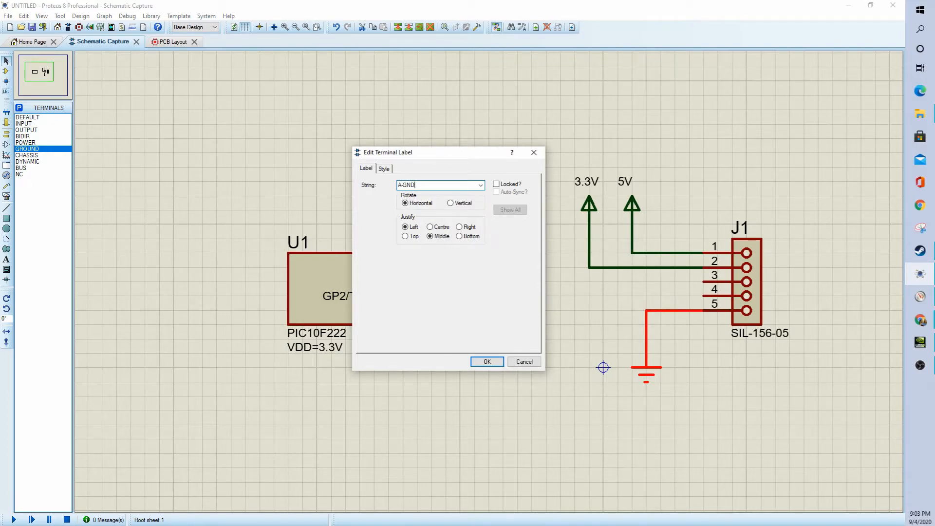
pyautogui.press('Return')
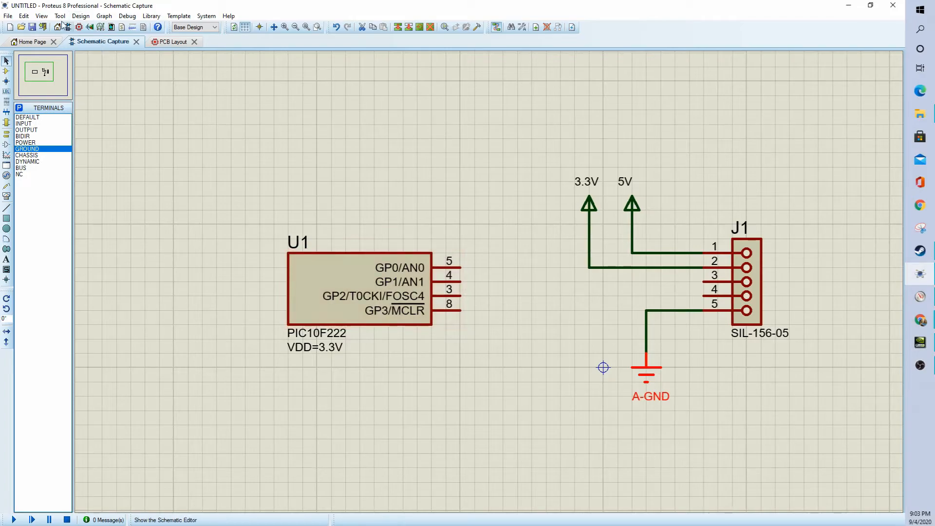
# In the power rail configuration, create a power supply named ANANLOG-G and connect the A-GND net to it.
pyautogui.click(81, 16)
pyautogui.click(114, 64)
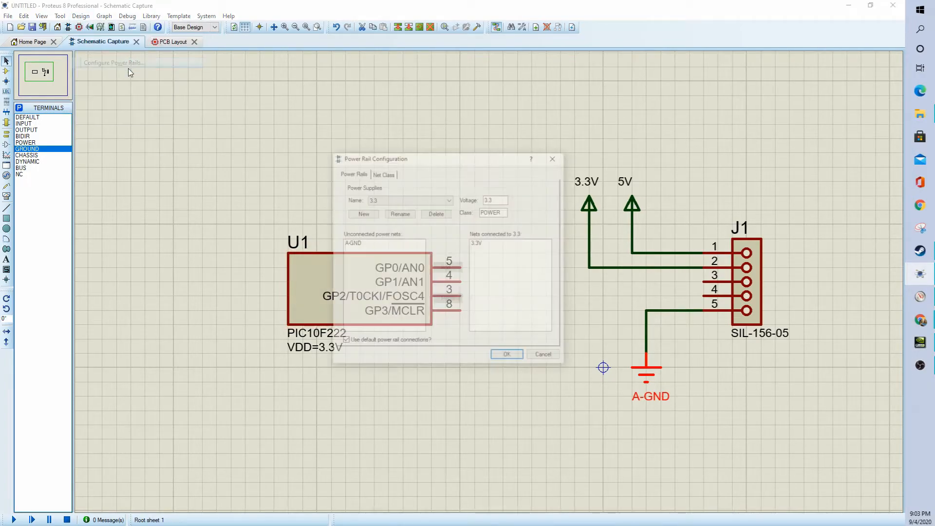
pyautogui.click(352, 243)
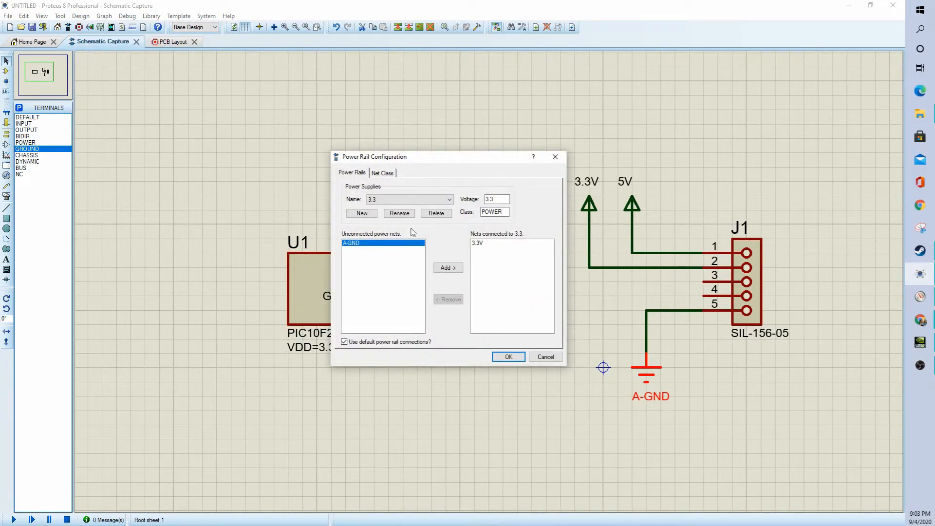
pyautogui.click(377, 215)
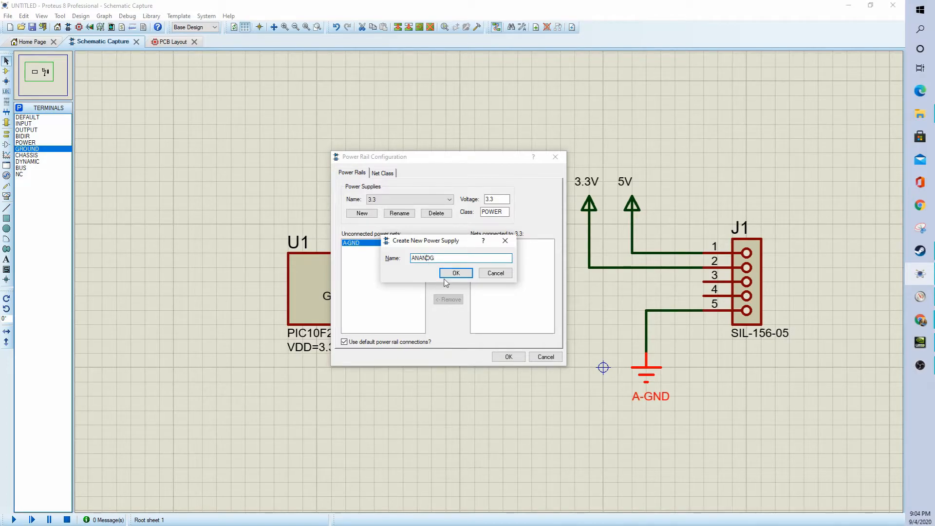
pyautogui.write('LOG-G')
pyautogui.press('Return')
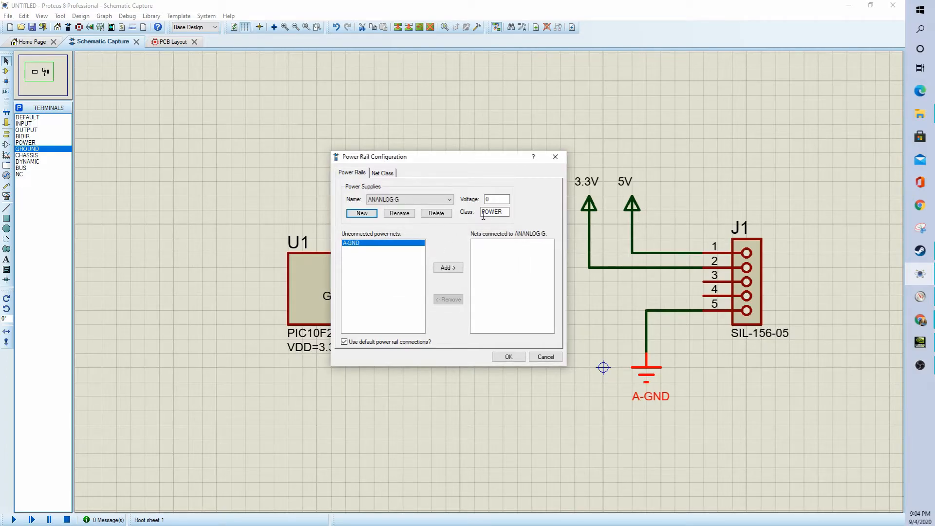
pyautogui.click(441, 269)
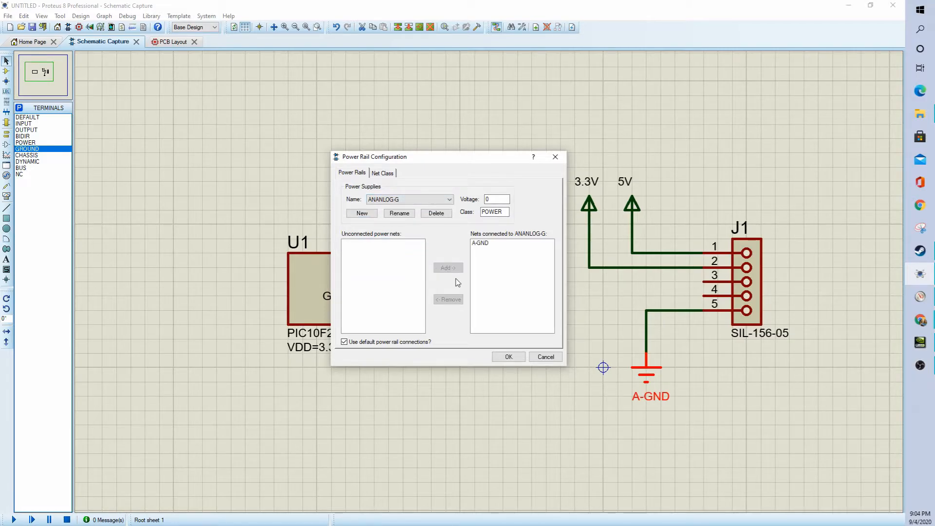
pyautogui.click(509, 356)
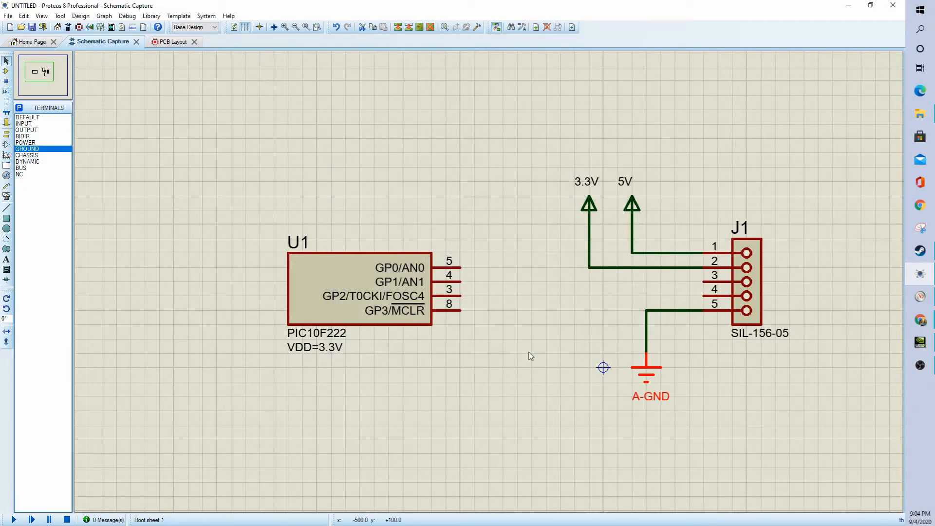
# Check the PCB layout, and place a second, unlabelled ground terminal in the schematic about 700 th left of A-GND.
pyautogui.click(162, 43)
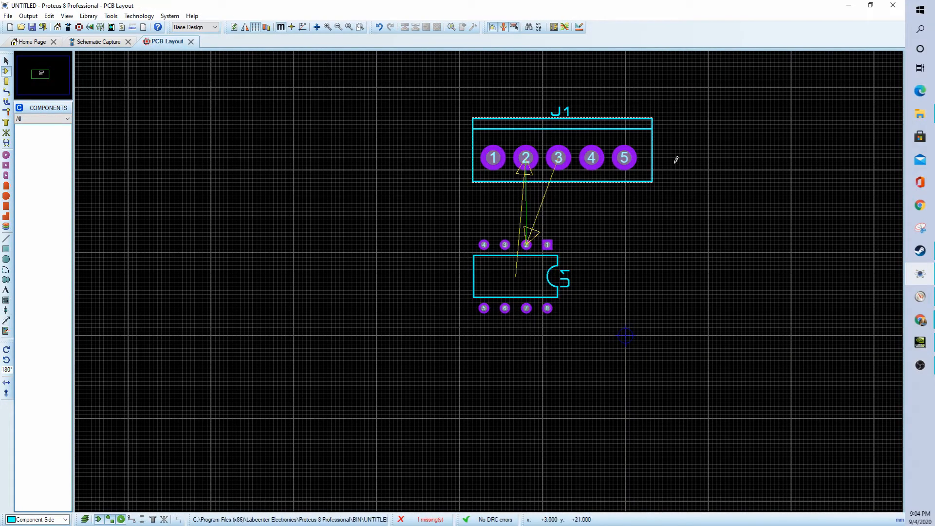
pyautogui.click(96, 43)
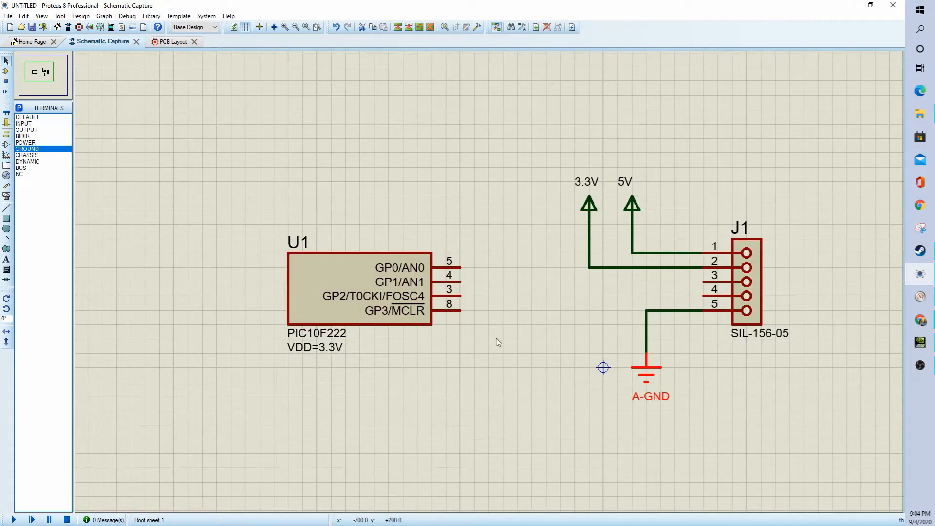
pyautogui.click(563, 339)
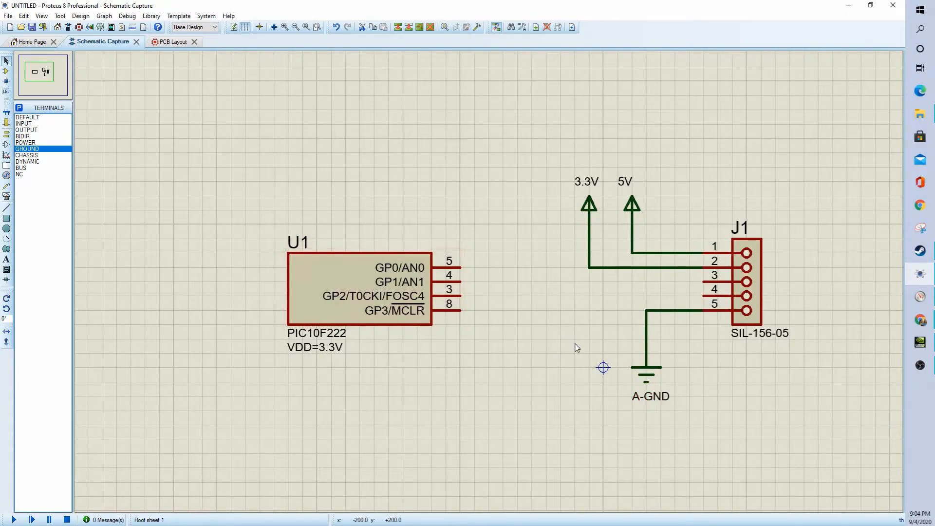
pyautogui.click(49, 149)
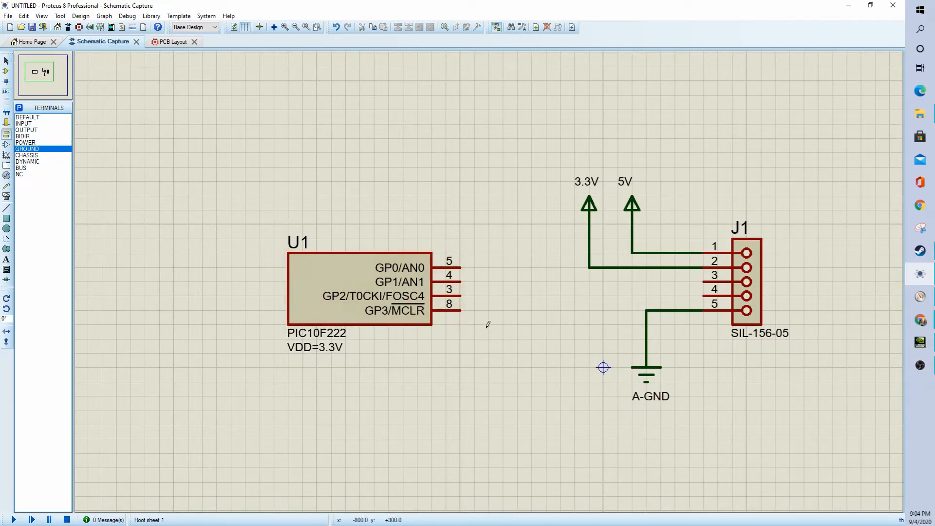
pyautogui.click(547, 368)
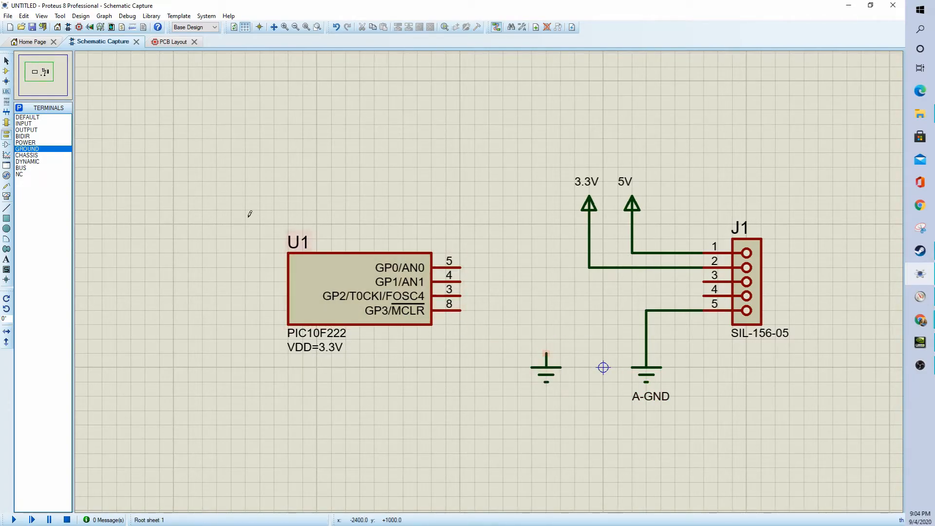
# Add the generic resistor RES from the DEVIEEE library and place it horizontally above and between the two ground terminals.
pyautogui.click(7, 70)
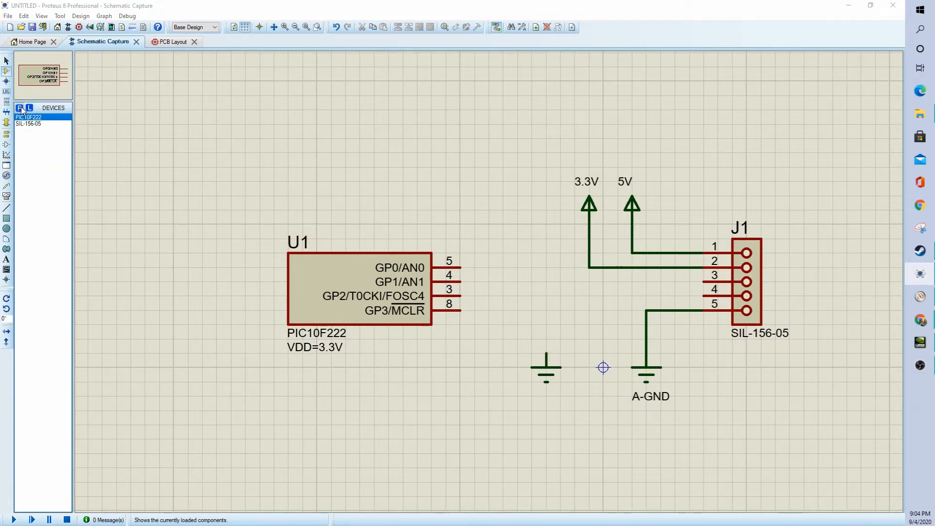
pyautogui.click(20, 108)
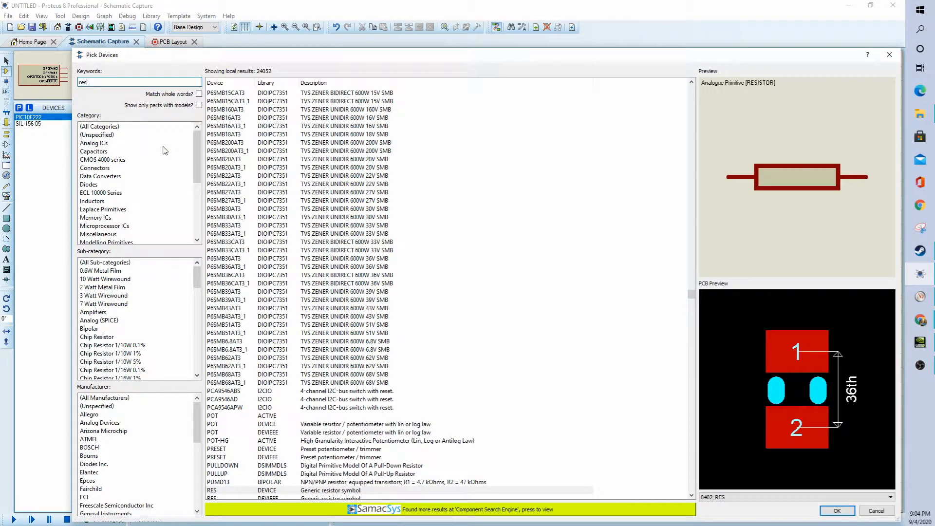
pyautogui.scroll(-2, 270, 258)
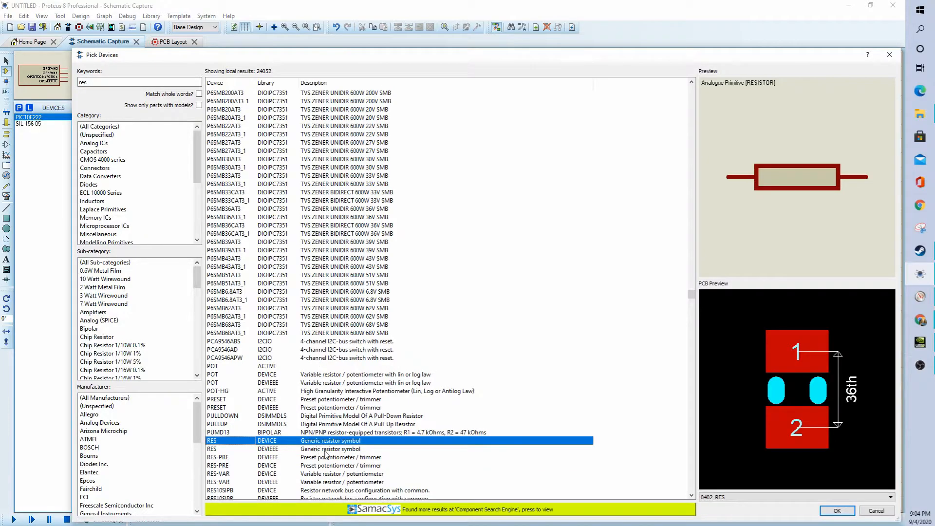
pyautogui.doubleClick(325, 453)
pyautogui.click(871, 513)
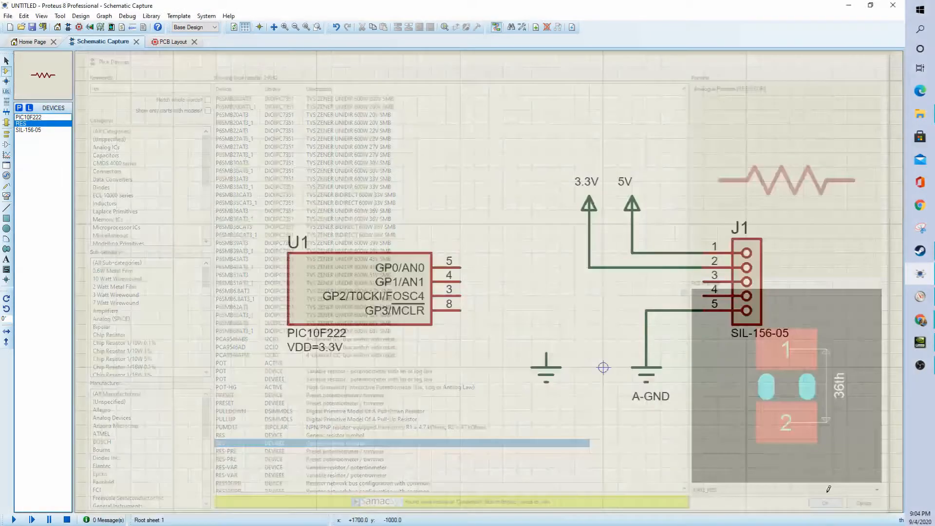
pyautogui.click(589, 311)
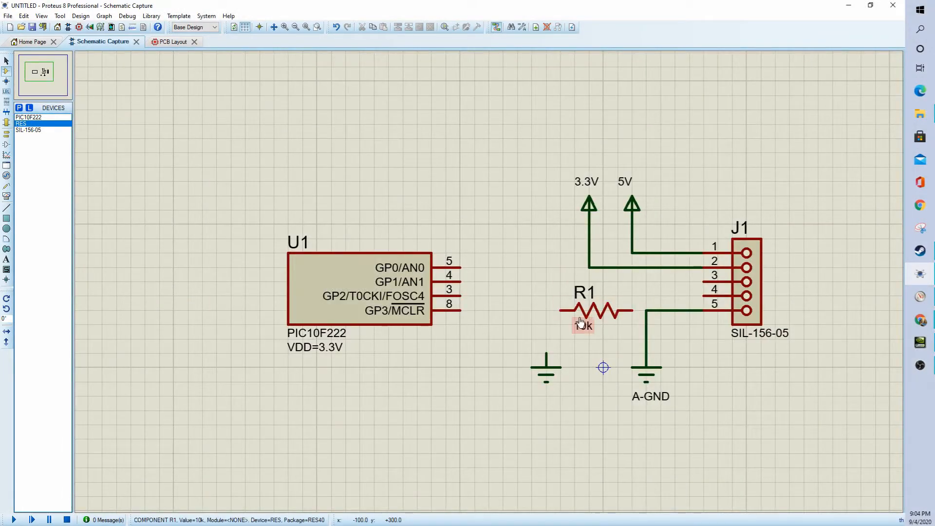
# Wire R1 between the unlabelled ground terminal and the A-GND wire, and set its value to SHUNT.
pyautogui.click(560, 310)
pyautogui.click(549, 351)
pyautogui.click(632, 310)
pyautogui.click(646, 311)
pyautogui.doubleClick(591, 334)
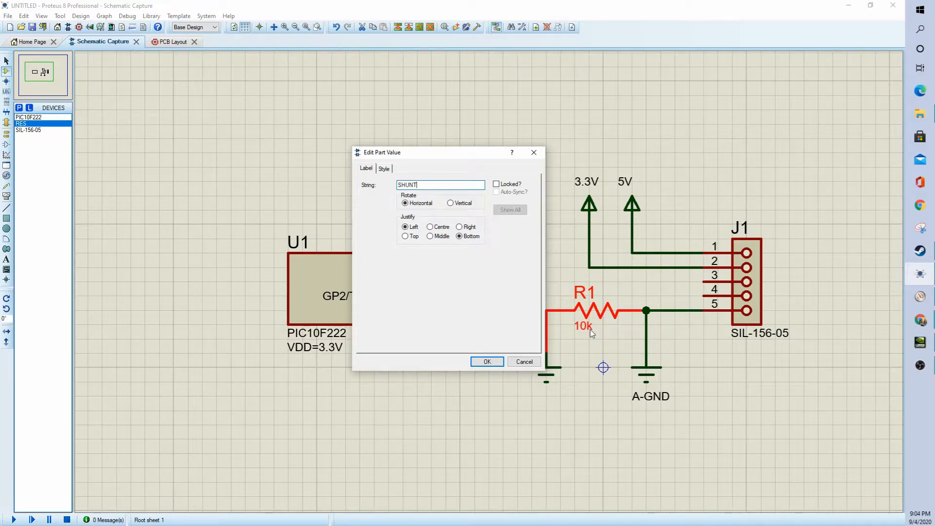
pyautogui.press('Return')
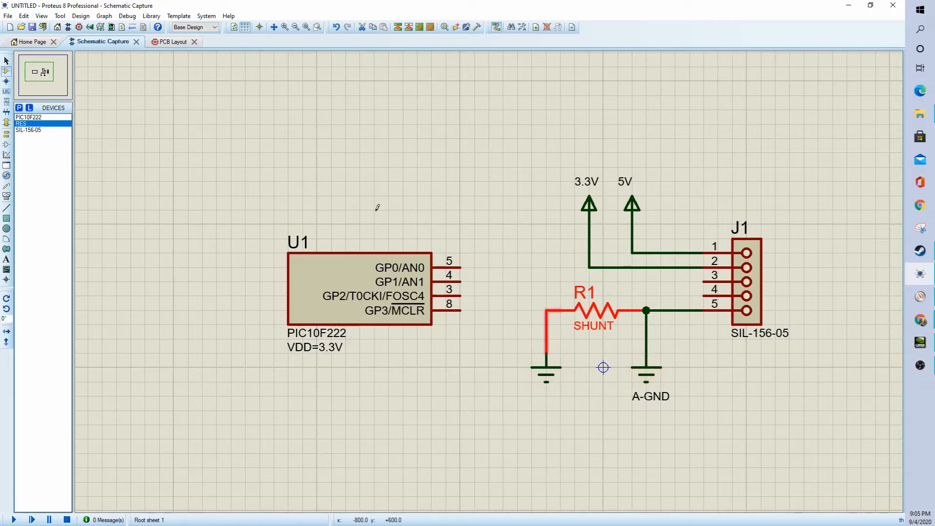
# In the PCB layout, place R1 at 0° rotation below U1, with its pin 1 beneath U1's pin 7.
pyautogui.click(166, 42)
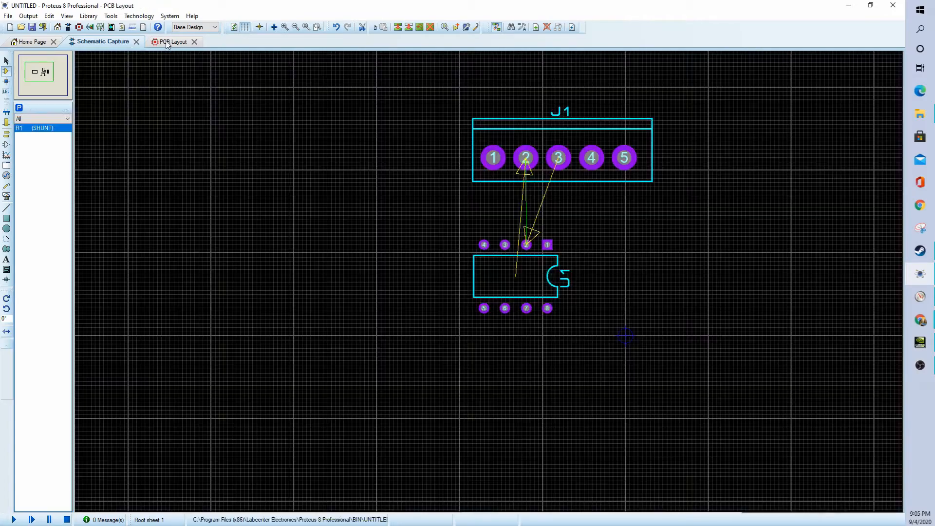
pyautogui.click(36, 129)
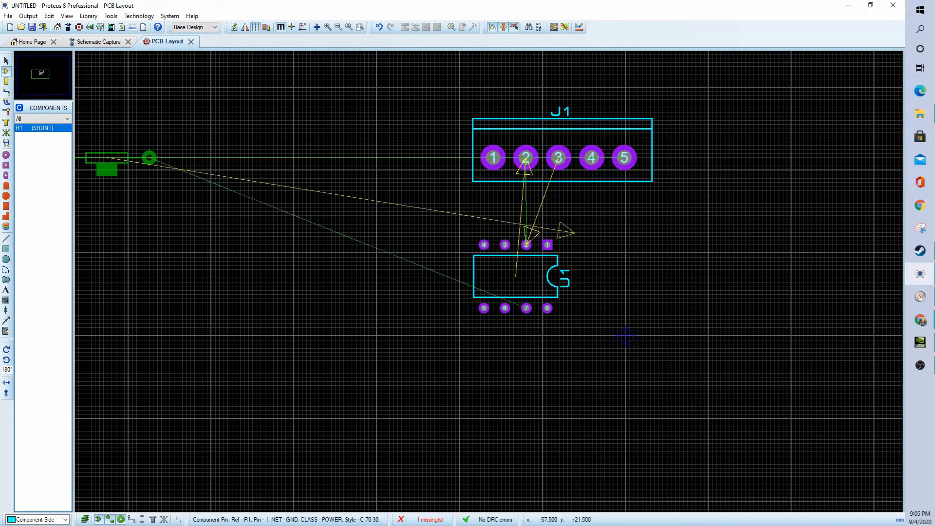
pyautogui.press('KP_Subtract')
pyautogui.press('KP_Subtract')
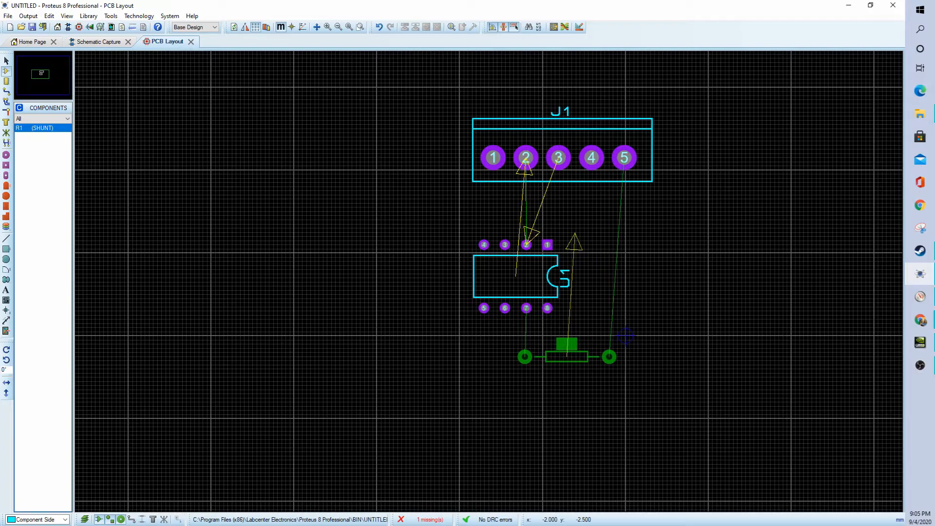
pyautogui.click(609, 357)
pyautogui.scroll(1, 490, 282)
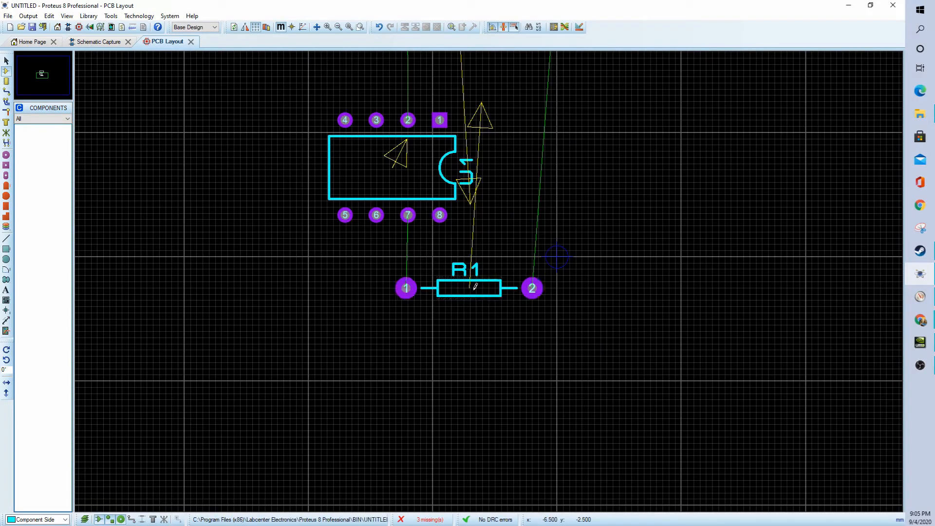
pyautogui.scroll(-1, 568, 307)
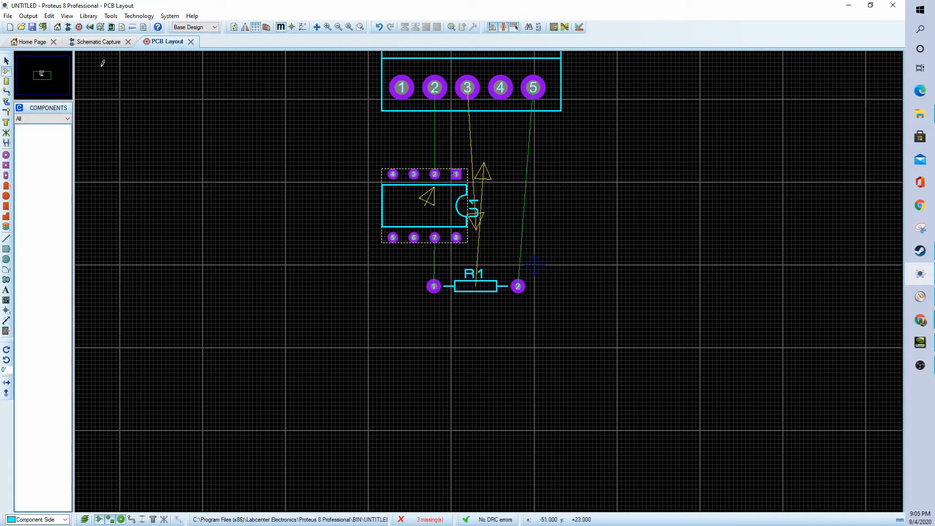
# In the schematic, move the PIC10F222 about 600 th to the left.
pyautogui.click(101, 43)
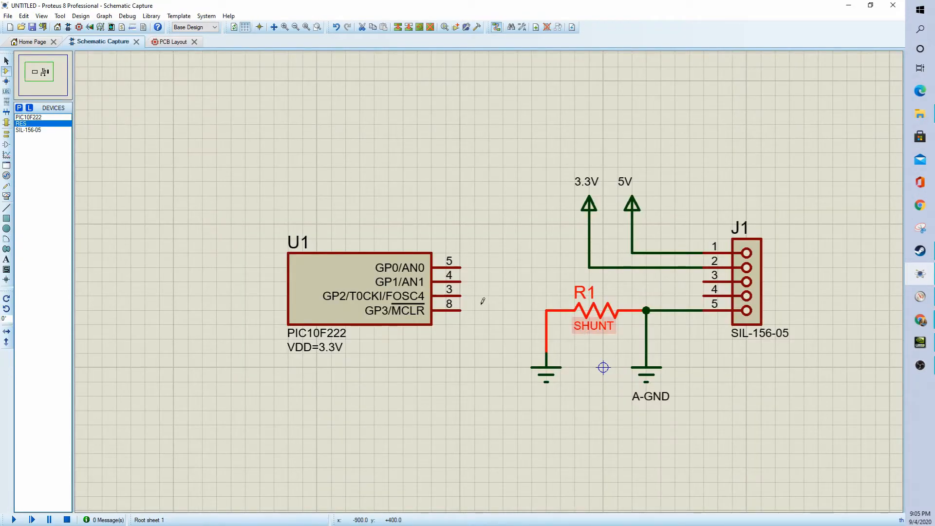
pyautogui.click(340, 286)
pyautogui.moveTo(340, 285); pyautogui.dragTo(254, 286)
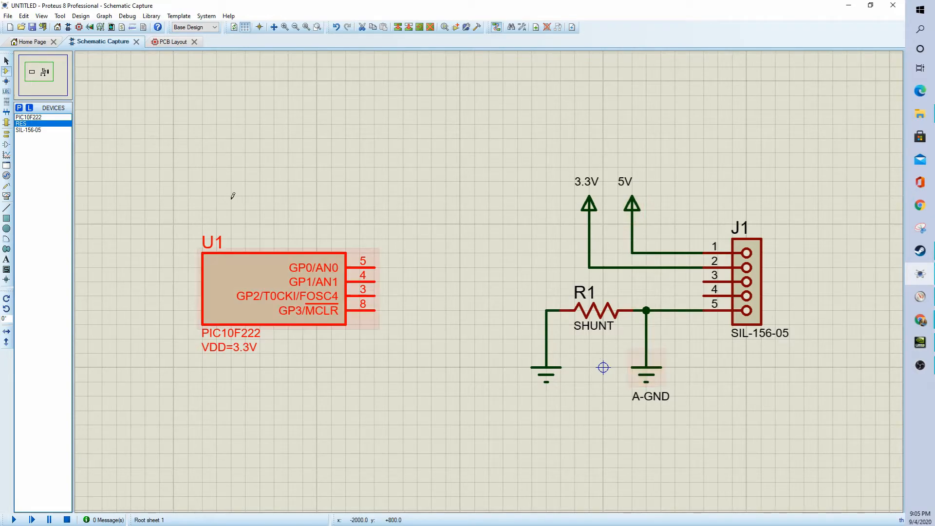
# Place a default terminal in the empty area above the PIC10F222.
pyautogui.click(6, 138)
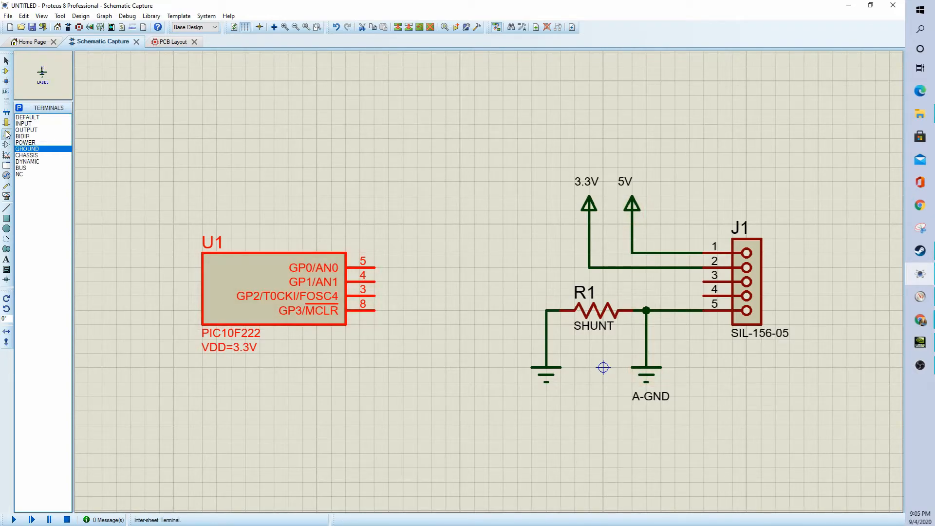
pyautogui.click(28, 118)
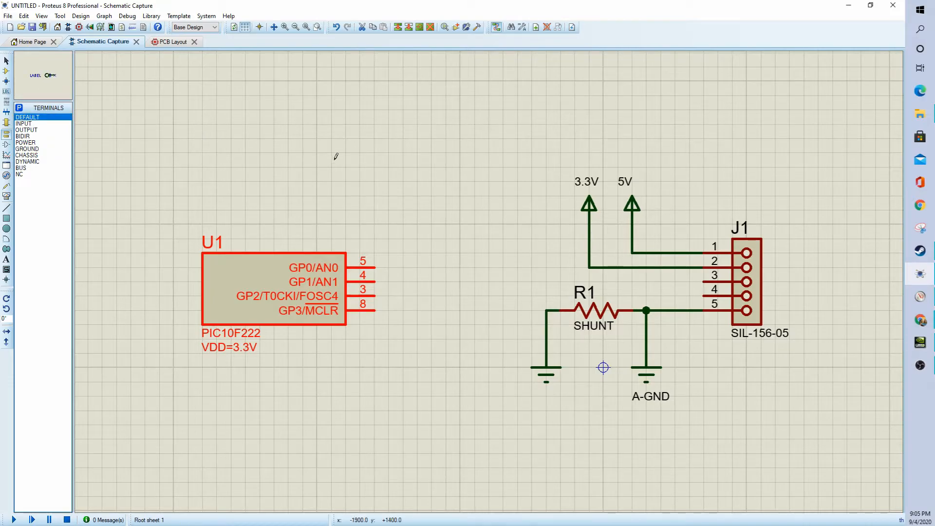
pyautogui.click(346, 124)
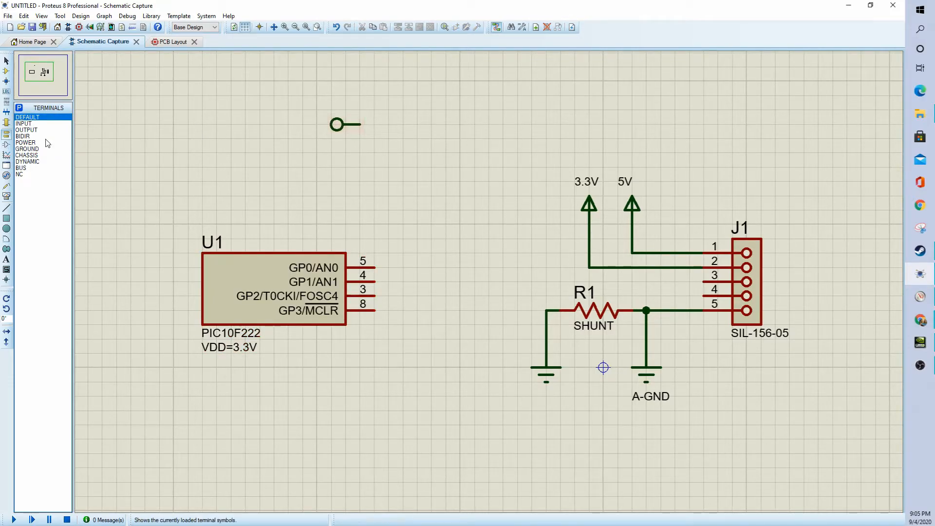
# Place an input terminal and an output terminal in a column below the default terminal, and mirror the output terminal horizontally.
pyautogui.click(23, 123)
pyautogui.click(345, 152)
pyautogui.click(27, 129)
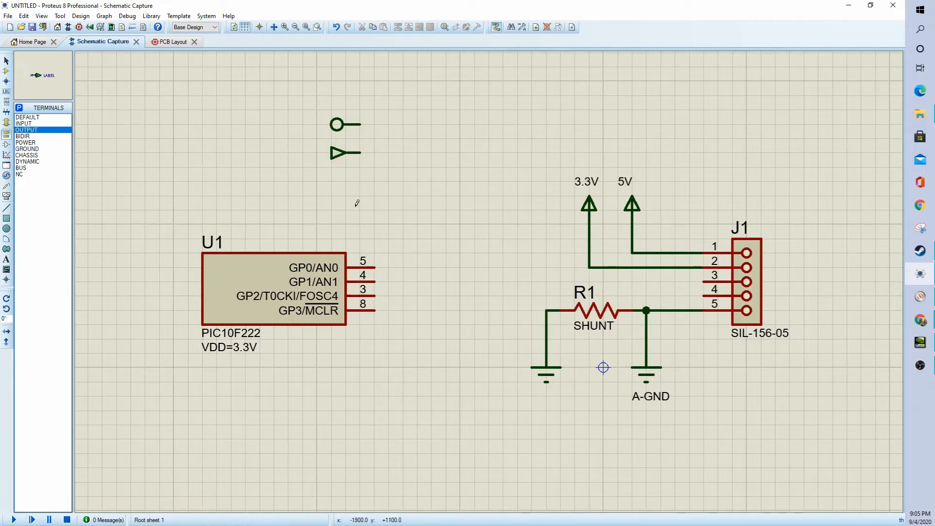
pyautogui.click(345, 182)
pyautogui.click(351, 183)
pyautogui.hotkey('ctrl', 'm')
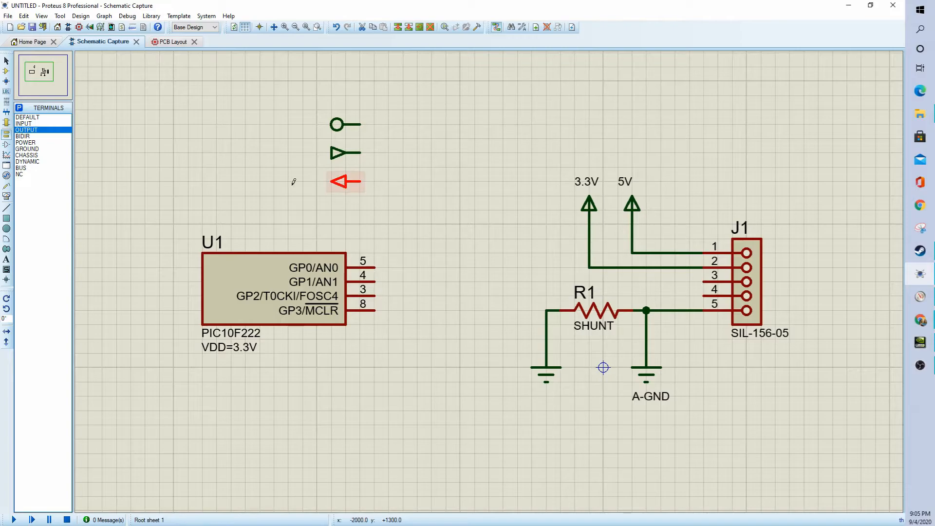
# Place a bidirectional terminal directly above the default terminal.
pyautogui.press('Down')
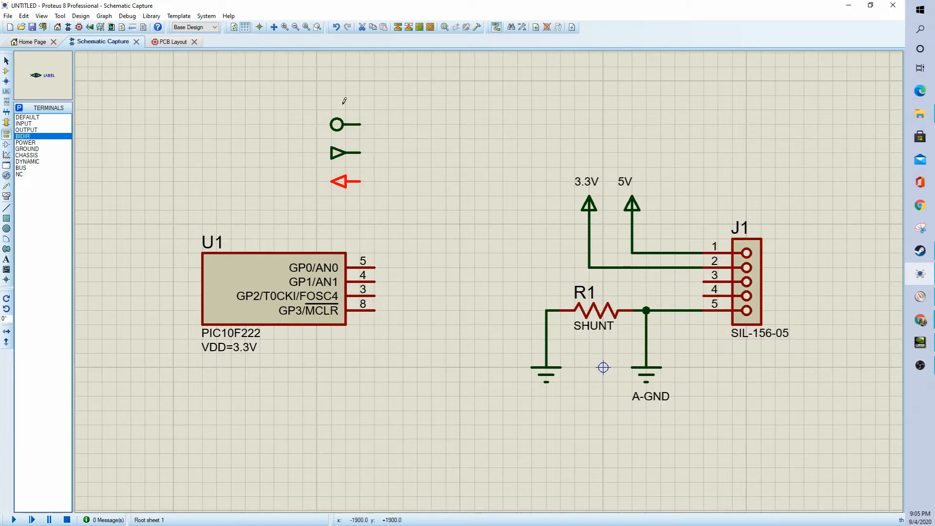
pyautogui.click(319, 96)
pyautogui.click(345, 96)
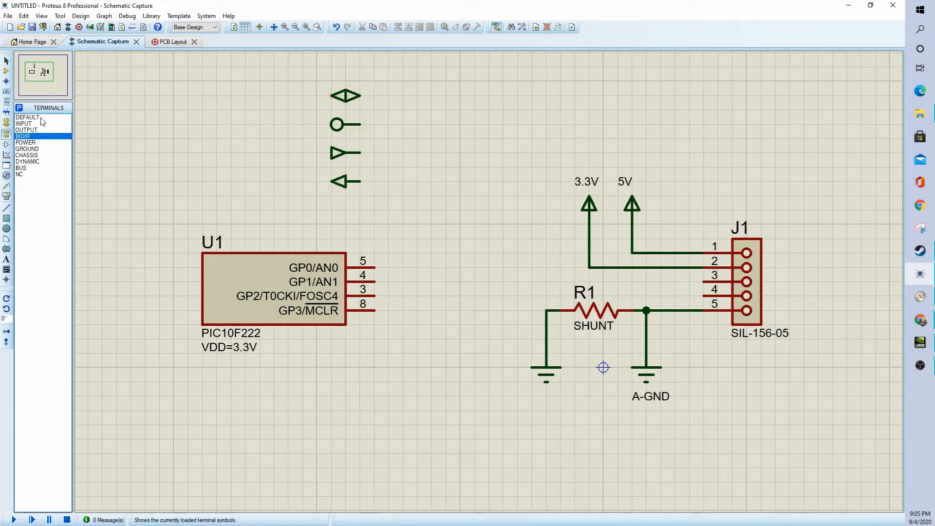
# Place a chassis terminal to the left of the unlabelled ground, and a dynamic terminal above the bidirectional one.
pyautogui.click(32, 143)
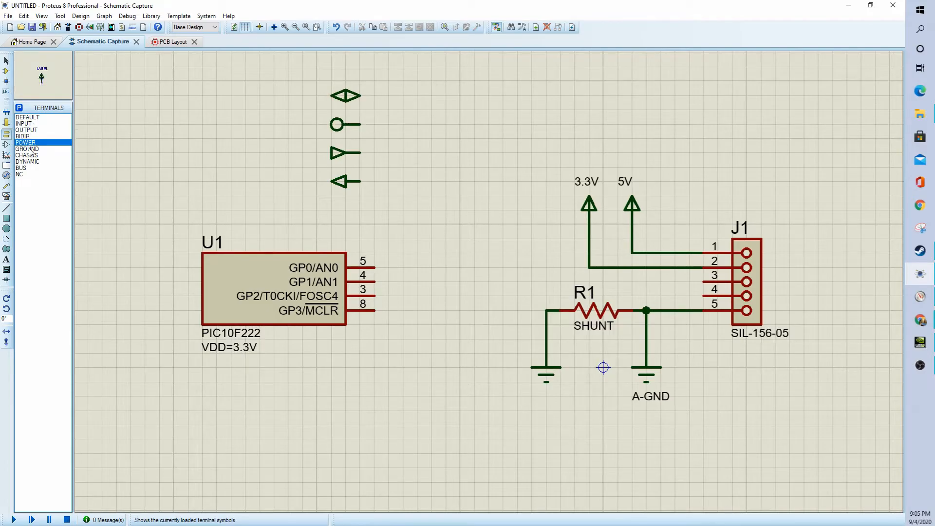
pyautogui.click(28, 155)
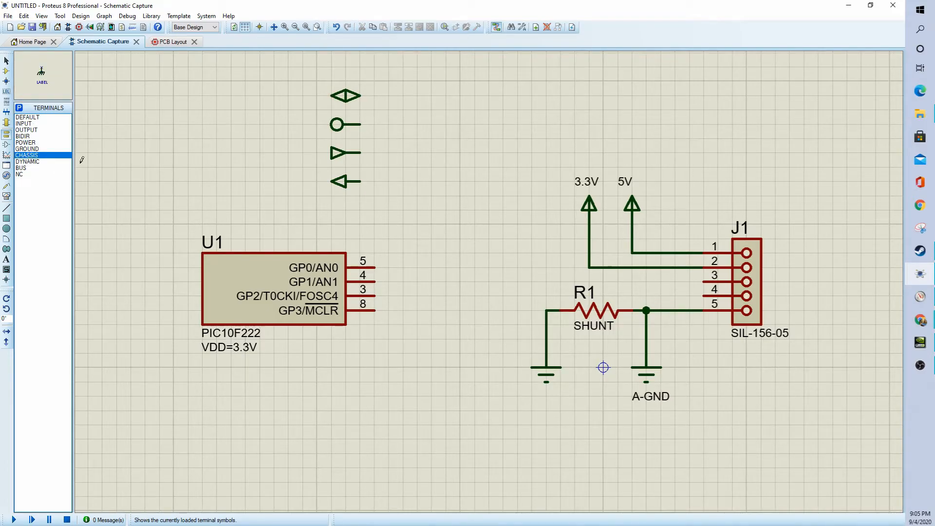
pyautogui.click(488, 355)
pyautogui.click(22, 162)
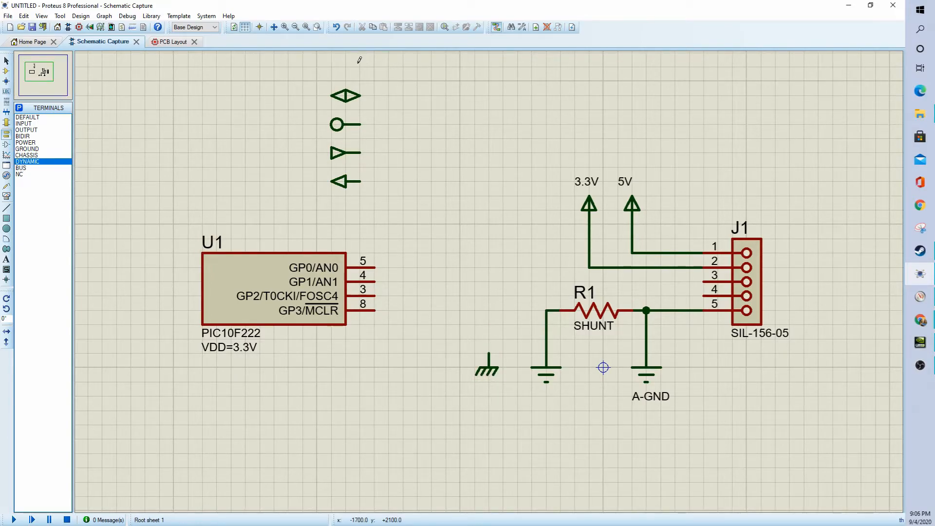
pyautogui.click(360, 66)
# Attach a no-connect (NC) terminal rotated 180° to U1's pin 5, GP0/AN0.
pyautogui.click(28, 175)
pyautogui.click(24, 168)
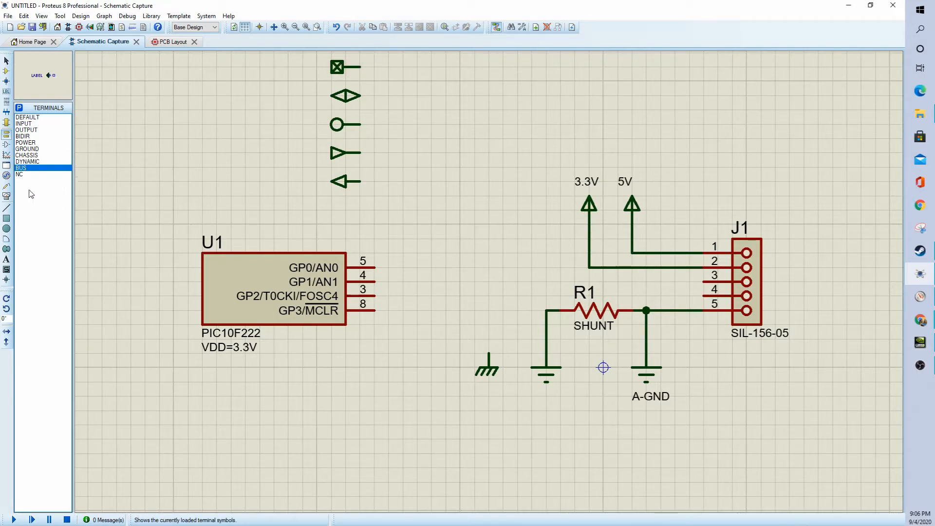
pyautogui.click(25, 174)
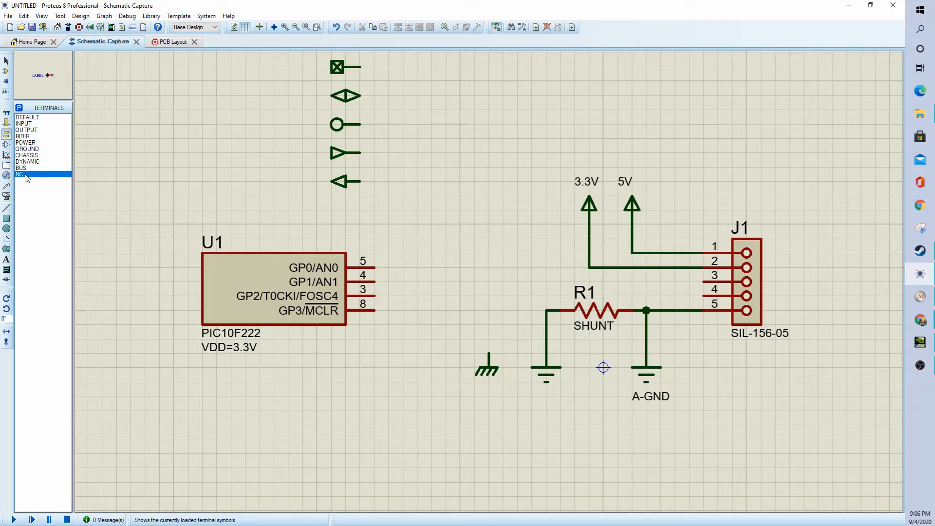
pyautogui.press('KP_Add')
pyautogui.click(394, 267)
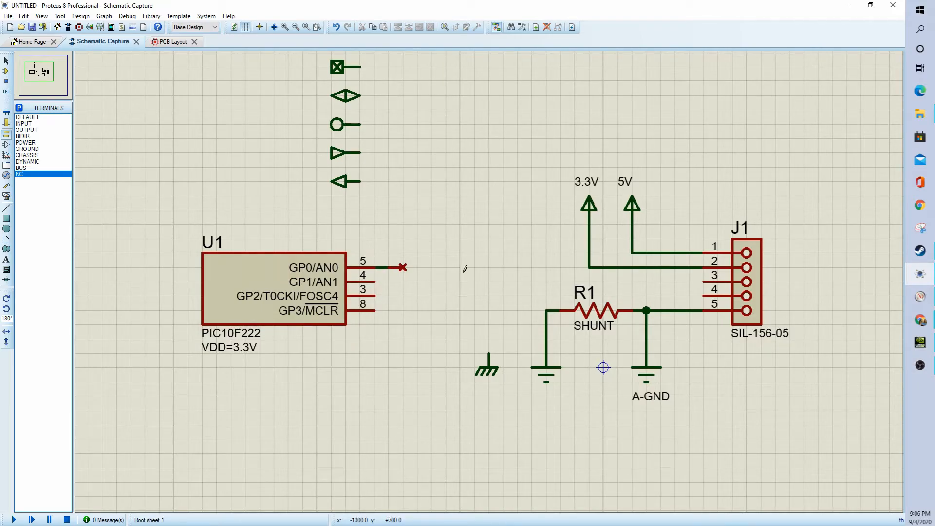
pyautogui.middleClick(402, 223)
pyautogui.click(398, 266)
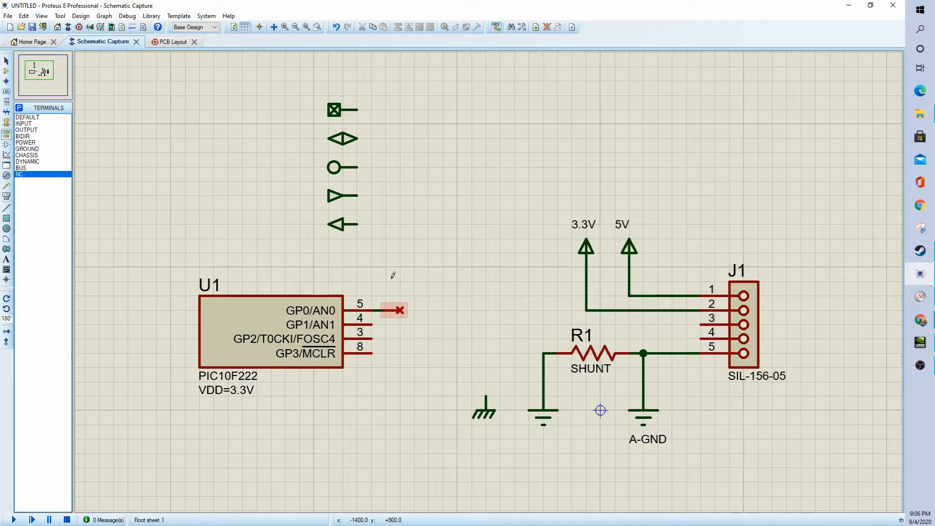
pyautogui.click(357, 225)
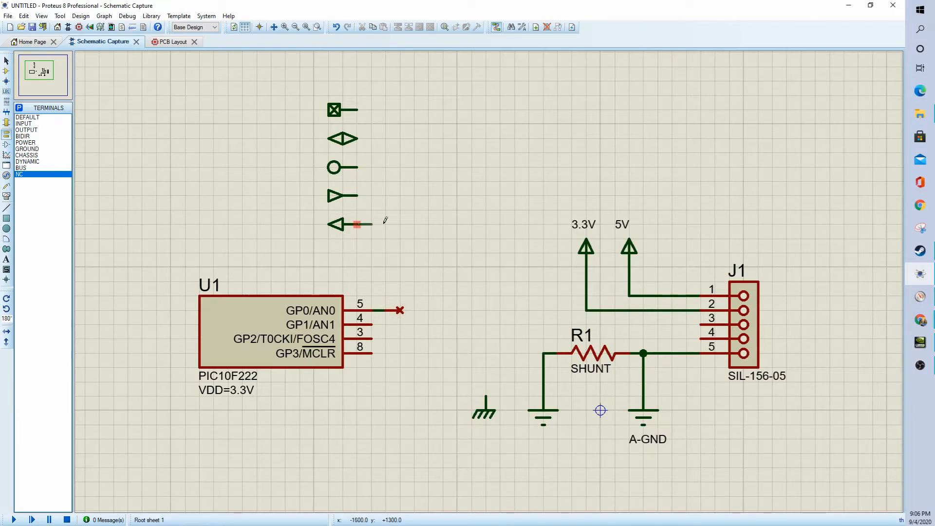
pyautogui.press('Escape')
# Paste a copy of connector J1 to the right of the terminal column, and wire the dynamic terminal to the copy's pin 1.
pyautogui.click(743, 324)
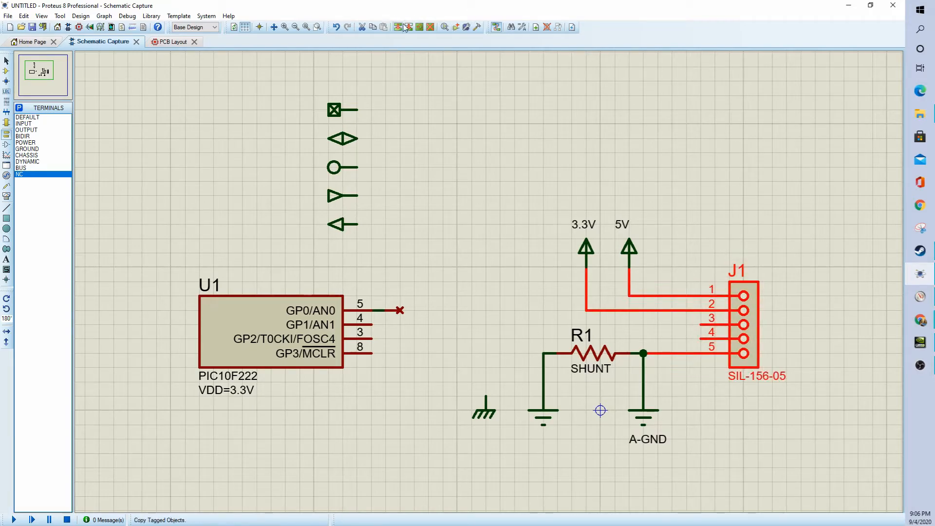
pyautogui.hotkey('ctrl', 'c')
pyautogui.hotkey('ctrl', 'v')
pyautogui.click(525, 223)
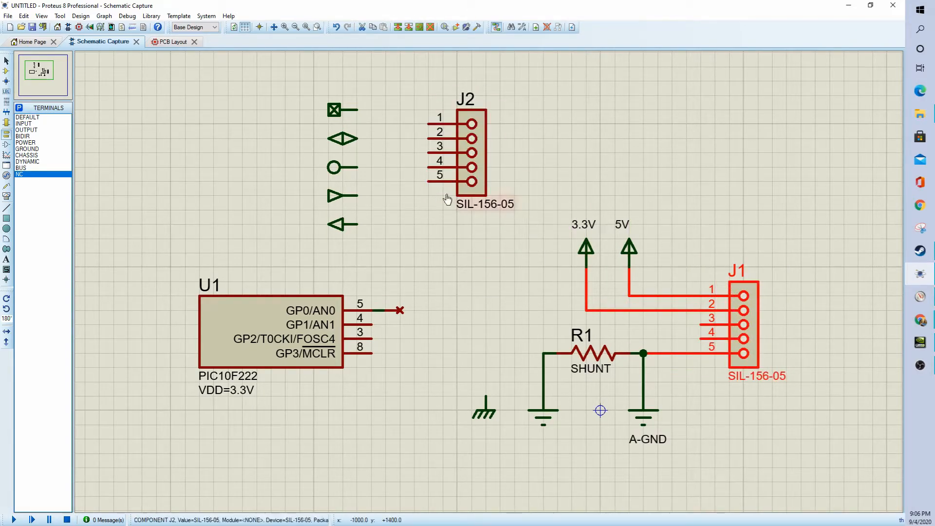
pyautogui.click(369, 110)
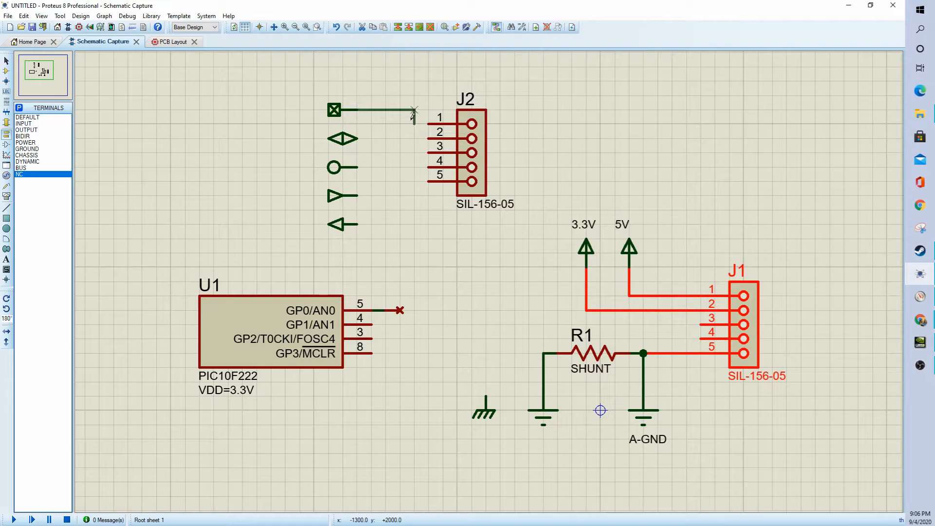
pyautogui.click(424, 122)
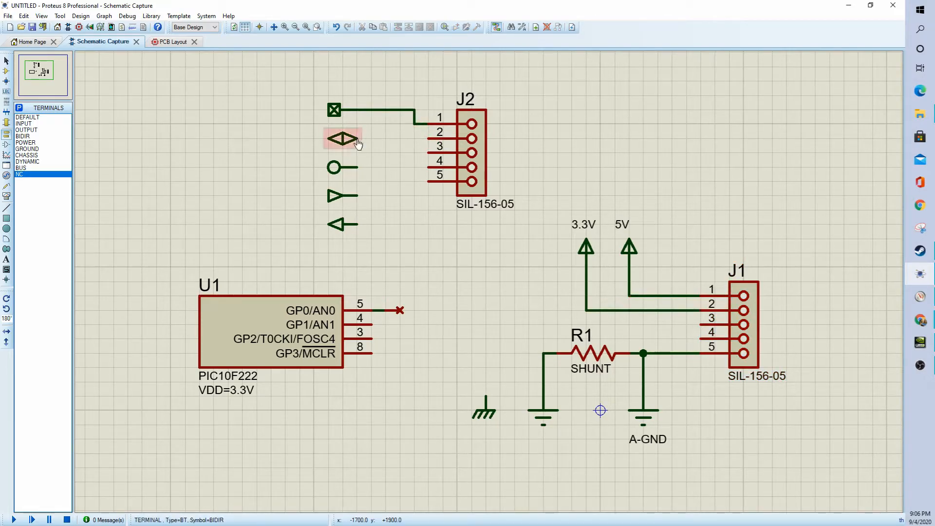
pyautogui.click(329, 139)
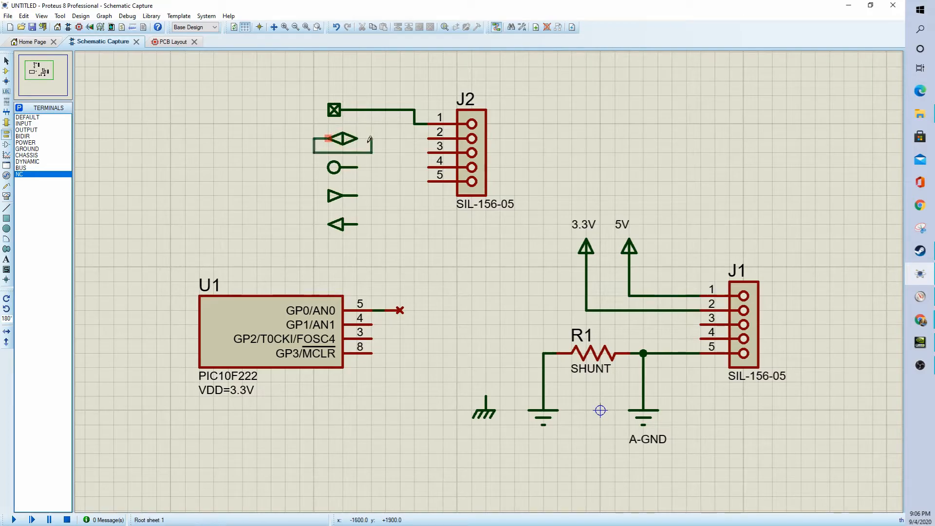
pyautogui.click(429, 139)
pyautogui.rightClick(388, 151)
pyautogui.rightClick(388, 150)
pyautogui.click(358, 145)
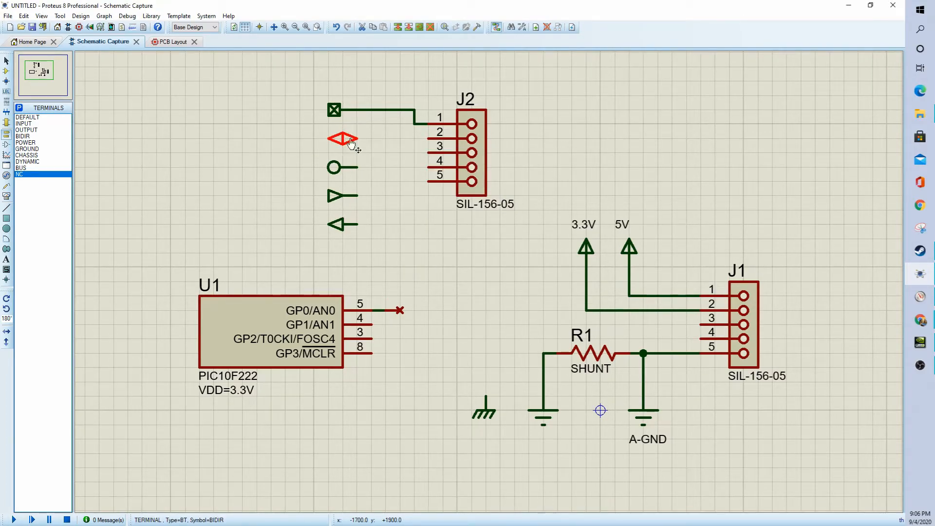
# Wire the bidirectional, default, input and output terminals to J2's pins 2, 3, 4 and 5 respectively.
pyautogui.click(358, 139)
pyautogui.click(427, 139)
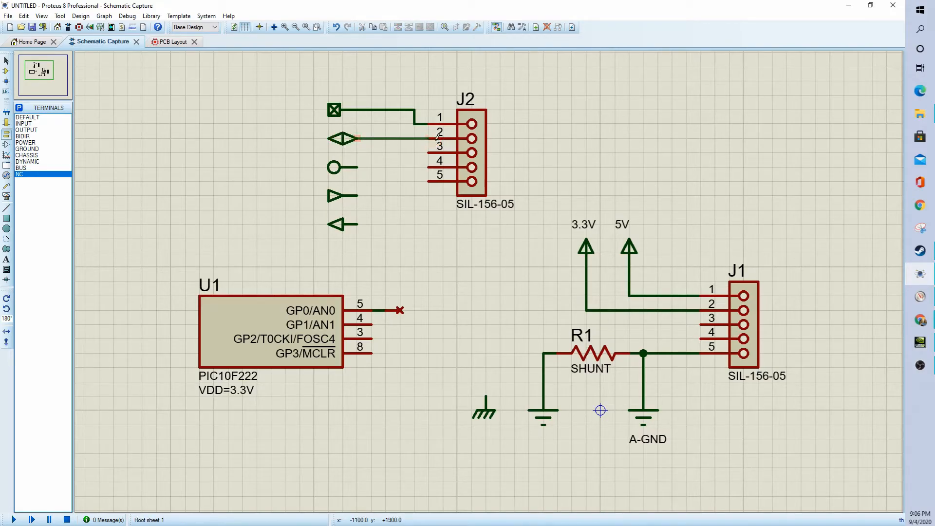
pyautogui.click(358, 167)
pyautogui.click(428, 153)
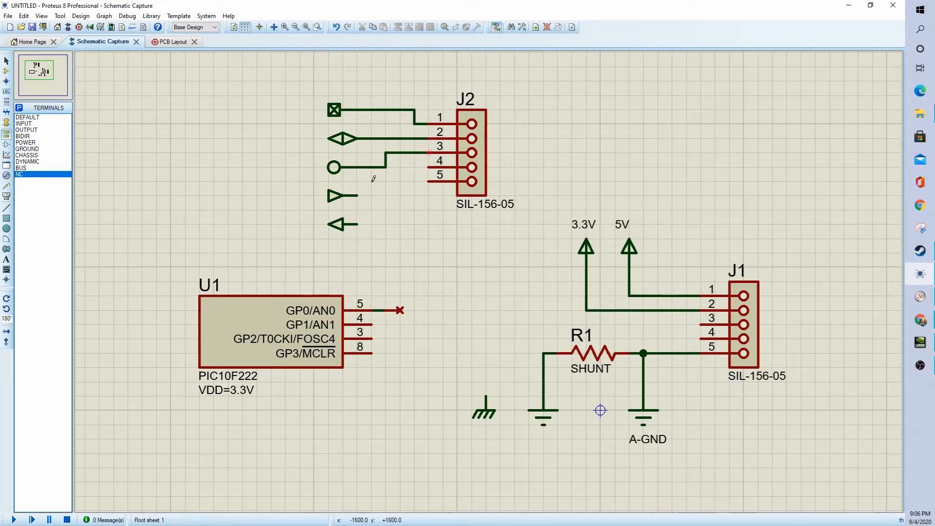
pyautogui.click(358, 196)
pyautogui.click(428, 167)
pyautogui.click(428, 182)
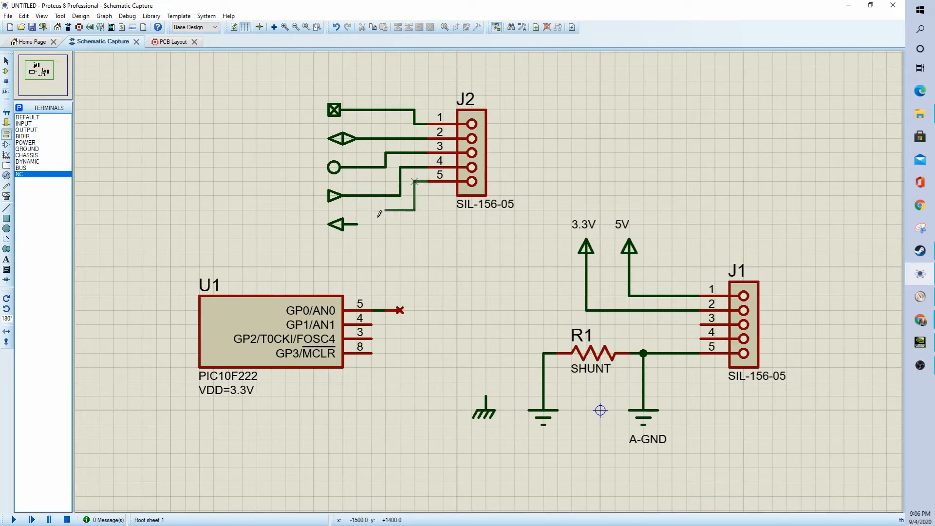
pyautogui.click(358, 224)
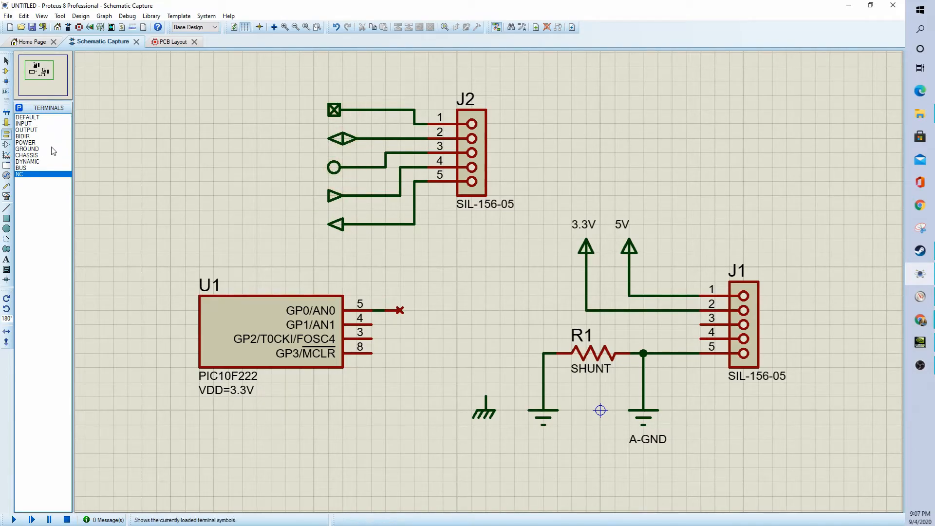
# In the PCB layout, place connector J2 at 0° rotation to the left of J1.
pyautogui.click(178, 42)
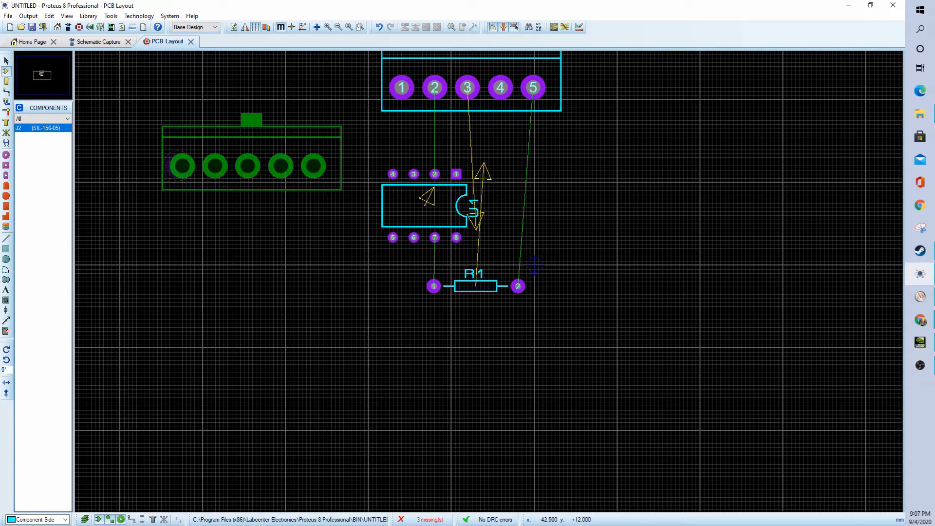
pyautogui.click(154, 141)
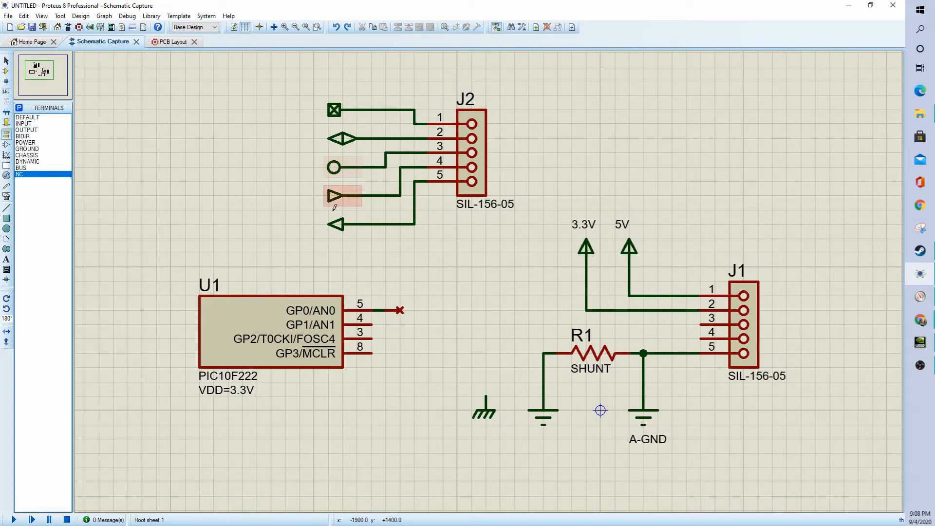
# In the schematic, label the dynamic terminal 1 and the bidirectional terminal 2.
pyautogui.doubleClick(336, 110)
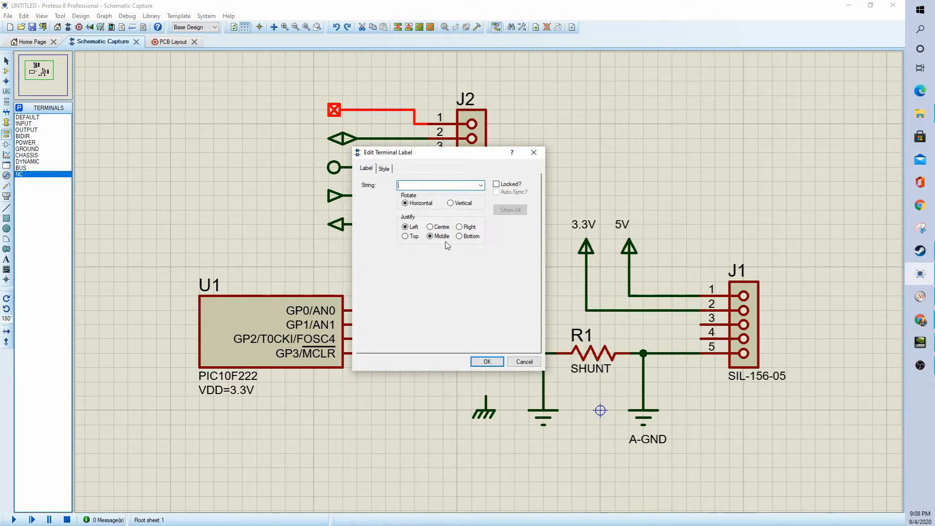
pyautogui.write('1')
pyautogui.click(487, 362)
pyautogui.click(341, 140)
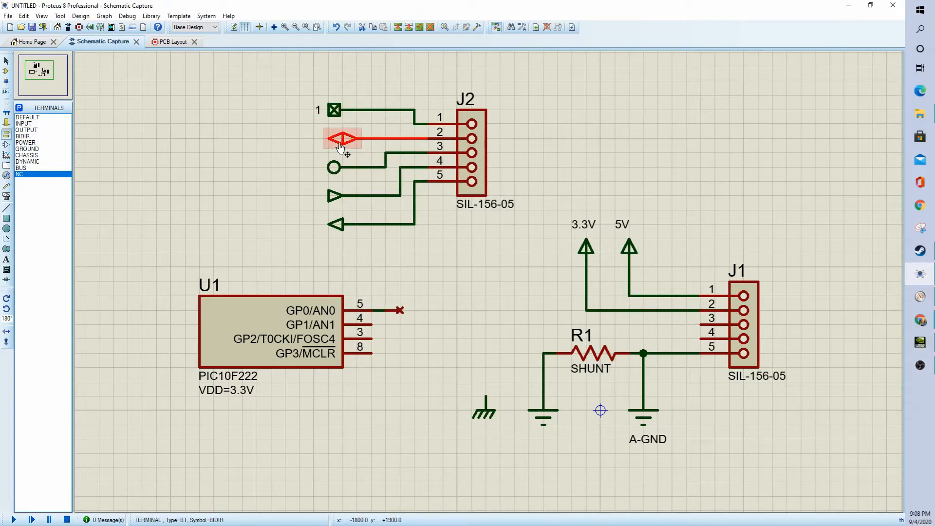
pyautogui.click(340, 146)
pyautogui.write('2')
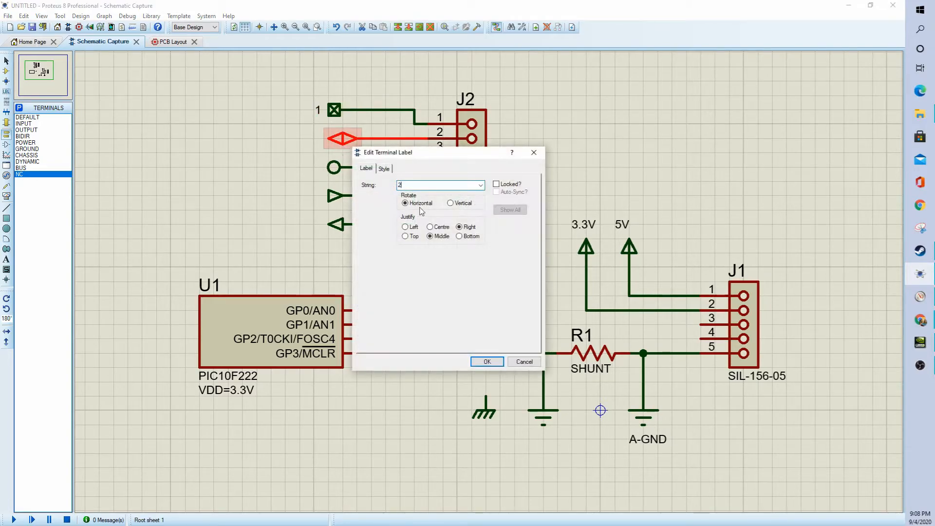
pyautogui.click(487, 362)
# Label the default terminal 3 and the input terminal 4.
pyautogui.click(334, 168)
pyautogui.click(337, 171)
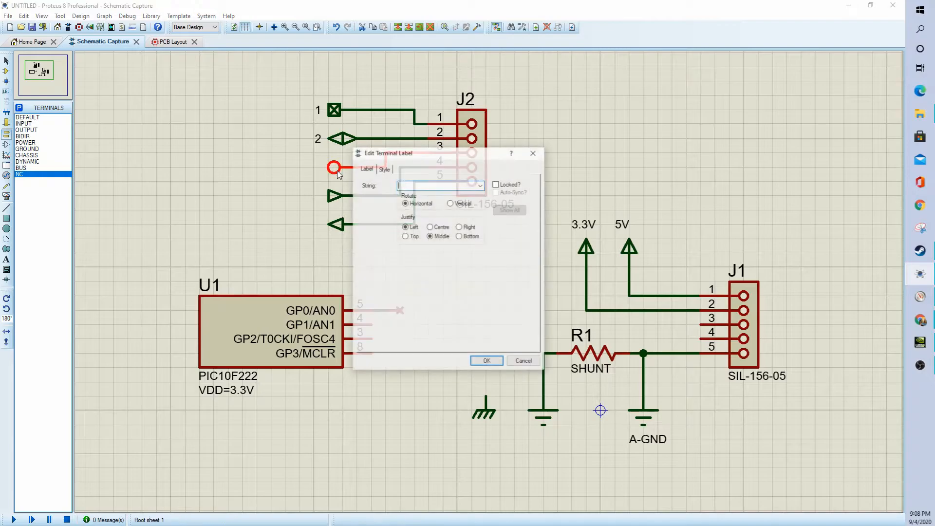
pyautogui.write('3')
pyautogui.click(487, 362)
pyautogui.click(334, 195)
pyautogui.click(335, 195)
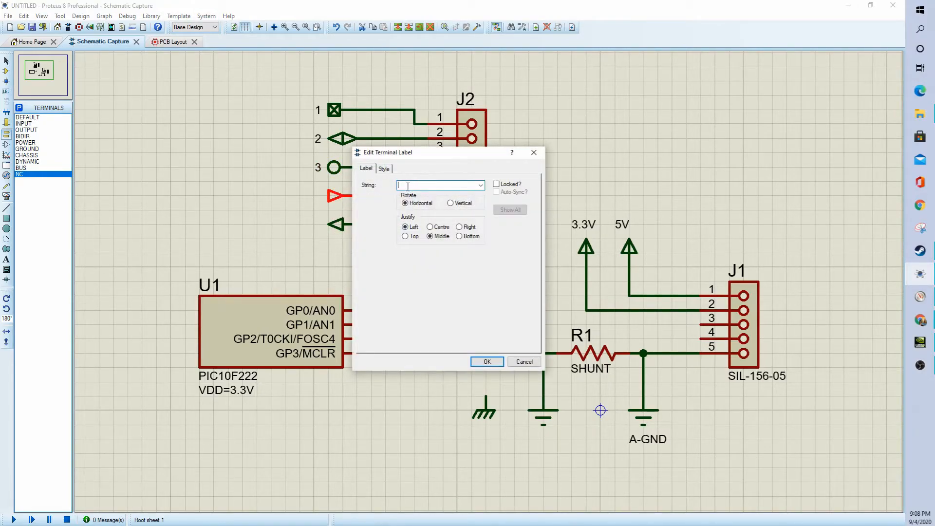
pyautogui.write('4')
pyautogui.click(487, 362)
# Label the output terminal 5, and check J2's connections in the PCB layout.
pyautogui.click(341, 224)
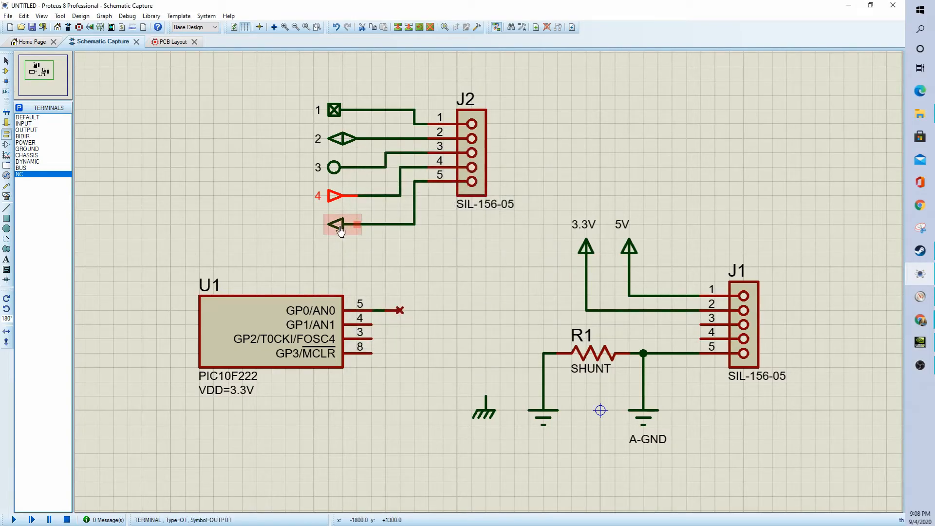
pyautogui.click(341, 224)
pyautogui.write('5')
pyautogui.click(486, 361)
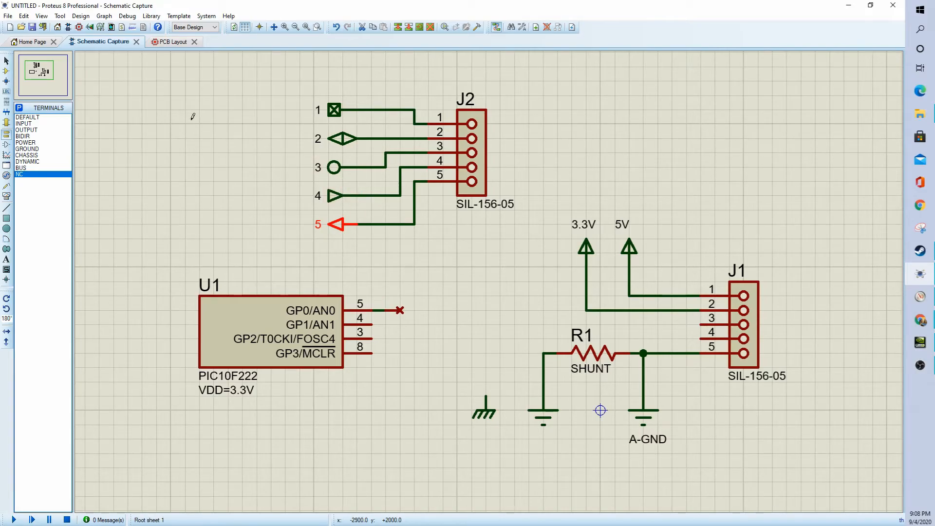
pyautogui.click(166, 43)
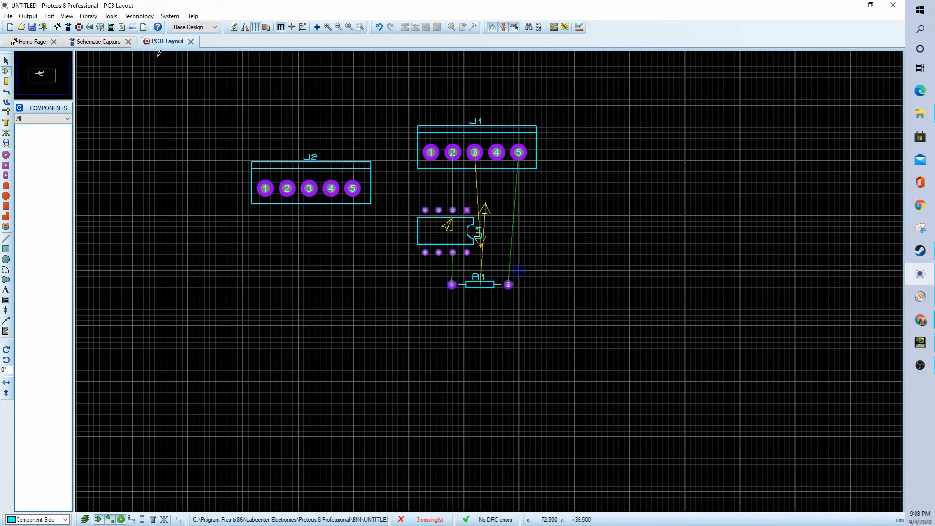
pyautogui.click(100, 42)
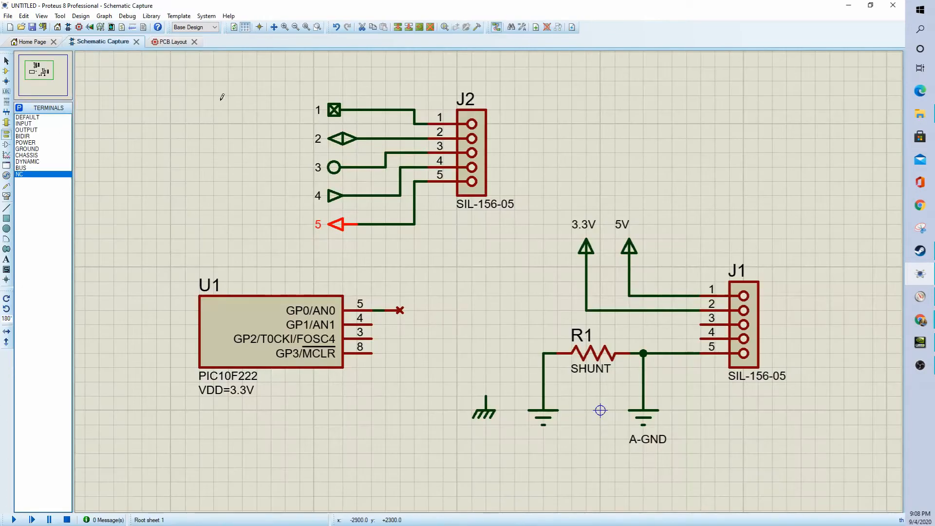
# Relabel the bidirectional and default terminals on J2 pins 2 and 3 as 1.
pyautogui.doubleClick(319, 140)
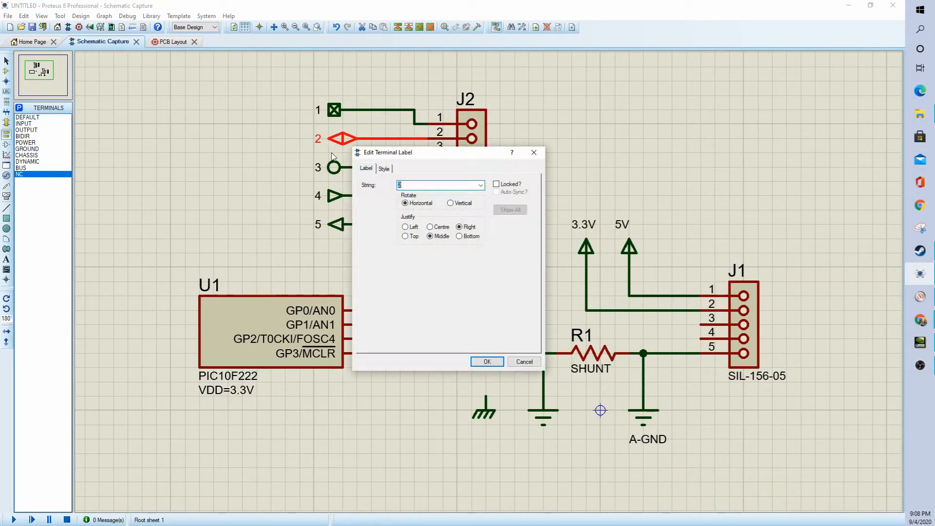
pyautogui.click(481, 185)
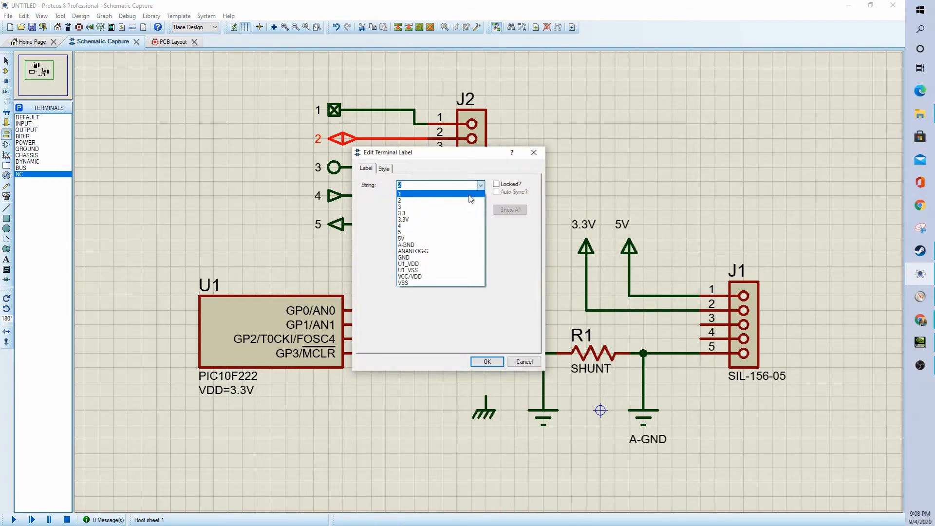
pyautogui.click(470, 199)
pyautogui.click(483, 363)
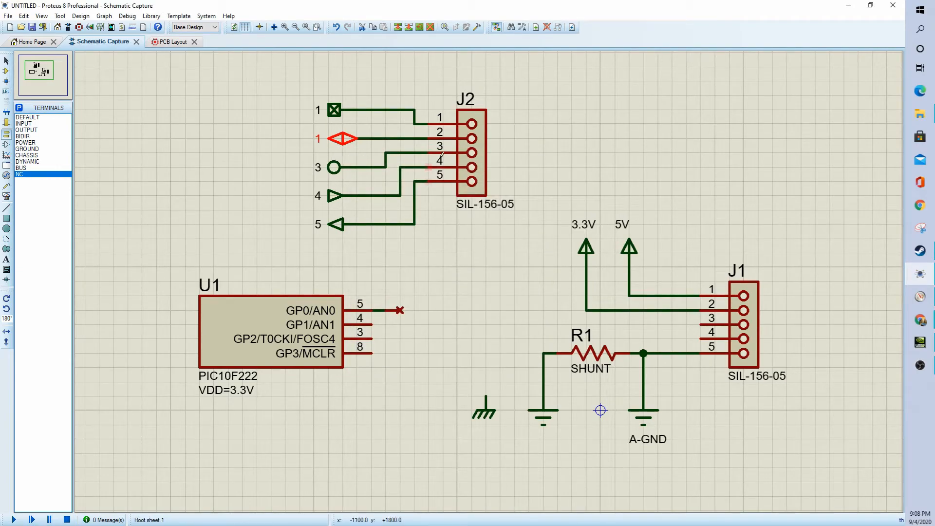
pyautogui.doubleClick(319, 167)
pyautogui.click(480, 362)
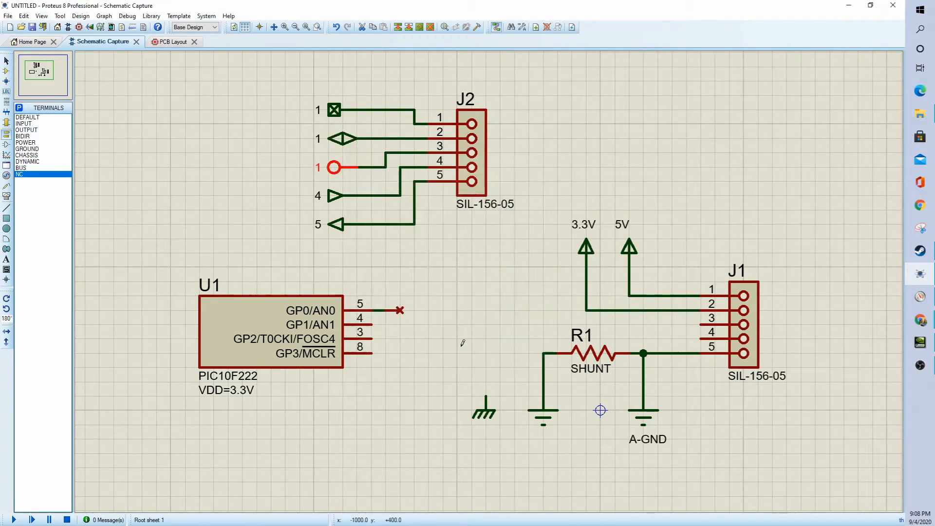
# Relabel the input and output terminals on J2 pins 4 and 5 as 1.
pyautogui.doubleClick(319, 196)
pyautogui.click(481, 185)
pyautogui.click(465, 195)
pyautogui.click(482, 362)
pyautogui.doubleClick(319, 224)
pyautogui.click(481, 186)
pyautogui.click(449, 195)
pyautogui.click(482, 362)
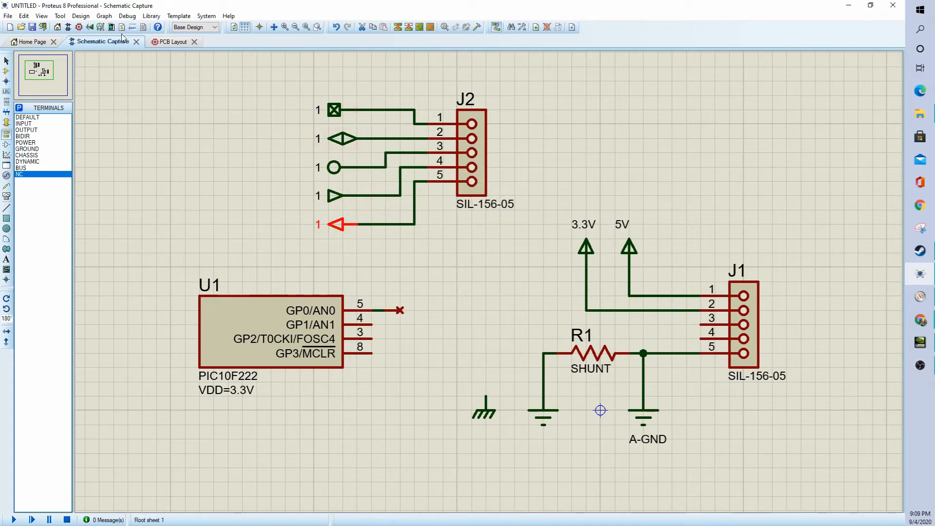
# In the PCB layout, try routing a default bottom-copper trace from J2 pad 1 to pad 2.
pyautogui.click(164, 44)
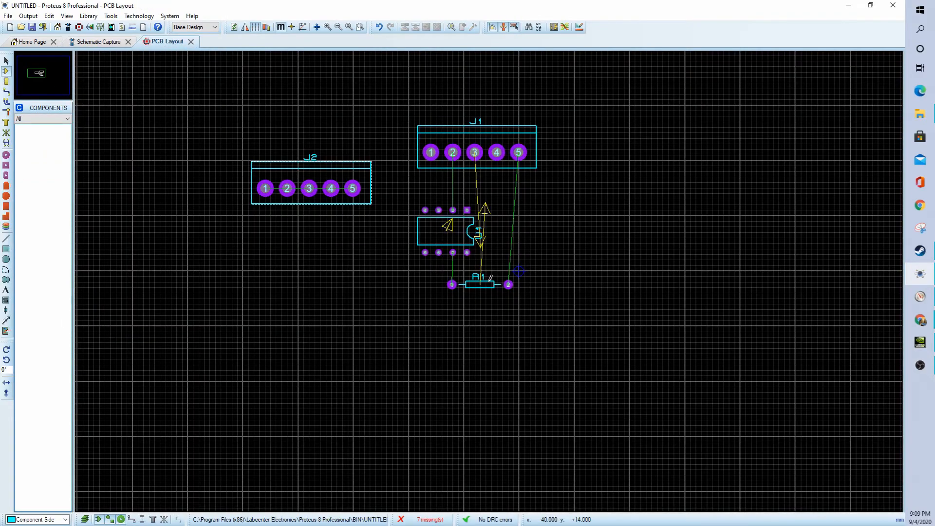
pyautogui.scroll(1, 298, 191)
pyautogui.click(6, 91)
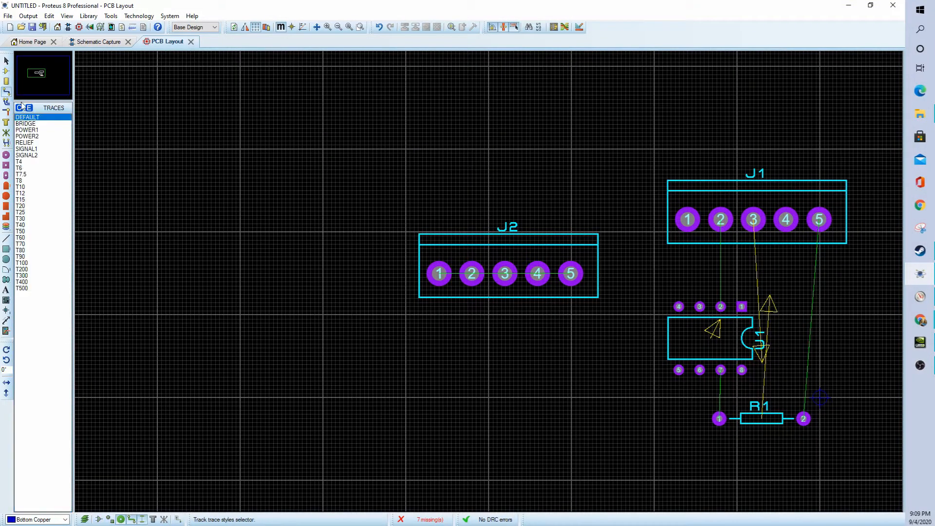
pyautogui.click(440, 273)
pyautogui.click(473, 273)
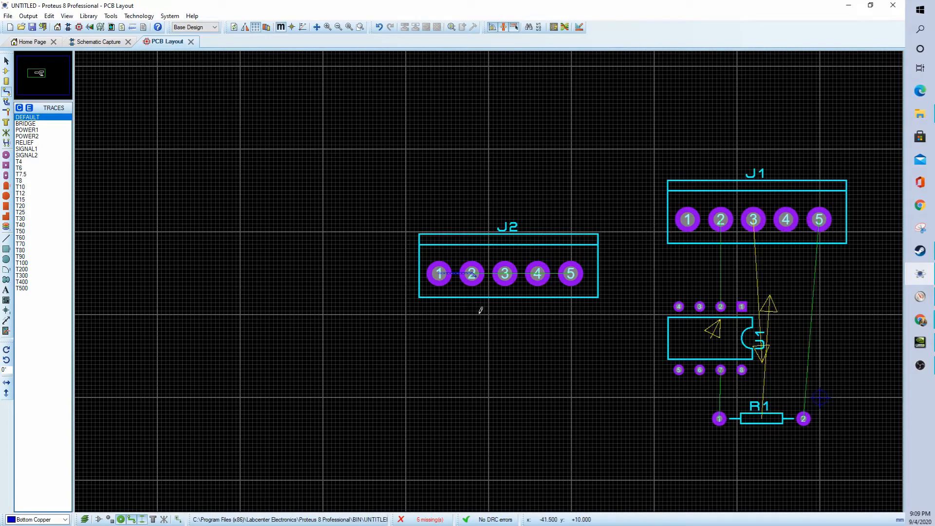
# Remove the trace between J2 pads 1 and 2.
pyautogui.rightClick(486, 282)
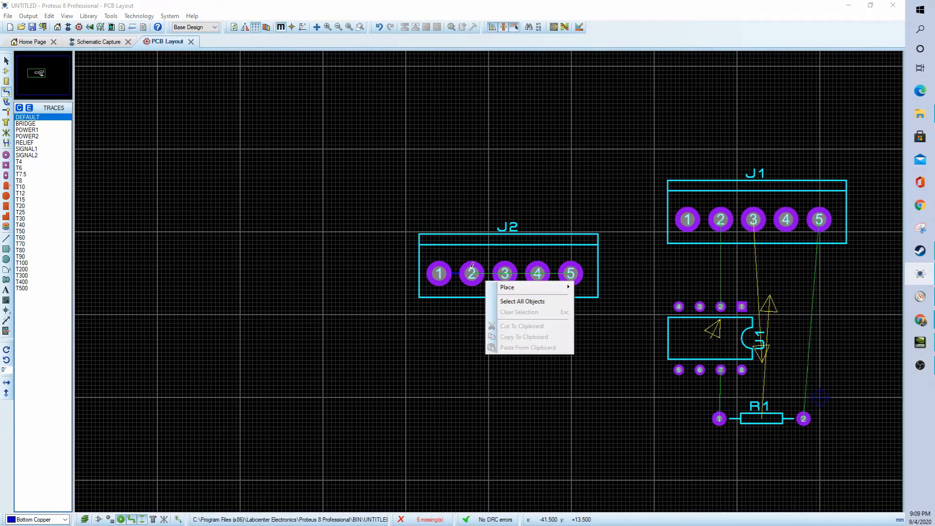
pyautogui.click(444, 239)
pyautogui.rightClick(456, 273)
pyautogui.rightClick(456, 272)
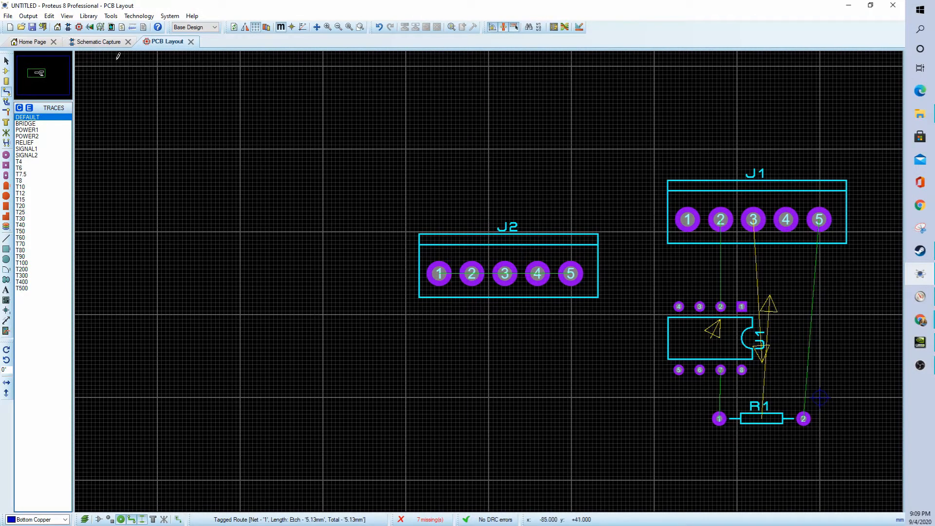
# In the schematic, copy J2's input and output terminals to positions beside J1 pins 3 and 4.
pyautogui.click(96, 43)
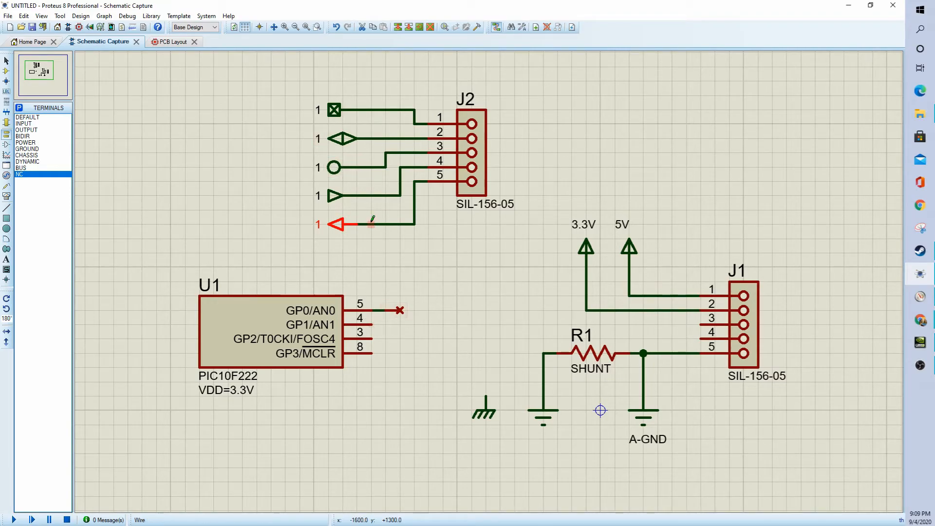
pyautogui.click(340, 197)
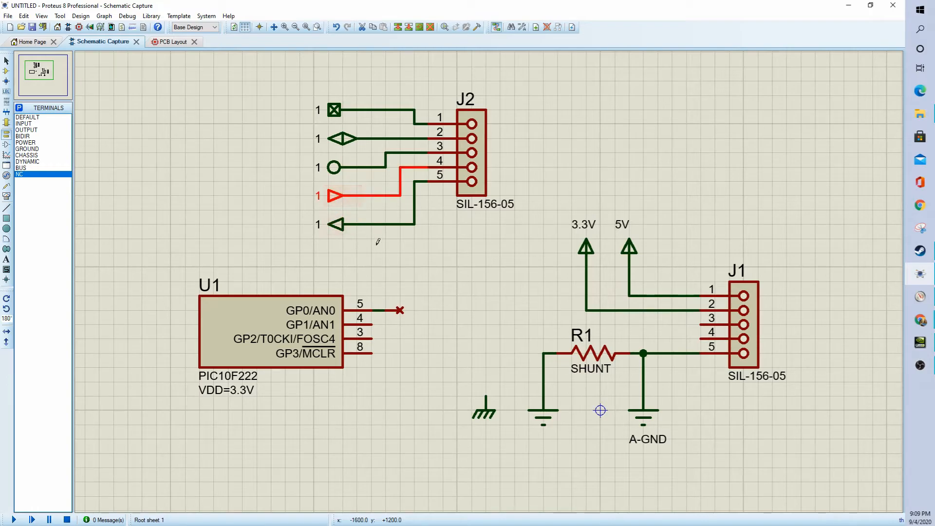
pyautogui.click(398, 26)
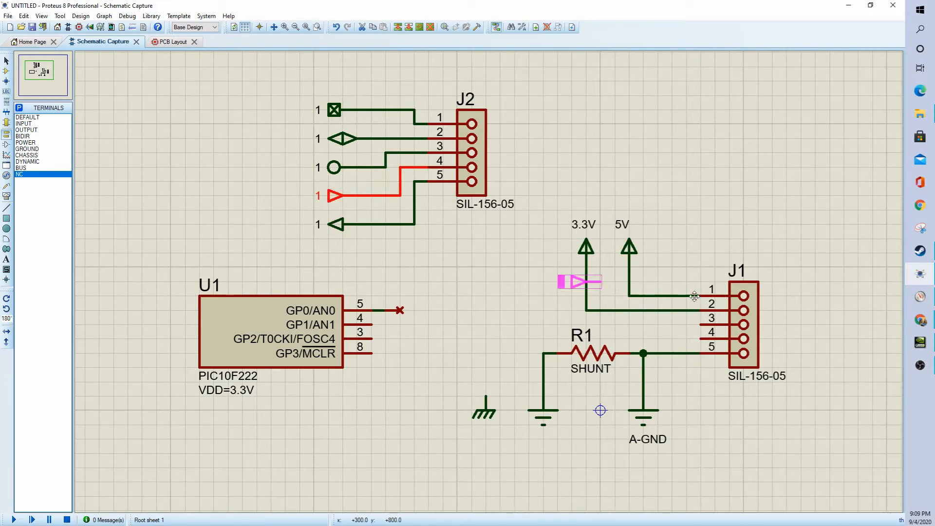
pyautogui.click(700, 339)
pyautogui.click(343, 224)
pyautogui.click(398, 27)
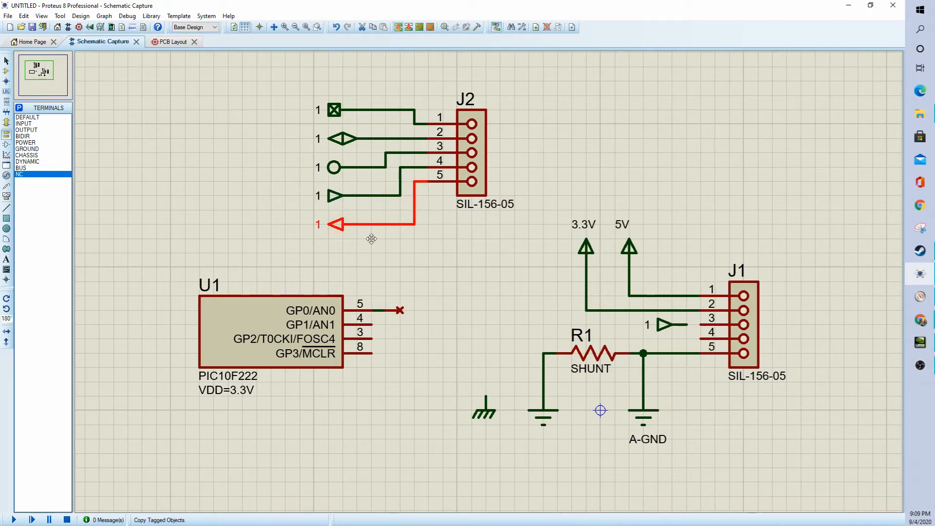
pyautogui.click(700, 355)
# Label the output terminal beside J1 as 2, and wire the copied terminals to J1 pins 3 and 4.
pyautogui.doubleClick(666, 339)
pyautogui.write('2')
pyautogui.press('Return')
pyautogui.click(687, 325)
pyautogui.click(700, 325)
pyautogui.click(701, 339)
pyautogui.moveTo(687, 353); pyautogui.dragTo(643, 311)
pyautogui.click(538, 280)
# Copy J2's output and input terminals to the area just right of U1.
pyautogui.click(337, 225)
pyautogui.click(398, 27)
pyautogui.click(457, 354)
pyautogui.click(336, 196)
pyautogui.click(398, 27)
pyautogui.click(457, 372)
# Label the copied input terminal beside U1 as 2.
pyautogui.doubleClick(405, 340)
pyautogui.write('2')
pyautogui.press('Return')
pyautogui.doubleClick(404, 353)
pyautogui.write('2')
pyautogui.press('Return')
# Rotate the two copied terminals 180° and attach the input to U1's GP1/AN1 pin and the output to its GP2 pin.
pyautogui.moveTo(458, 325); pyautogui.dragTo(406, 339)
pyautogui.press('KP_Subtract')
pyautogui.press('KP_Subtract')
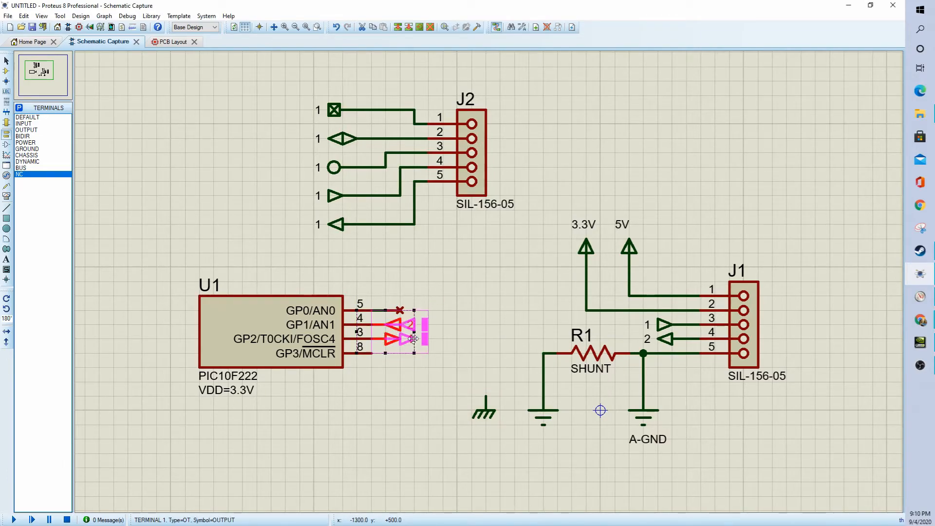
pyautogui.click(435, 374)
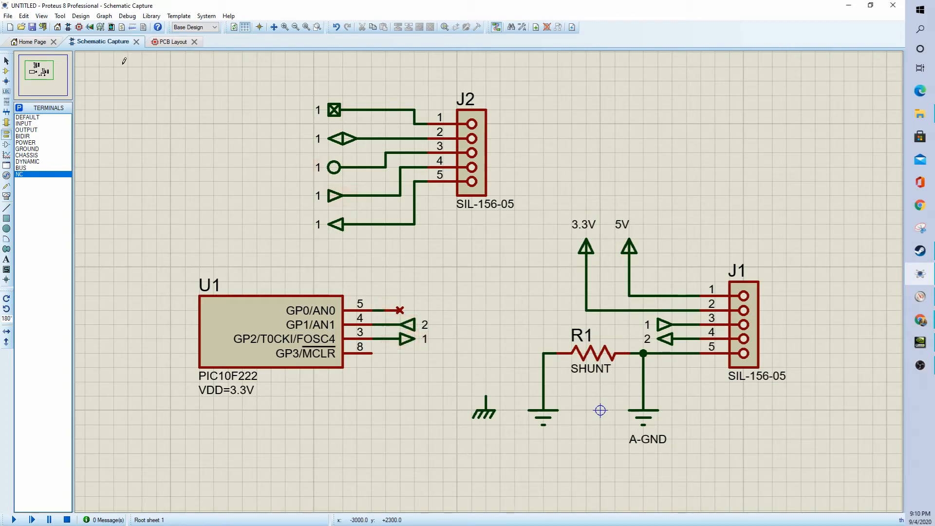
# In the PCB layout, route a default bottom-copper trace from J2 pad 5 to U1 pad 3.
pyautogui.click(177, 44)
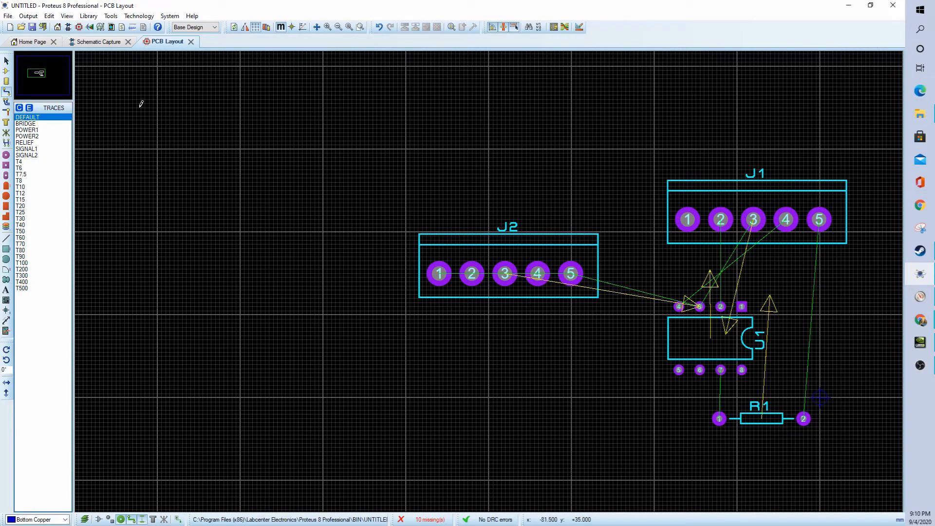
pyautogui.click(7, 93)
pyautogui.click(570, 273)
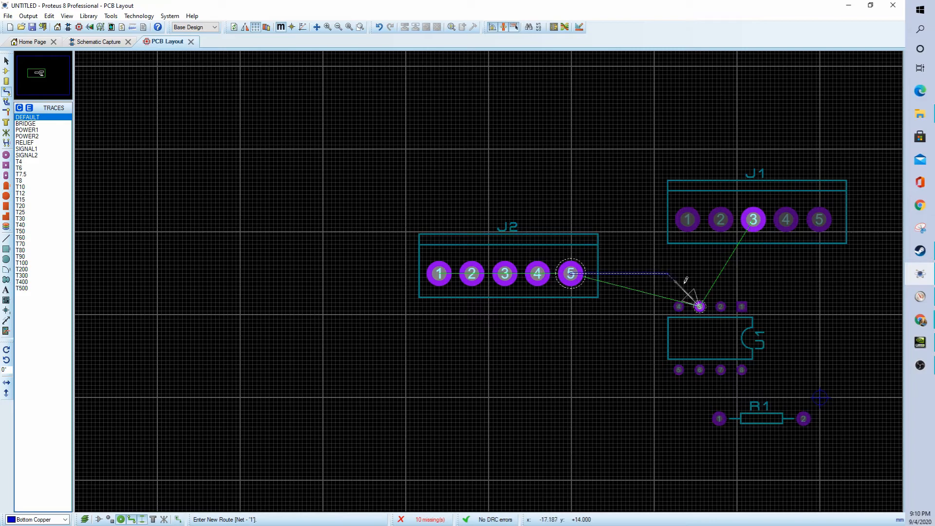
pyautogui.click(700, 305)
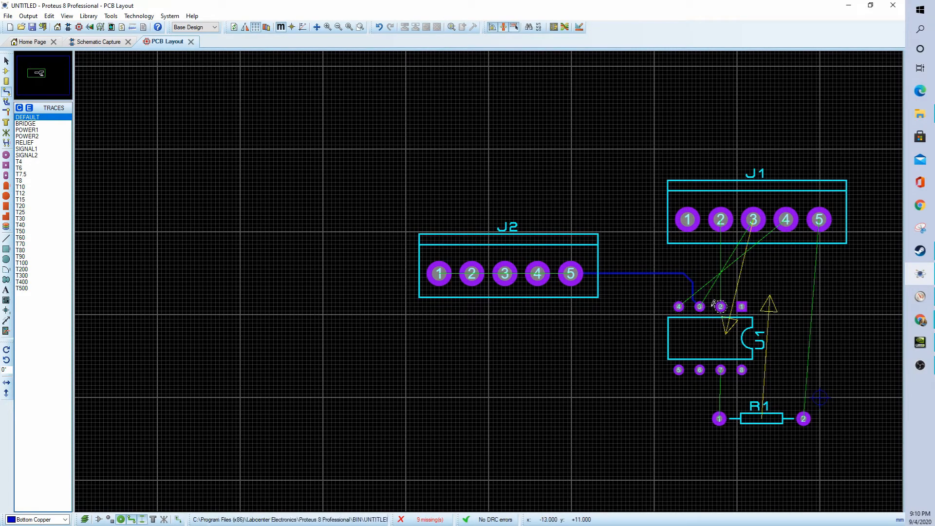
# Route U1 pad 3 to J1 pad 3 on bottom copper and U1 pad 2 to J1 pad 2 on top copper.
pyautogui.click(700, 306)
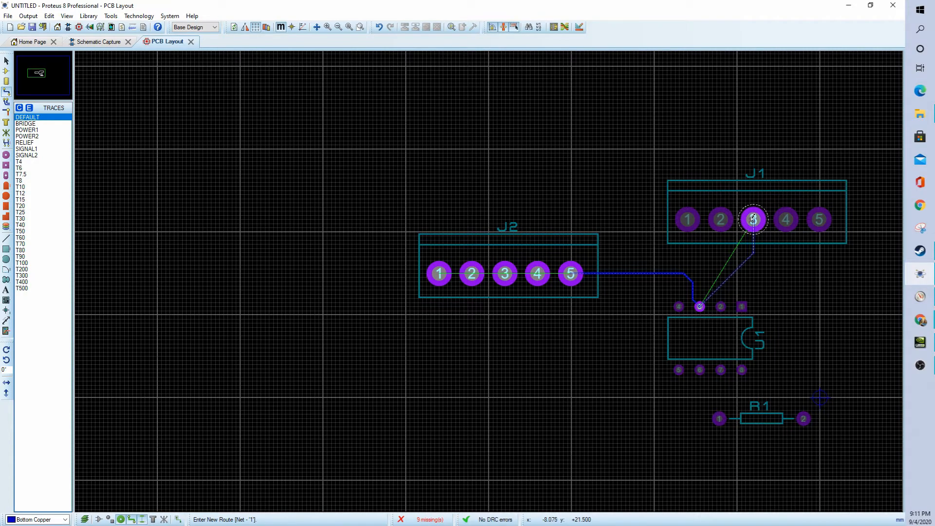
pyautogui.click(753, 219)
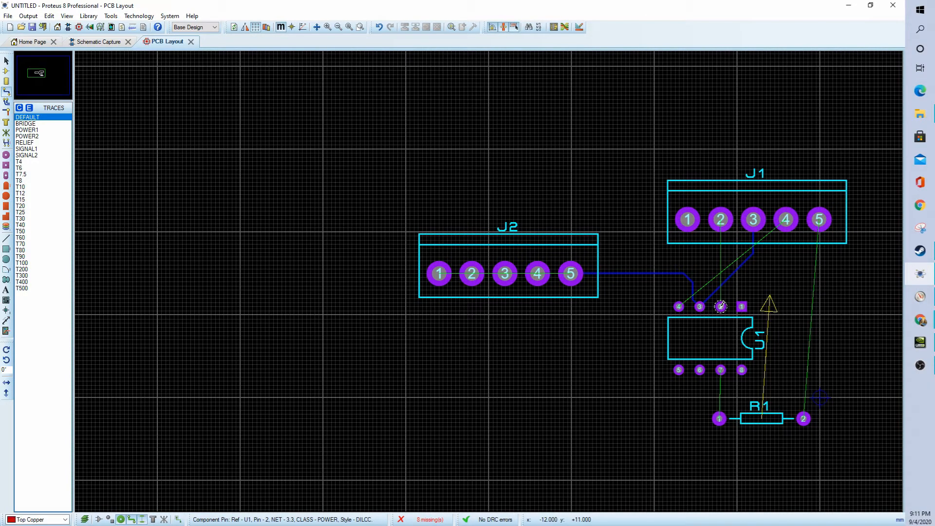
pyautogui.click(721, 306)
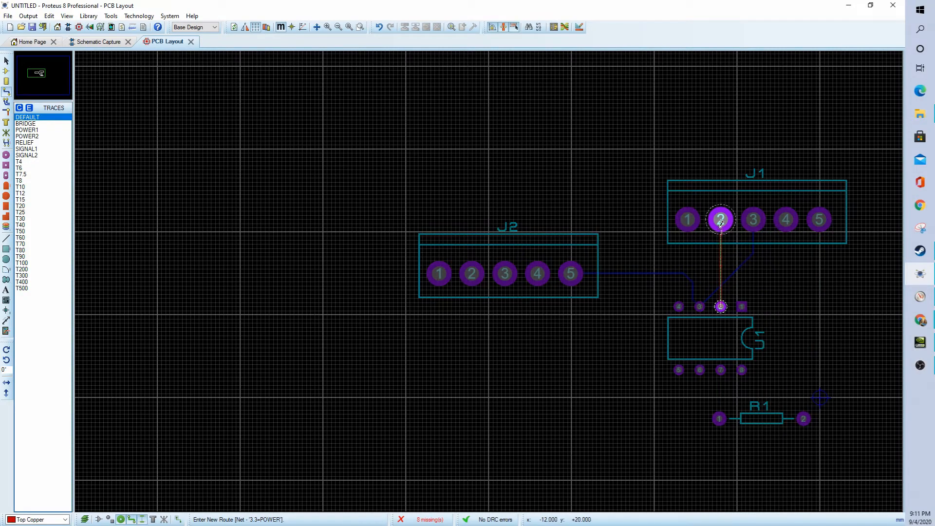
pyautogui.click(721, 216)
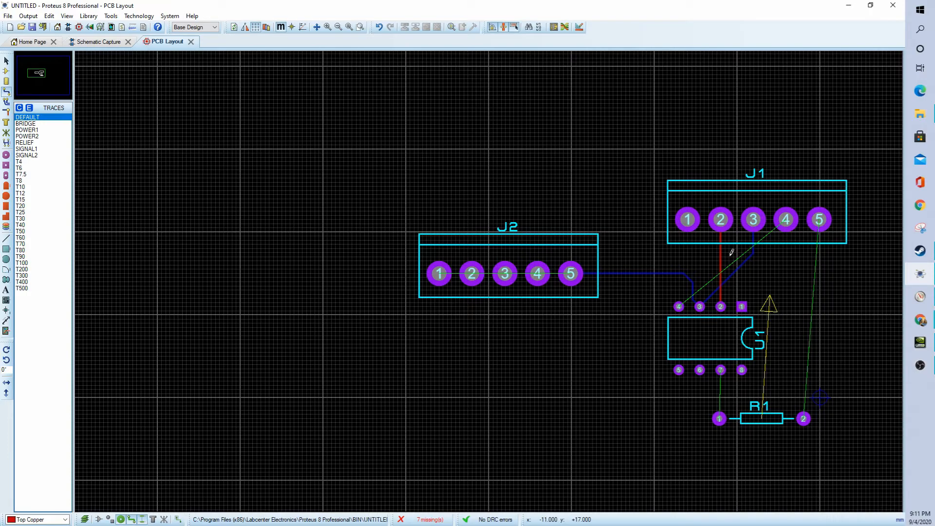
# Return to the schematic, fit the whole sheet in view, and add a new root sheet to the design.
pyautogui.click(105, 42)
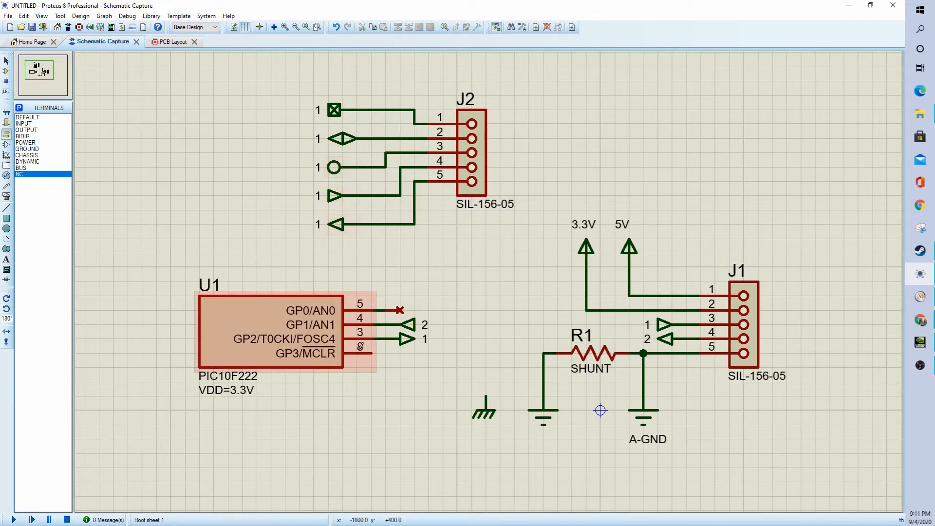
pyautogui.press('F8')
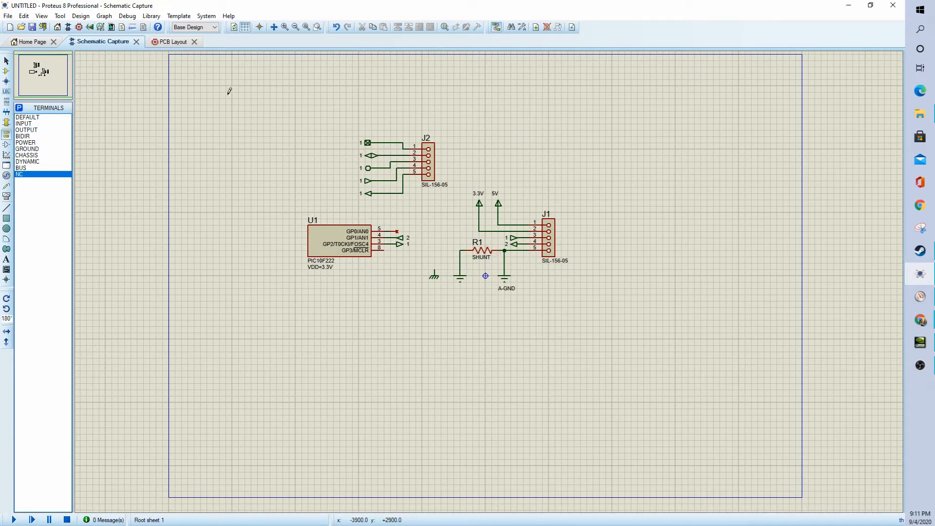
pyautogui.click(82, 17)
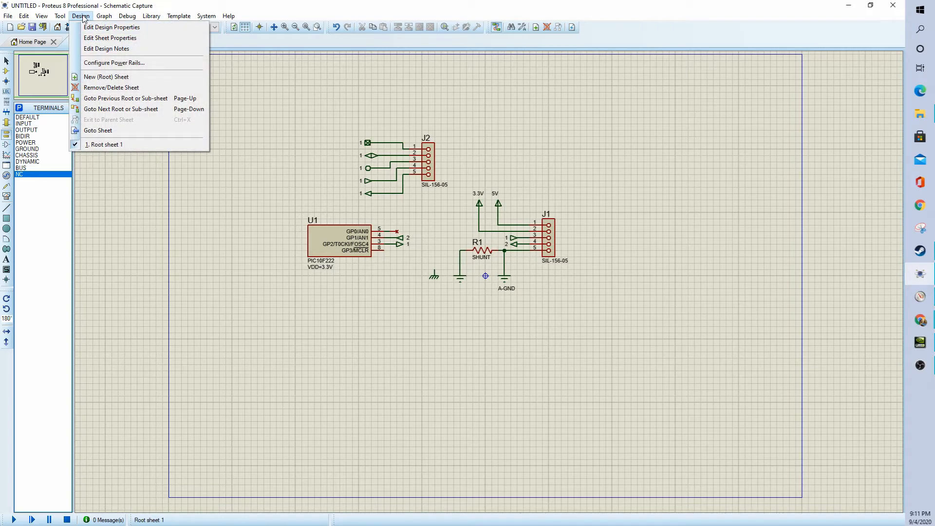
pyautogui.click(103, 78)
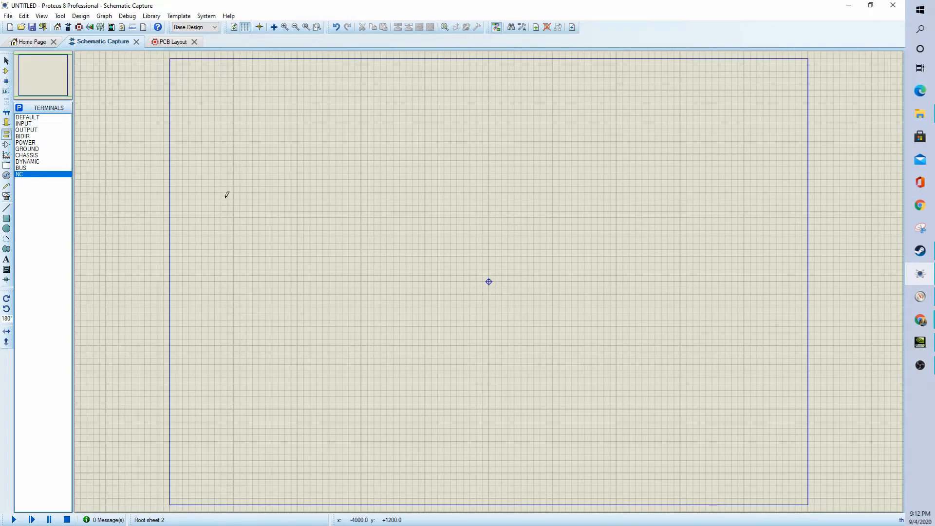
# Switch back and forth between root sheets 1 and 2, finishing on root sheet 1.
pyautogui.click(80, 16)
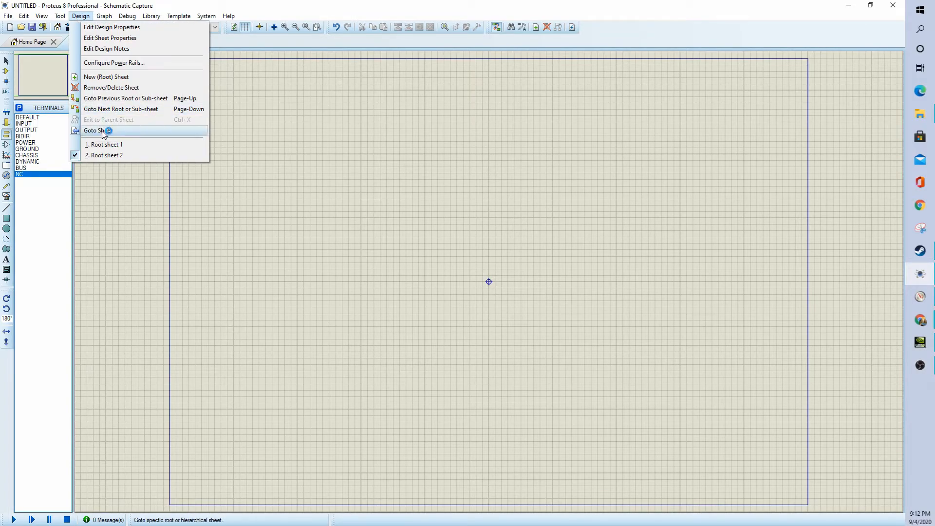
pyautogui.click(103, 144)
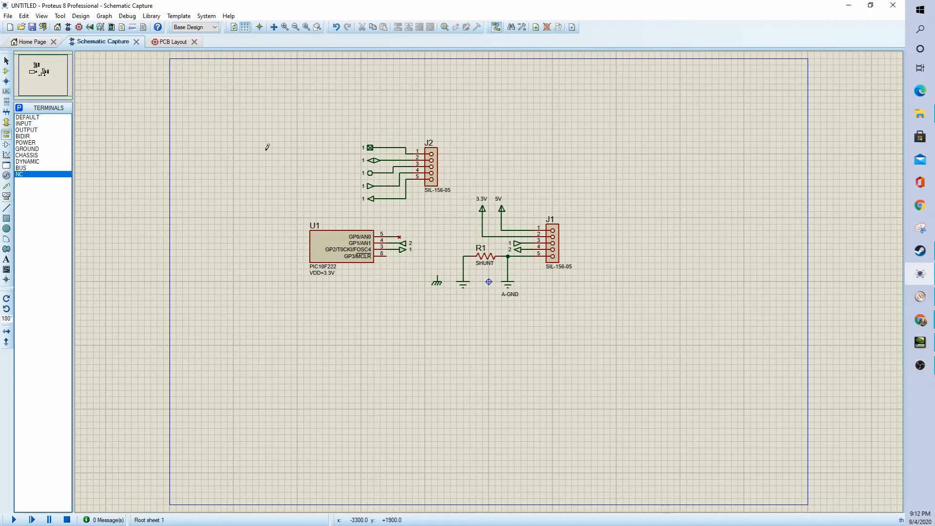
pyautogui.click(81, 15)
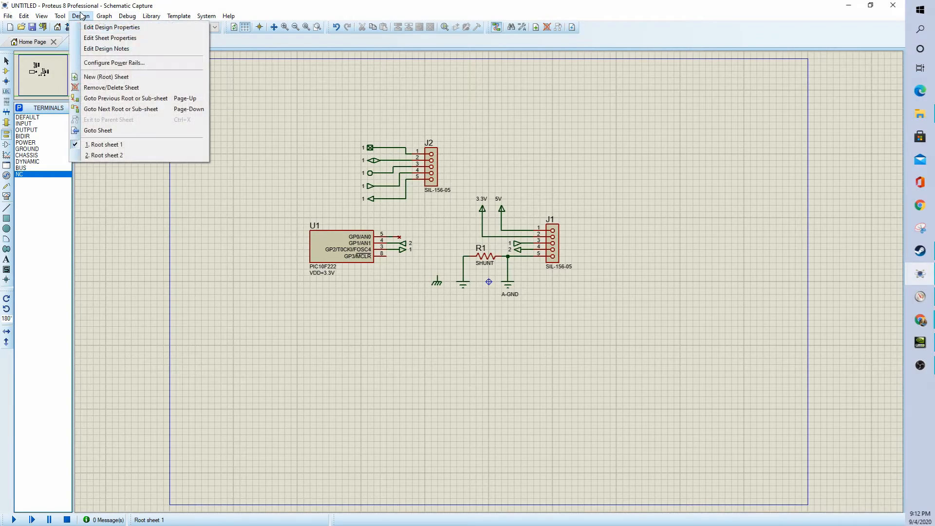
pyautogui.click(119, 154)
pyautogui.rightClick(260, 173)
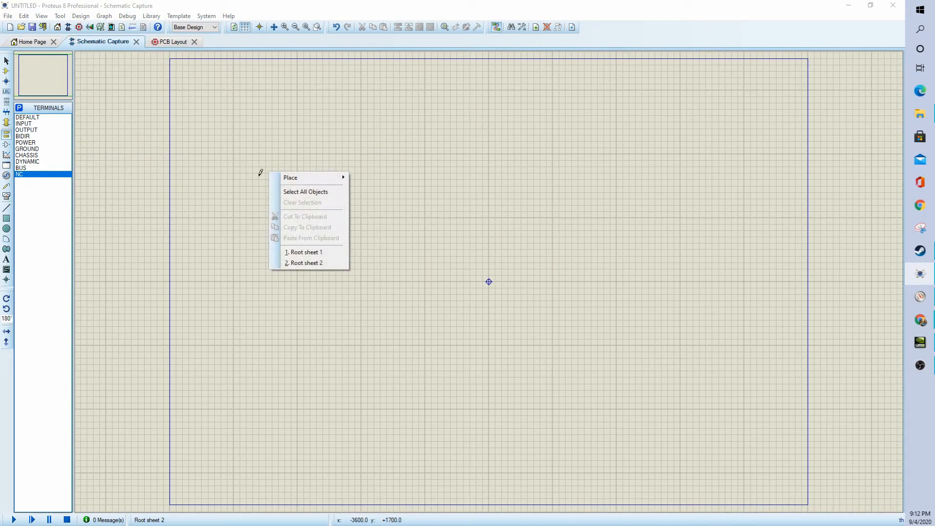
pyautogui.click(294, 250)
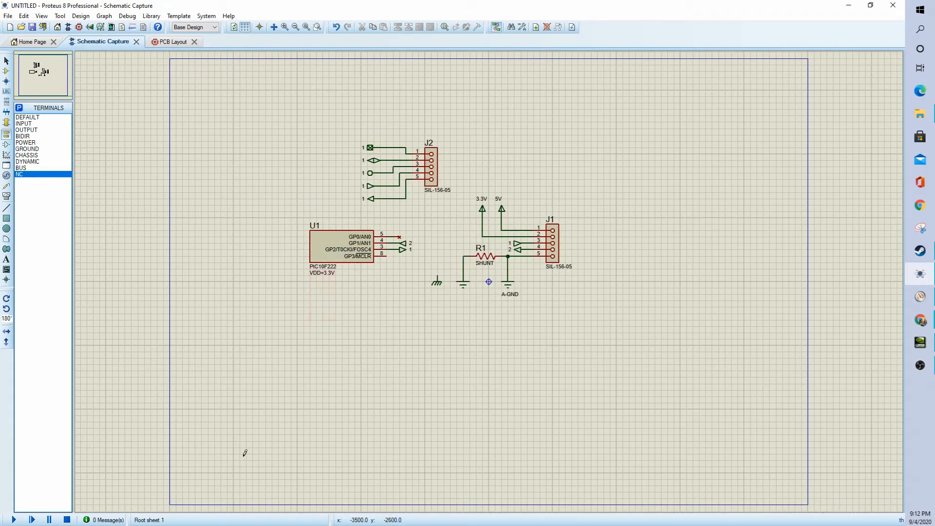
# Set the title of root sheet 1 to Main in its sheet properties.
pyautogui.click(80, 16)
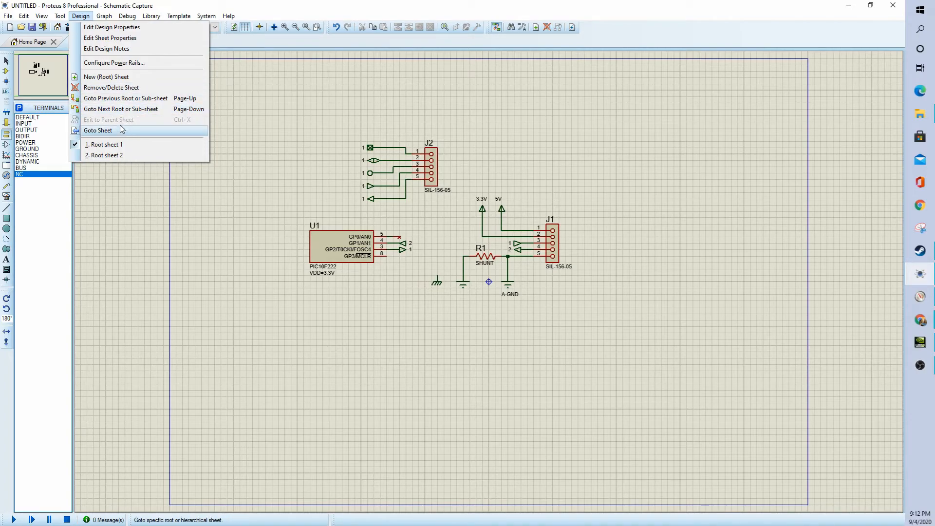
pyautogui.click(128, 39)
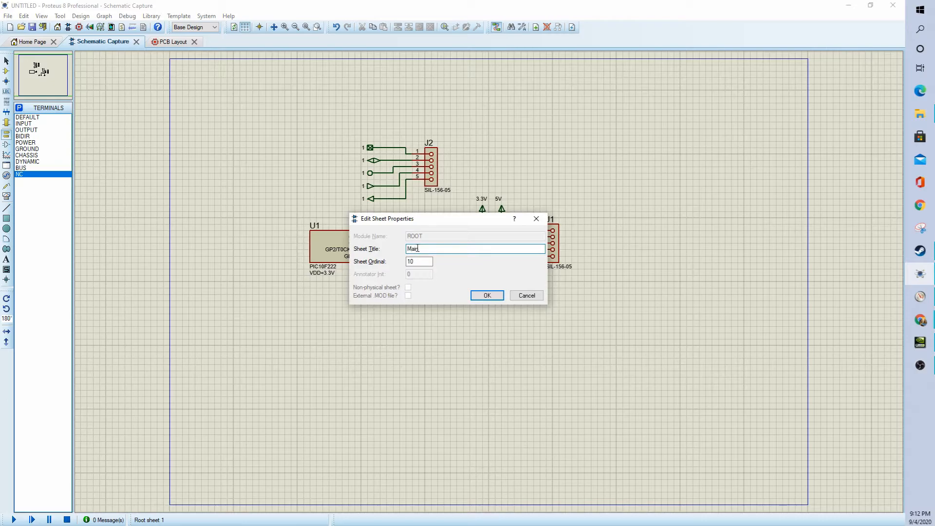
pyautogui.press('Return')
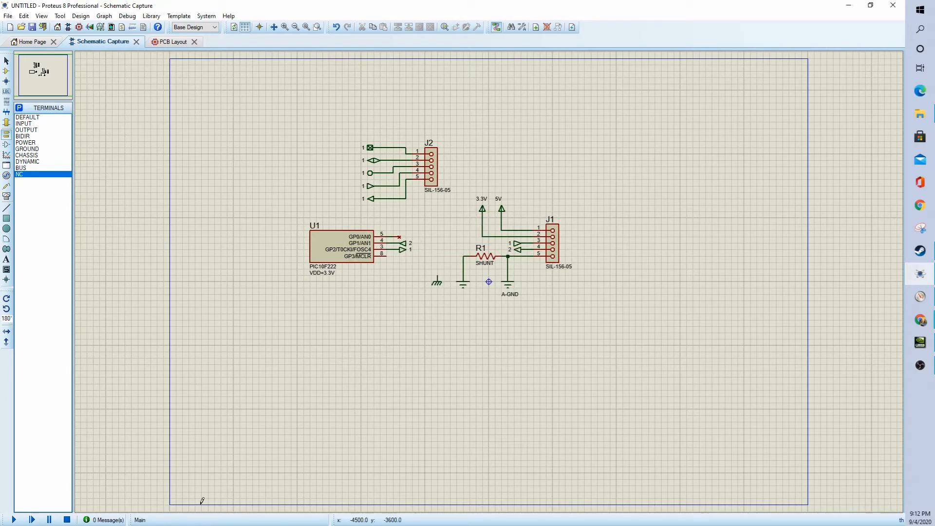
# Switch to root sheet 2 and set its sheet title to Second.
pyautogui.rightClick(276, 360)
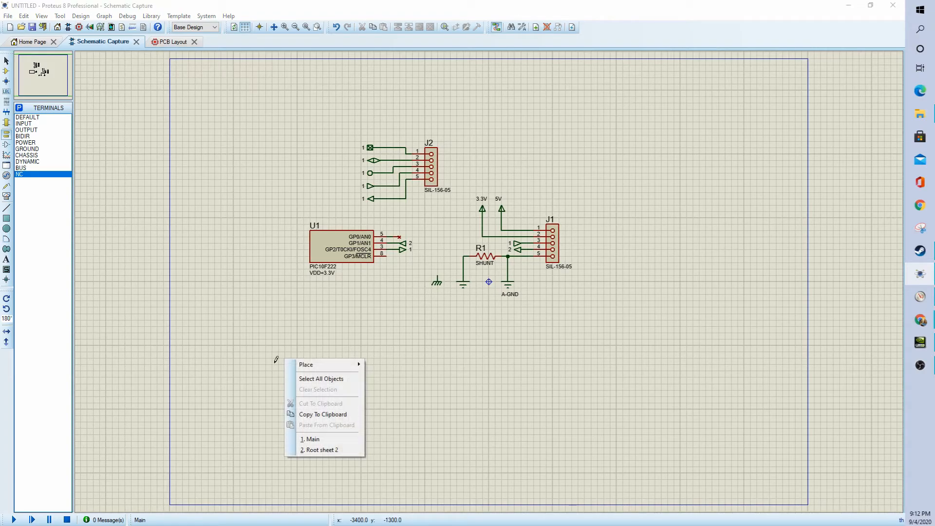
pyautogui.click(319, 451)
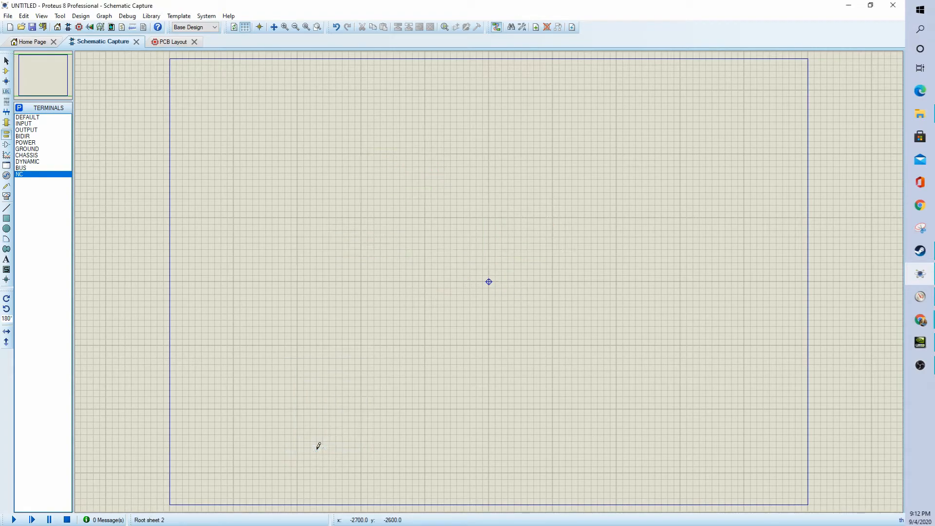
pyautogui.click(80, 16)
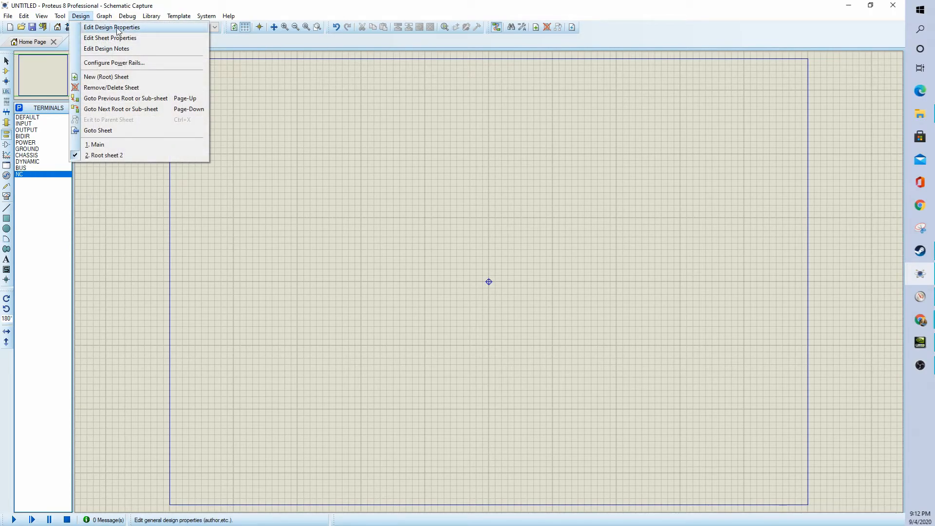
pyautogui.click(143, 38)
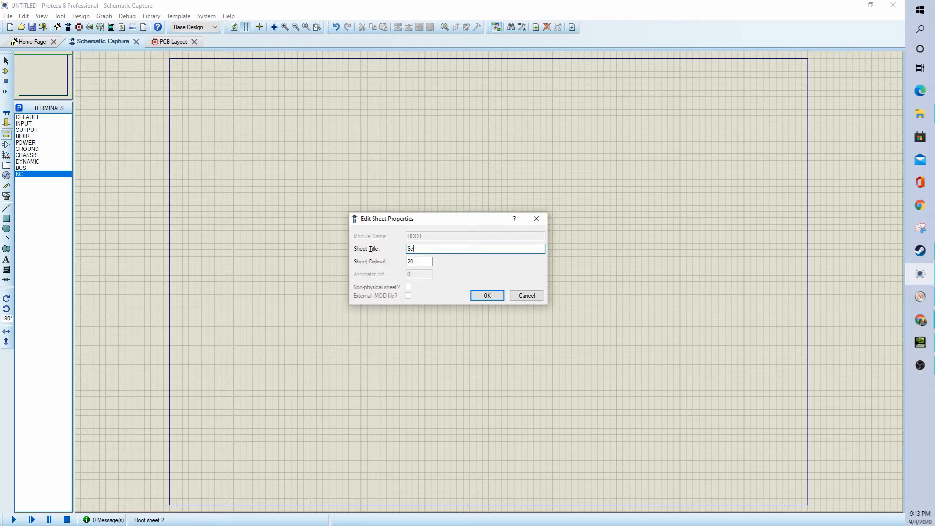
pyautogui.write('Second')
pyautogui.press('Return')
# Place a SIL-156-05 connector near the centre of the Second sheet.
pyautogui.rightClick(271, 120)
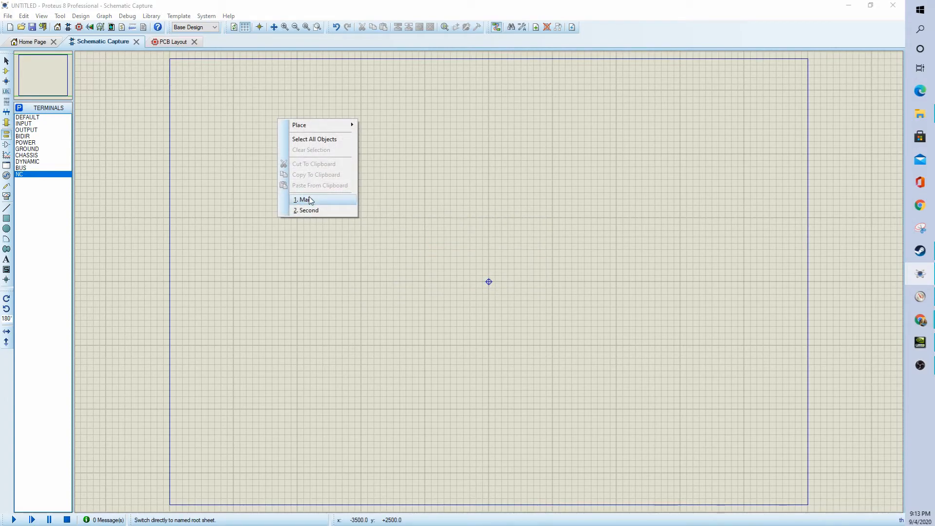
pyautogui.click(309, 210)
pyautogui.click(6, 70)
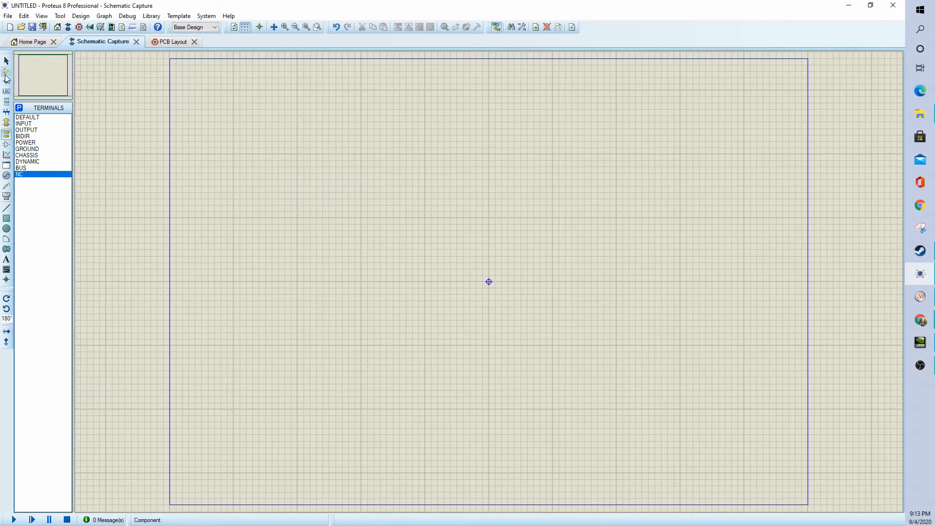
pyautogui.click(34, 130)
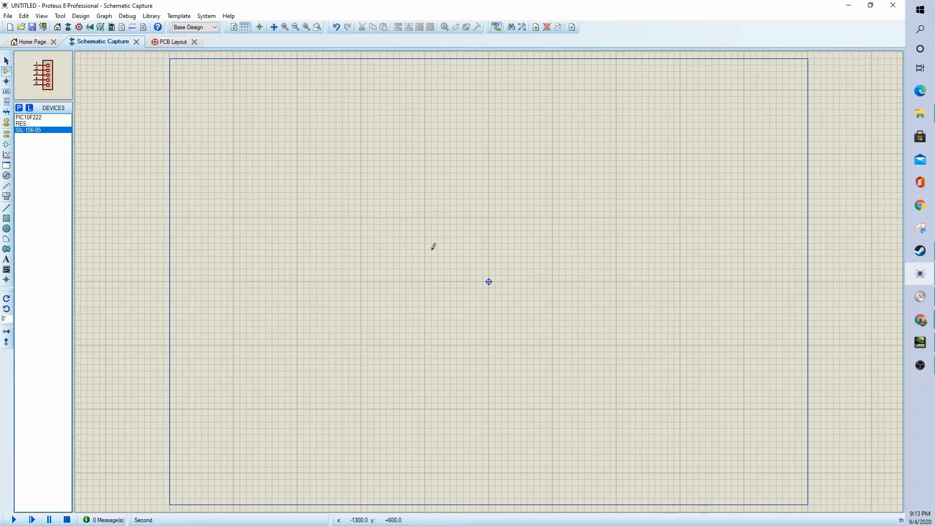
pyautogui.click(465, 241)
pyautogui.click(501, 236)
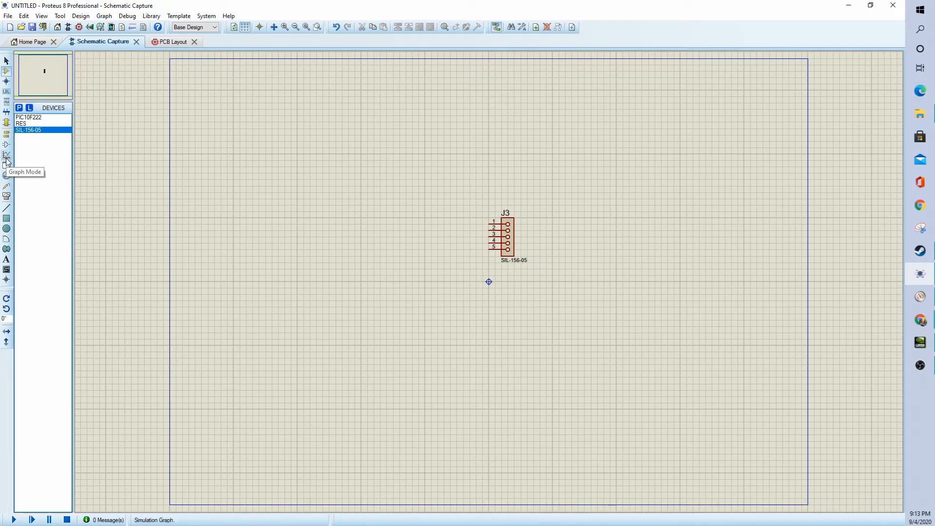
# Place a DEFAULT terminal on each of J3's five pins and move the connector one grid step away from the terminals.
pyautogui.click(6, 134)
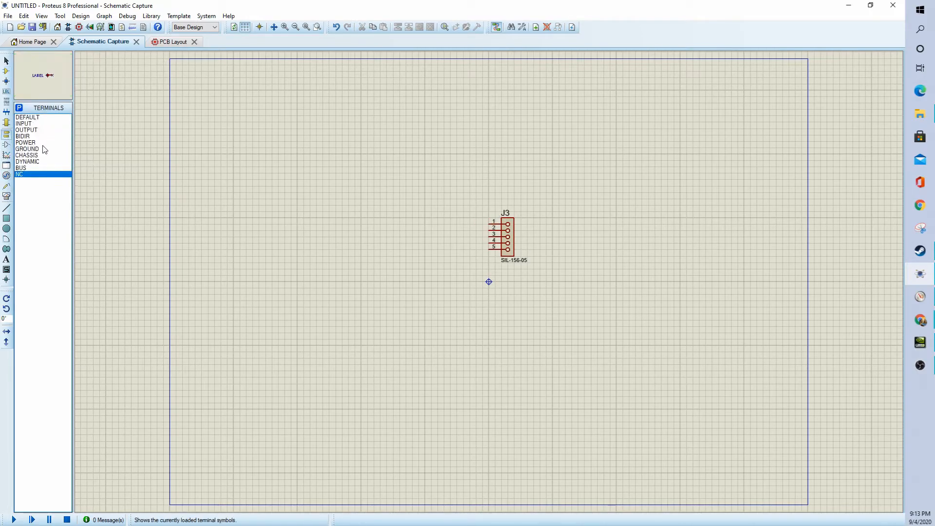
pyautogui.click(31, 118)
pyautogui.click(487, 220)
pyautogui.click(482, 224)
pyautogui.click(482, 231)
pyautogui.scroll(3, 482, 230)
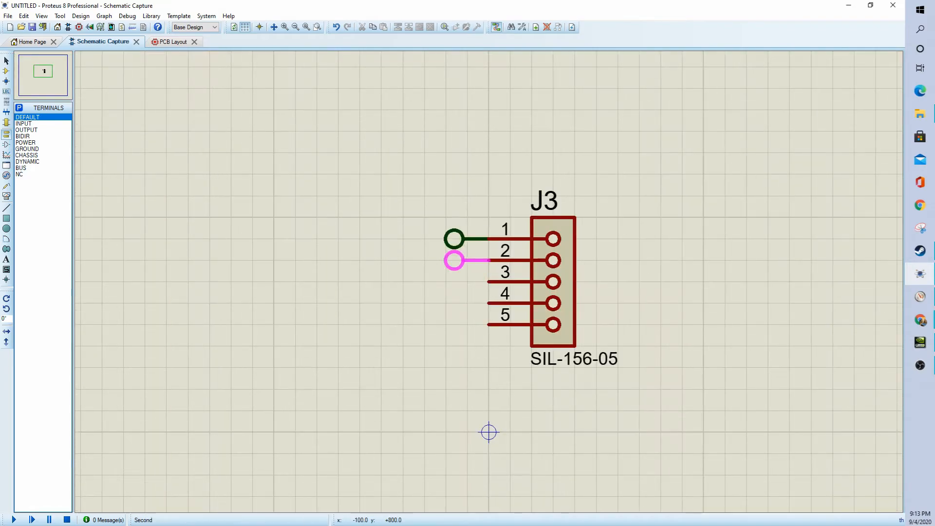
pyautogui.click(467, 261)
pyautogui.doubleClick(467, 282)
pyautogui.doubleClick(467, 303)
pyautogui.doubleClick(467, 324)
pyautogui.moveTo(573, 307); pyautogui.dragTo(595, 307)
pyautogui.click(625, 321)
# Label the terminals on J3 pins 1, 2 and 3 as 3.3V, GND and 5V using existing net names.
pyautogui.doubleClick(440, 239)
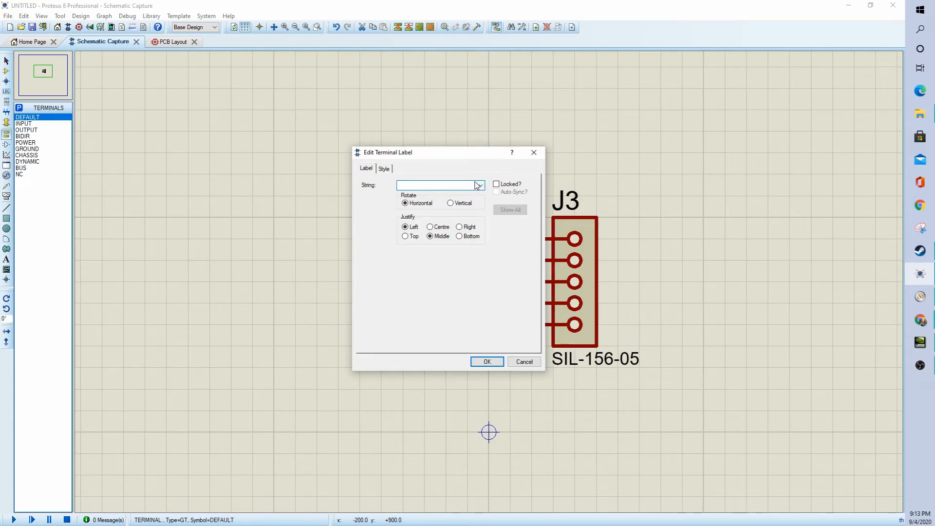
pyautogui.click(480, 186)
pyautogui.click(483, 211)
pyautogui.press('Return')
pyautogui.doubleClick(454, 260)
pyautogui.click(480, 185)
pyautogui.click(430, 238)
pyautogui.click(486, 361)
pyautogui.doubleClick(507, 284)
pyautogui.click(481, 186)
pyautogui.click(467, 221)
pyautogui.click(485, 362)
# Label the terminal on J3 pin 4 as VSS and the one on pin 5 as 1.
pyautogui.doubleClick(456, 303)
pyautogui.click(480, 186)
pyautogui.click(438, 266)
pyautogui.click(487, 362)
pyautogui.doubleClick(456, 324)
pyautogui.click(480, 185)
pyautogui.click(438, 209)
pyautogui.click(487, 362)
pyautogui.scroll(-3, 550, 355)
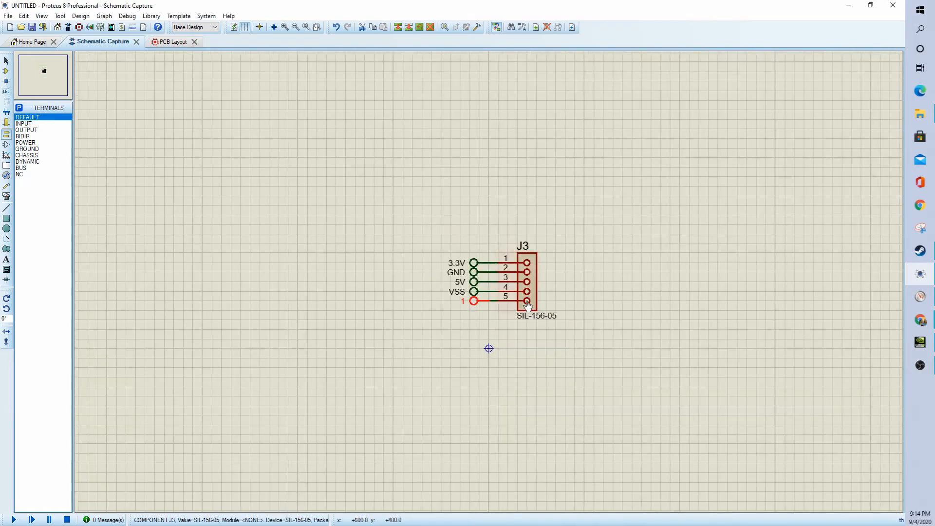
pyautogui.scroll(1, 586, 329)
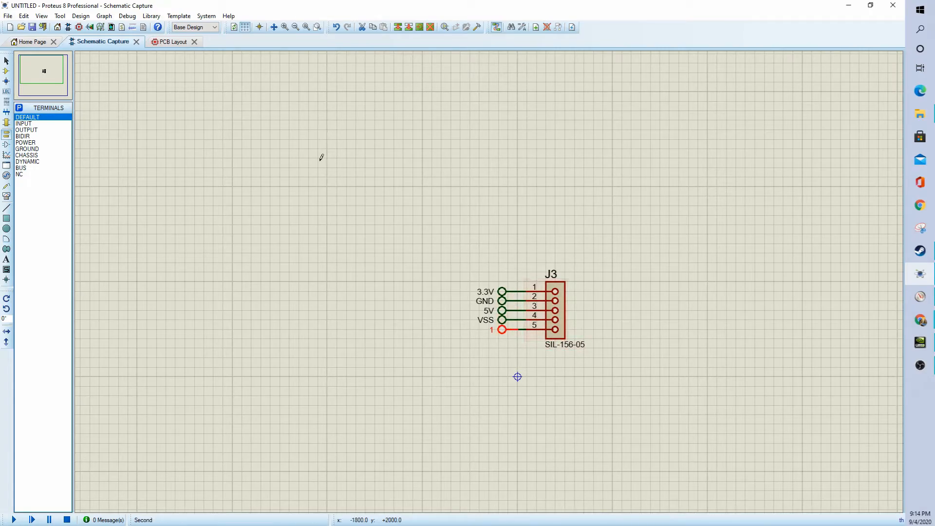
# Place the J3 connector on the PCB layout just above J1 and zoom in on its ratsnest connections.
pyautogui.click(177, 42)
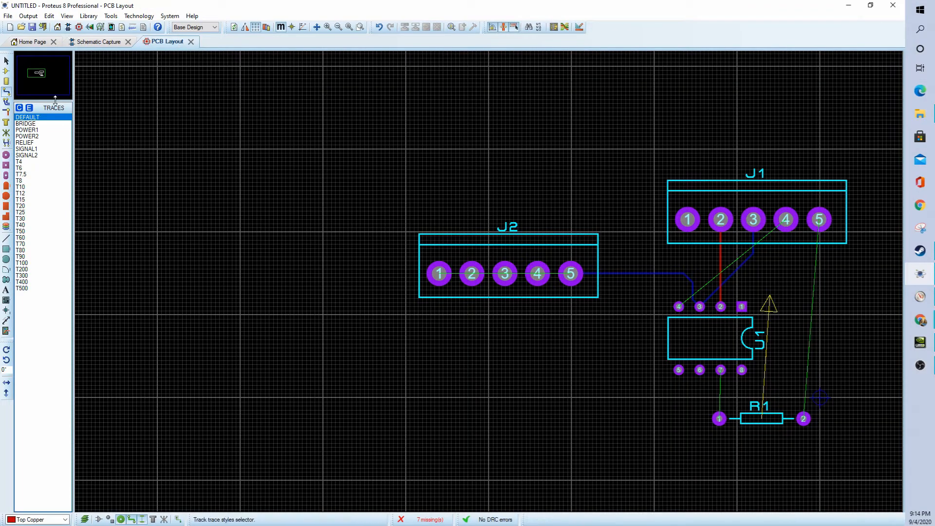
pyautogui.click(6, 71)
pyautogui.click(199, 172)
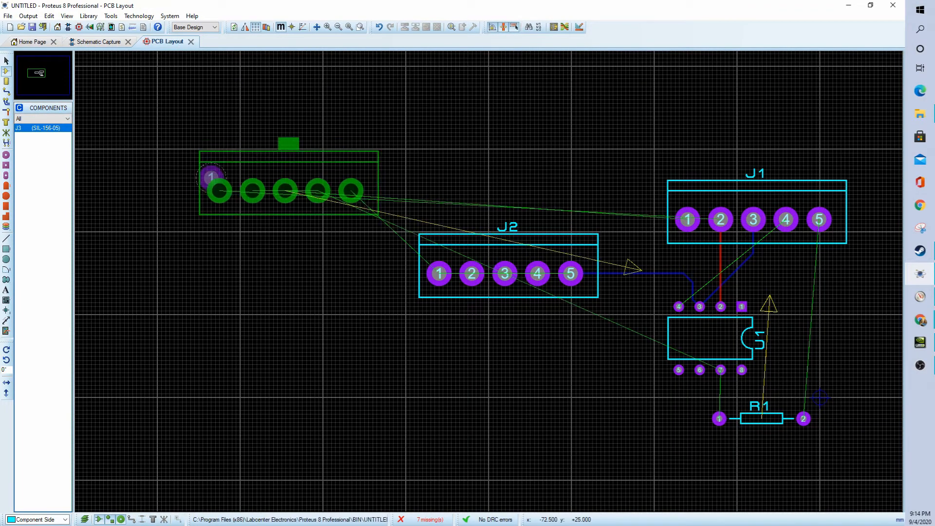
pyautogui.scroll(-1, 504, 427)
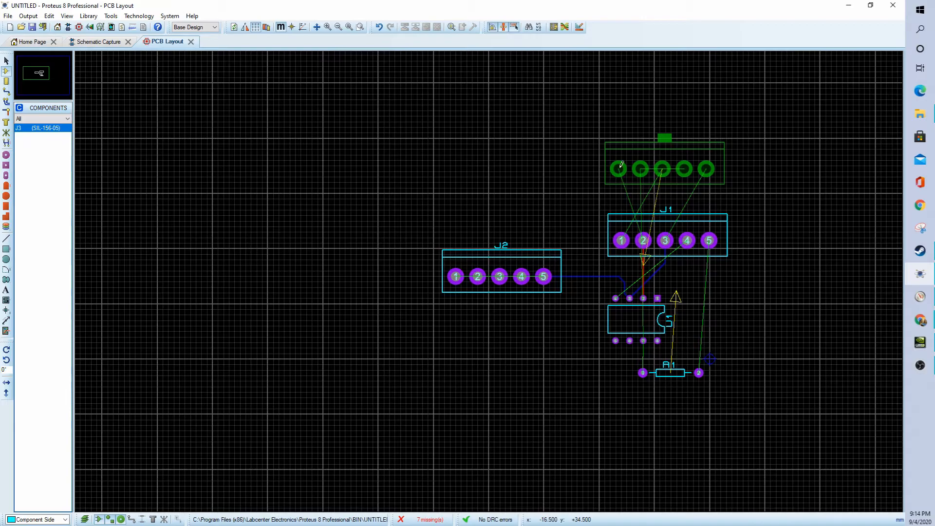
pyautogui.click(660, 173)
pyautogui.scroll(1, 660, 173)
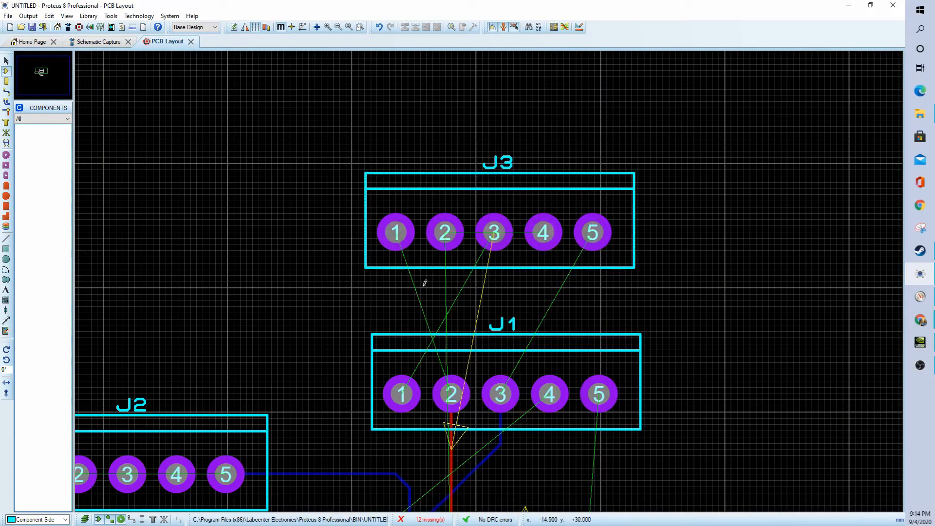
# Return to the schematic and switch from the Second sheet to the Main sheet.
pyautogui.click(103, 42)
pyautogui.scroll(-2, 374, 319)
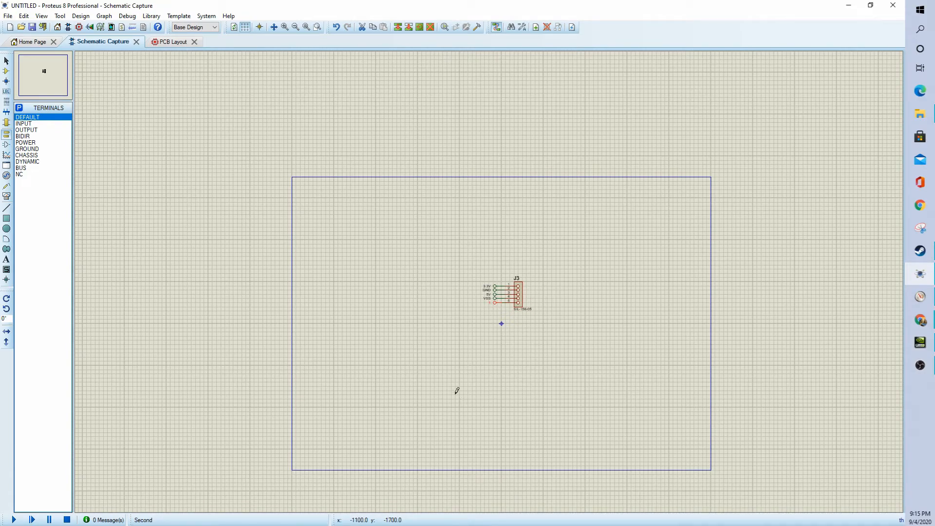
pyautogui.rightClick(360, 238)
pyautogui.click(389, 317)
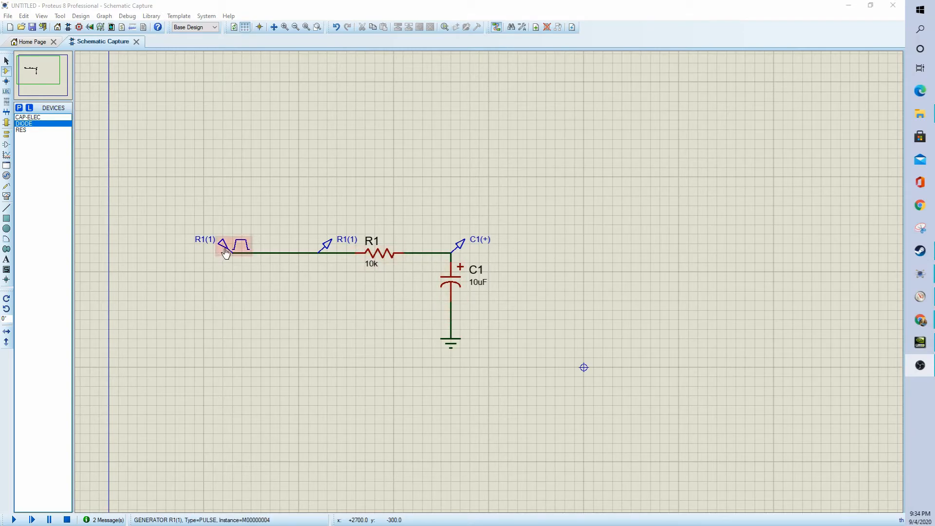
# Turn off Hide Properties for the pulse generator feeding R1 so its settings show on the schematic.
pyautogui.click(244, 249)
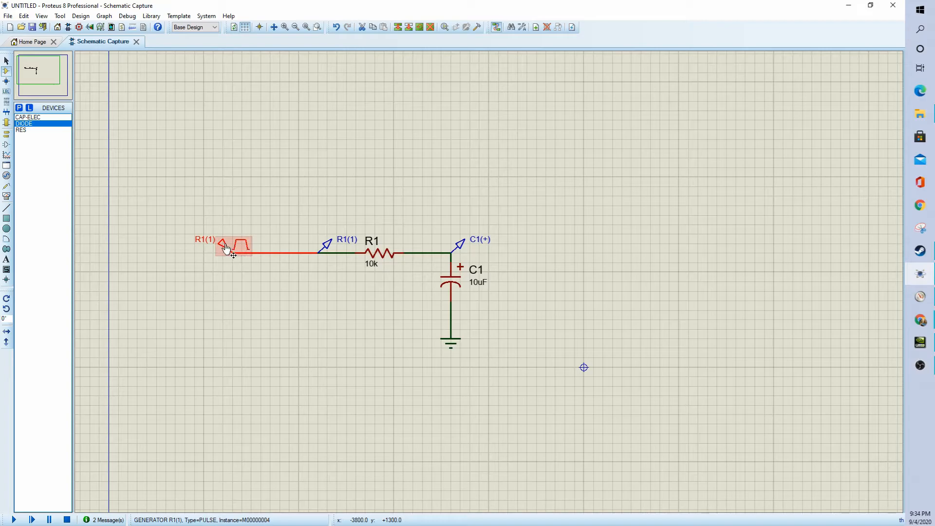
pyautogui.click(246, 250)
pyautogui.click(360, 369)
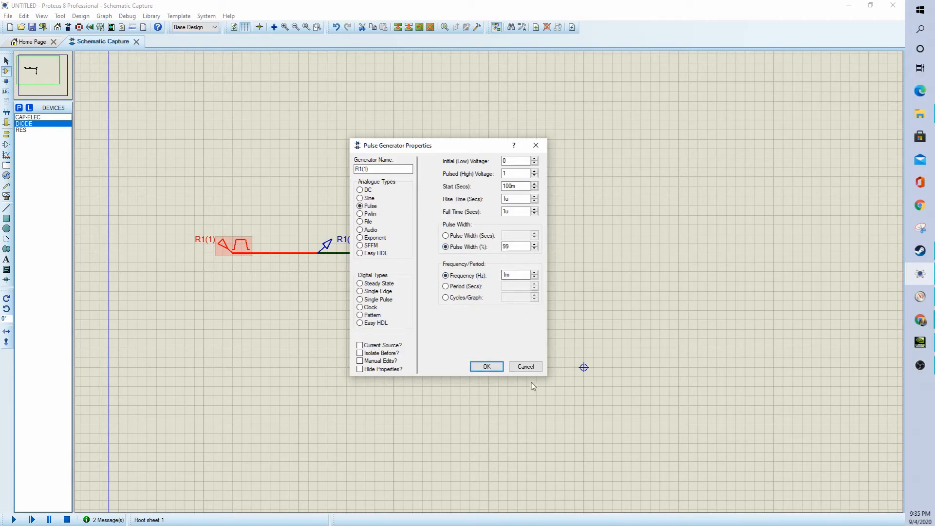
pyautogui.click(492, 369)
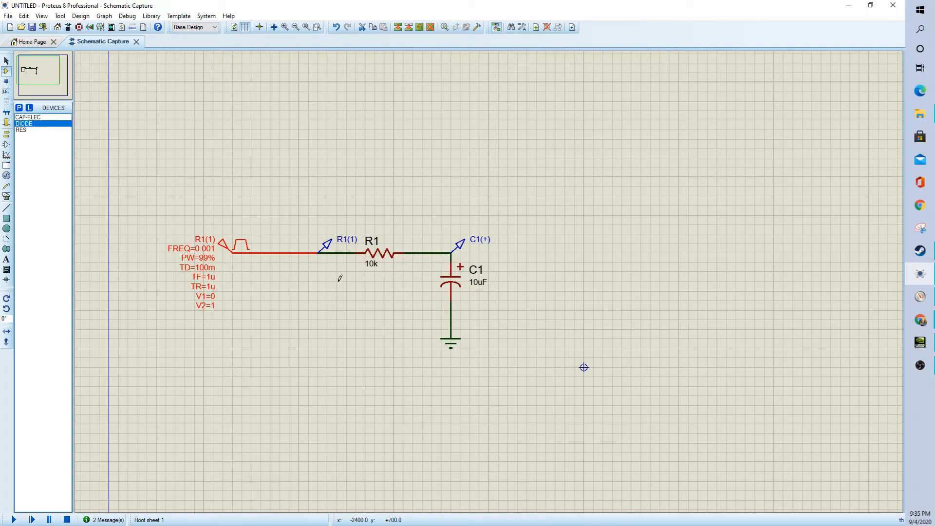
# Run the simulation to read the voltage probes at R1 and C1, and stop it.
pyautogui.click(360, 190)
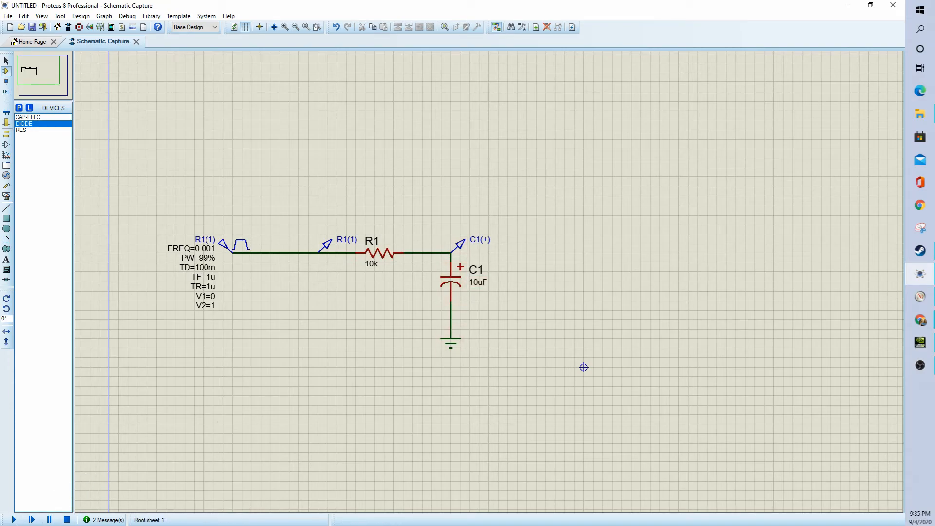
pyautogui.click(14, 520)
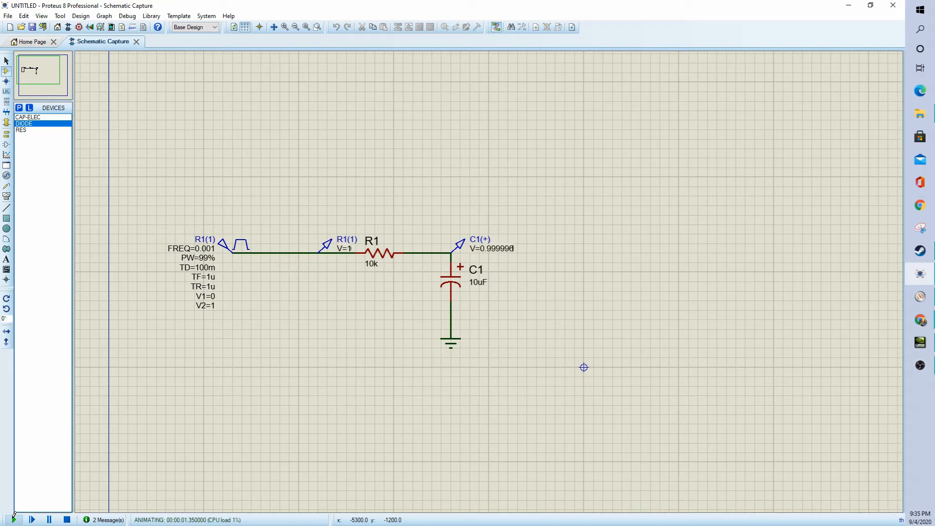
pyautogui.click(67, 520)
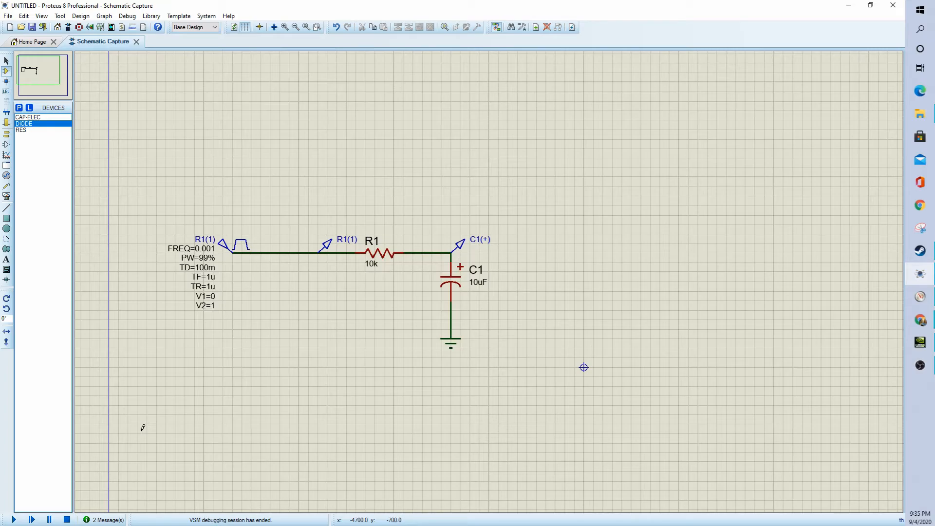
# Place an oscilloscope beside the RC circuit and wire its channel A to the node between R1 and C1.
pyautogui.click(7, 196)
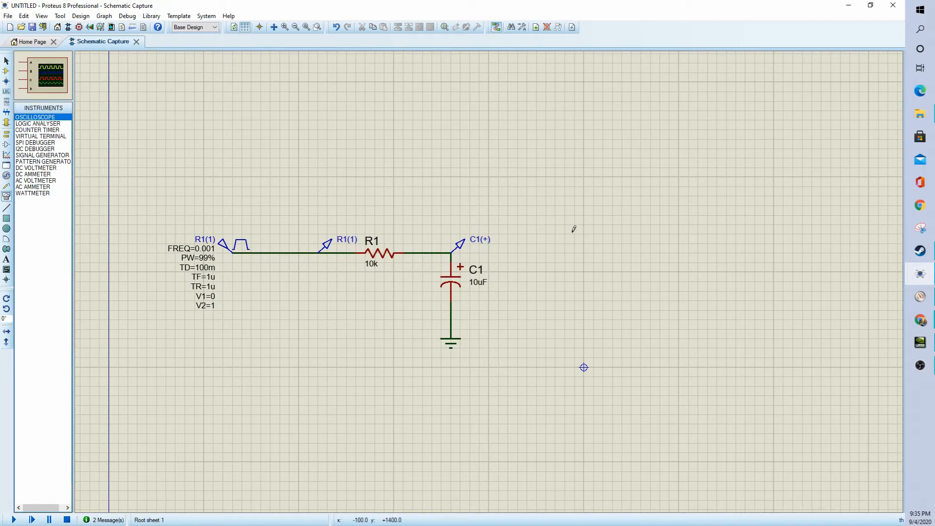
pyautogui.click(574, 229)
pyautogui.click(575, 225)
pyautogui.click(518, 197)
pyautogui.click(451, 253)
# Run the simulation twice to view C1's charging curve on the oscilloscope, using timebases of 2 ms and 10 ms, and stop it.
pyautogui.click(15, 520)
pyautogui.click(263, 272)
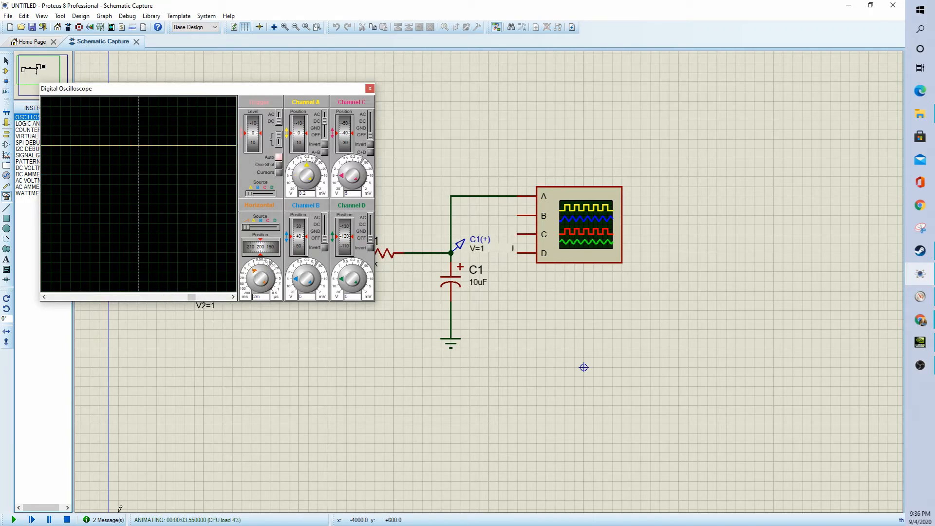
pyautogui.click(67, 520)
pyautogui.click(14, 520)
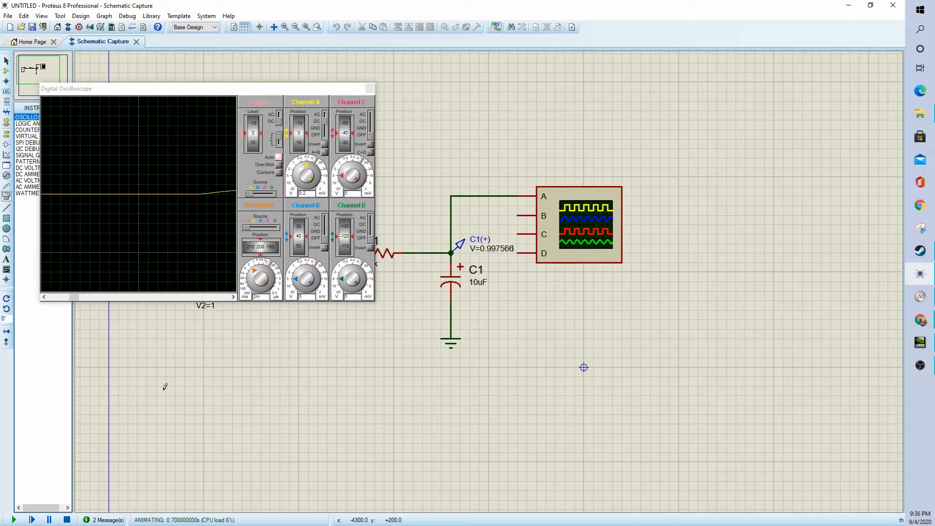
pyautogui.click(253, 273)
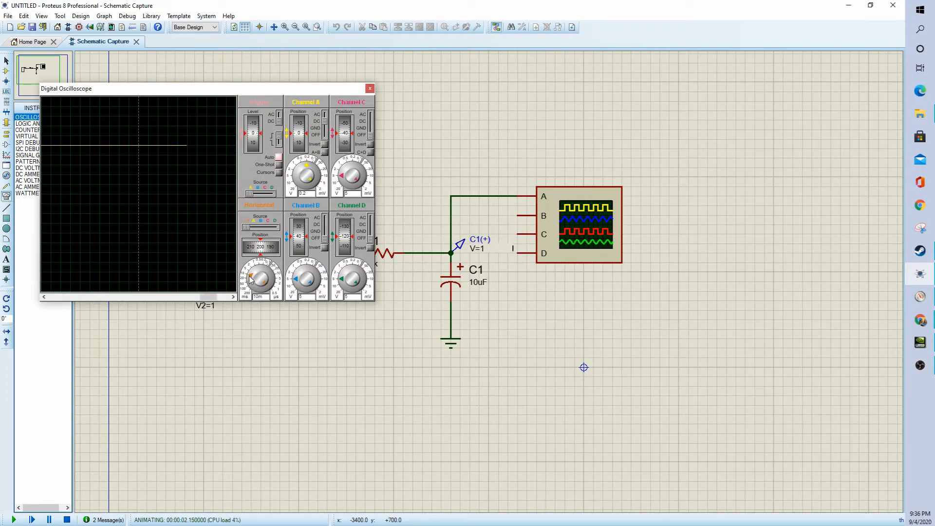
pyautogui.click(67, 520)
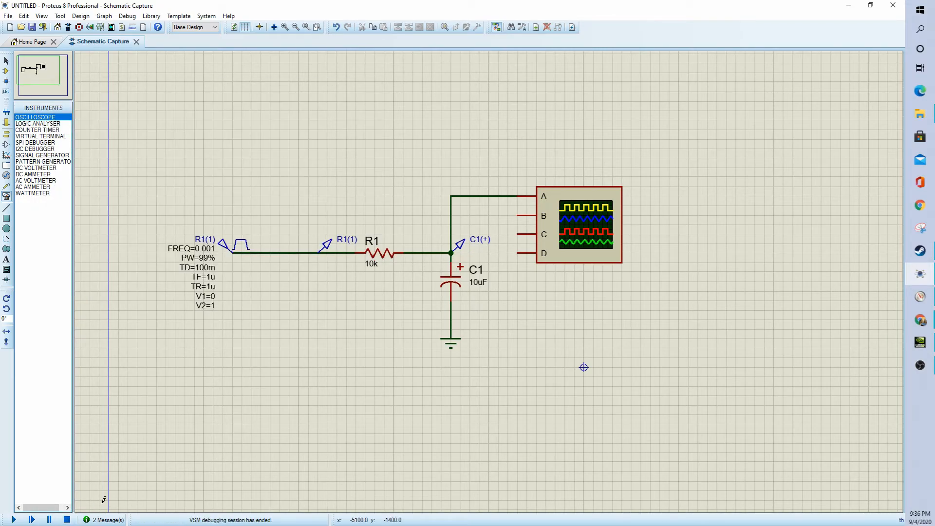
# Delete the oscilloscope together with its channel A wire.
pyautogui.rightClick(565, 221)
pyautogui.rightClick(565, 221)
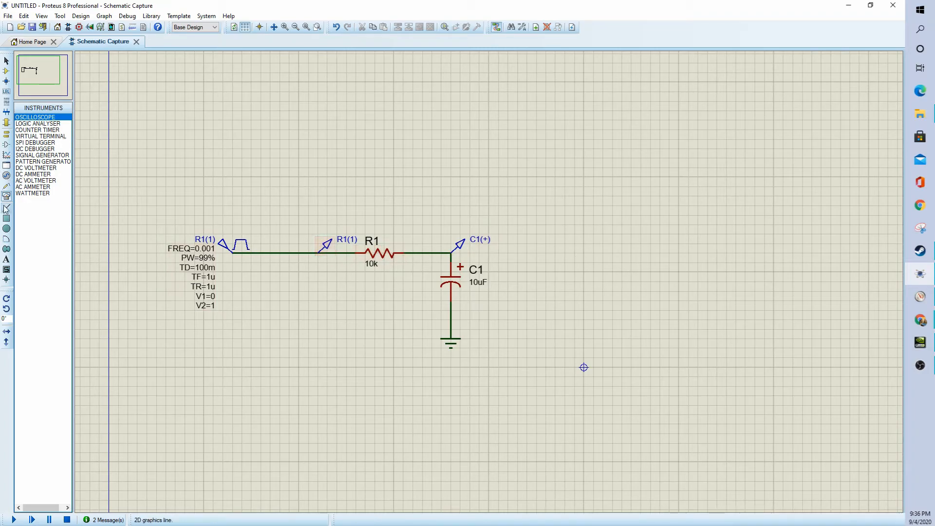
# Place a current probe on the wire between the pulse generator and the R1 voltage probe.
pyautogui.click(6, 189)
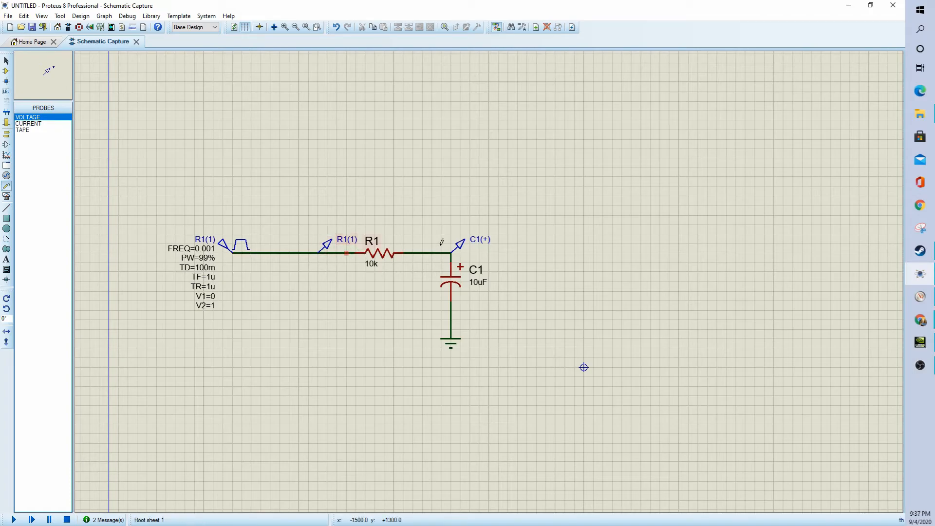
pyautogui.click(30, 123)
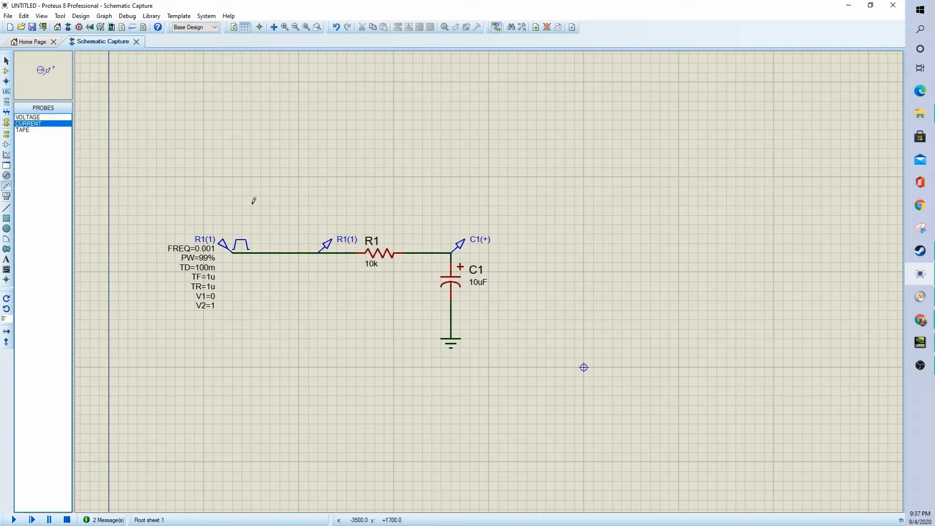
pyautogui.click(280, 251)
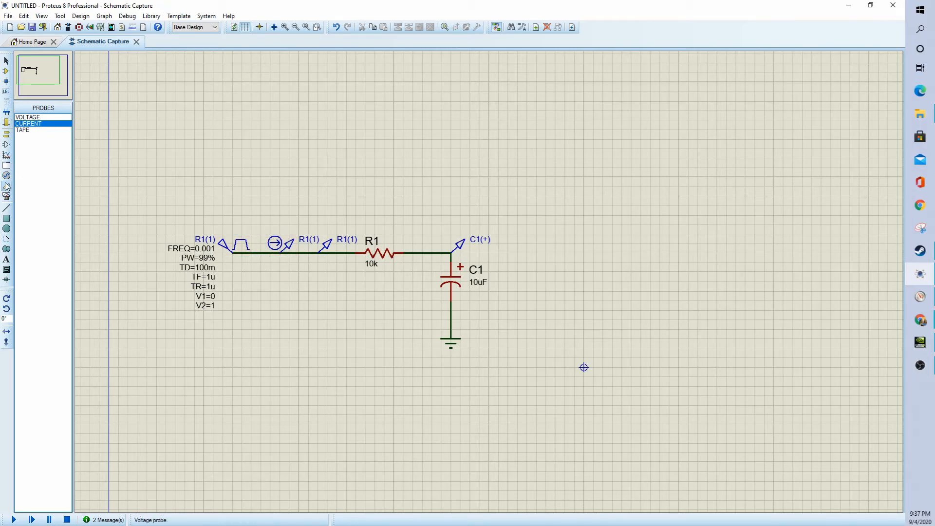
# Place an analogue graph about 3500 units wide and 2500 high beside the RC circuit.
pyautogui.click(7, 156)
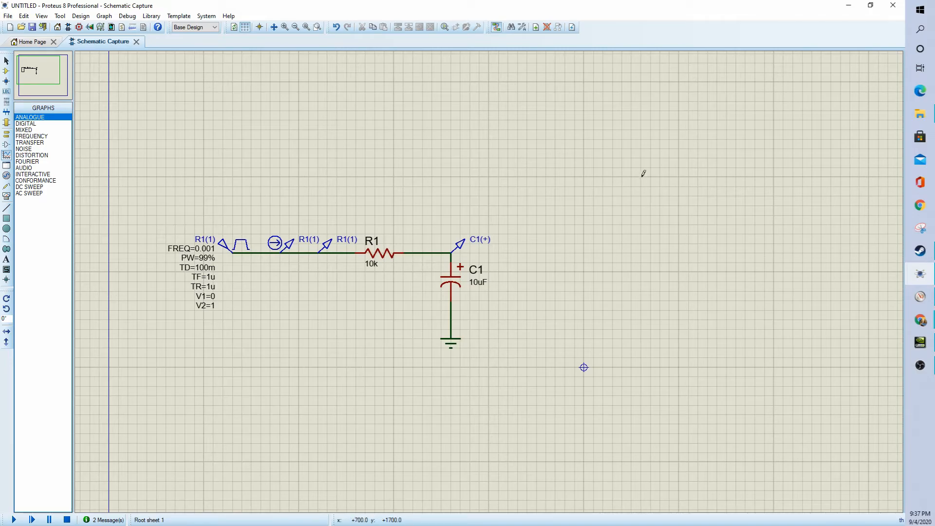
pyautogui.moveTo(536, 129); pyautogui.dragTo(868, 361)
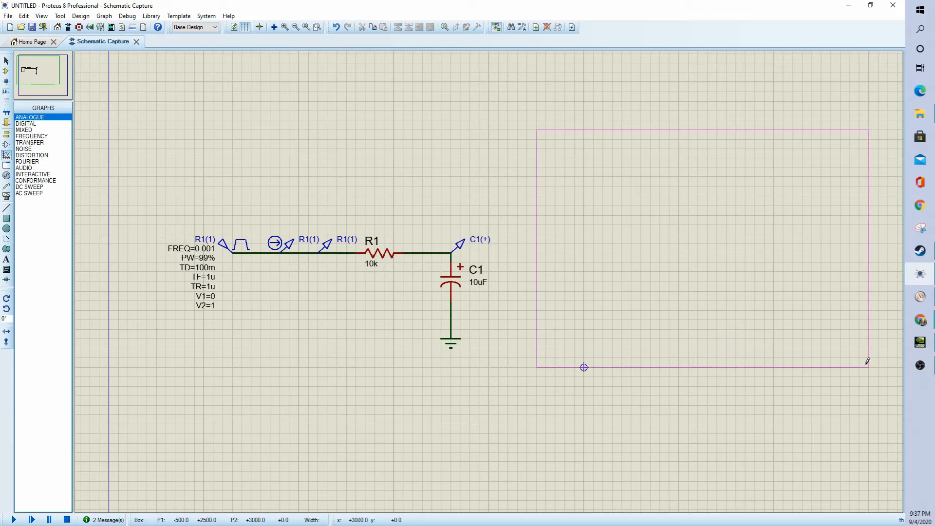
pyautogui.moveTo(868, 361); pyautogui.dragTo(868, 366)
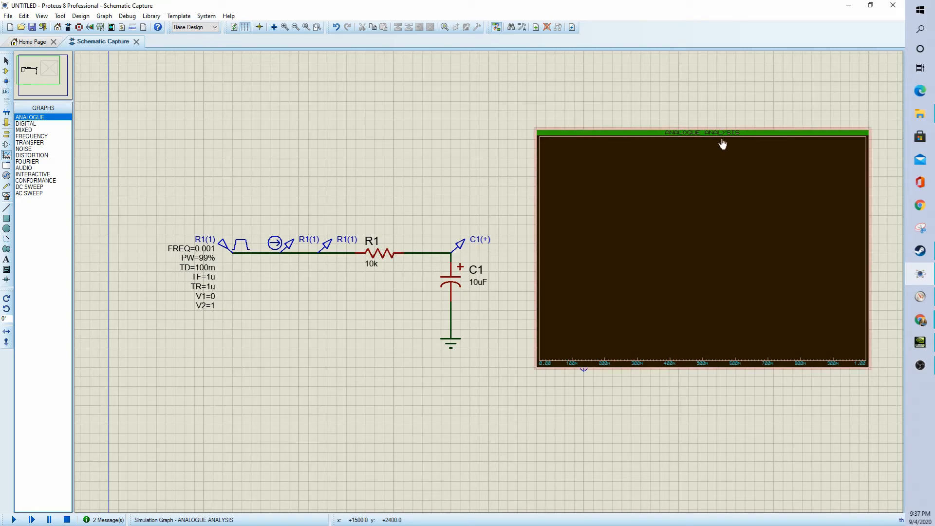
# Add the C1(+) and R1(1) voltage probes as traces on the left axis of the analogue graph.
pyautogui.click(456, 248)
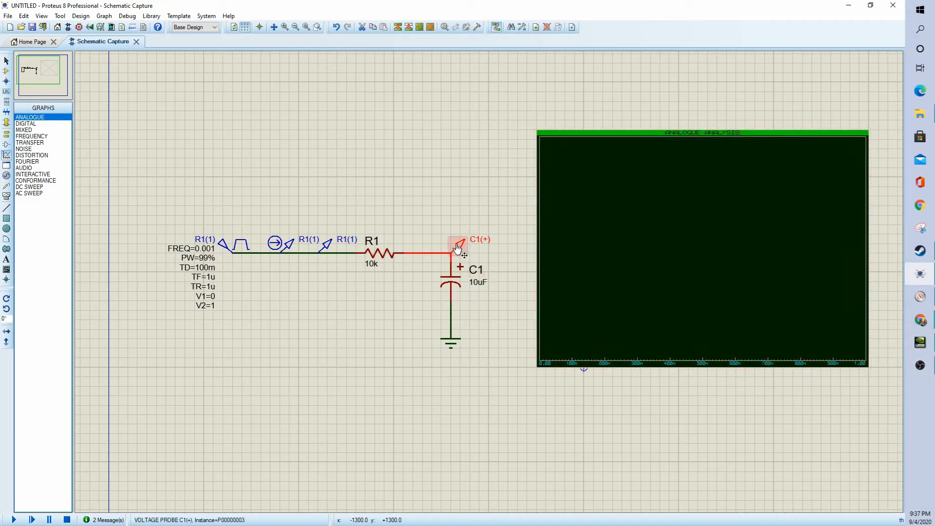
pyautogui.click(462, 213)
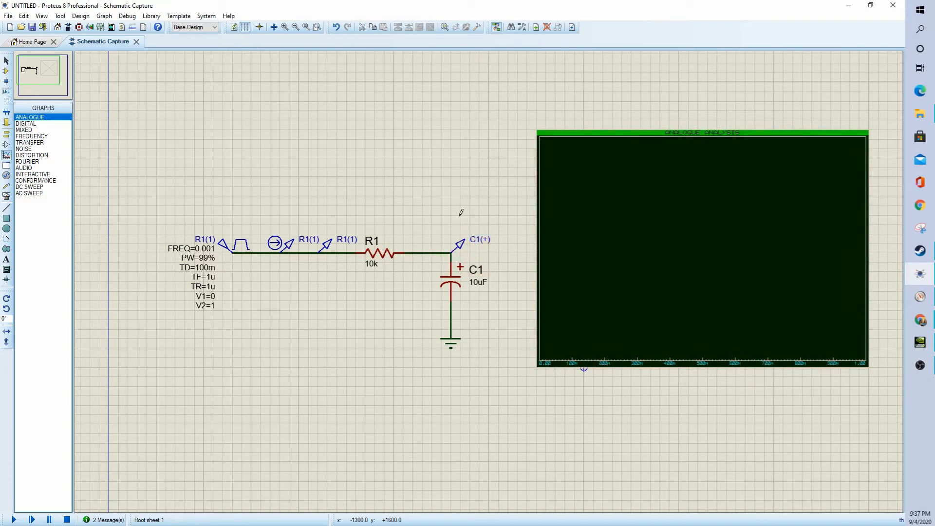
pyautogui.click(458, 249)
pyautogui.moveTo(459, 247); pyautogui.dragTo(558, 229)
pyautogui.click(327, 247)
pyautogui.moveTo(327, 247); pyautogui.dragTo(569, 174)
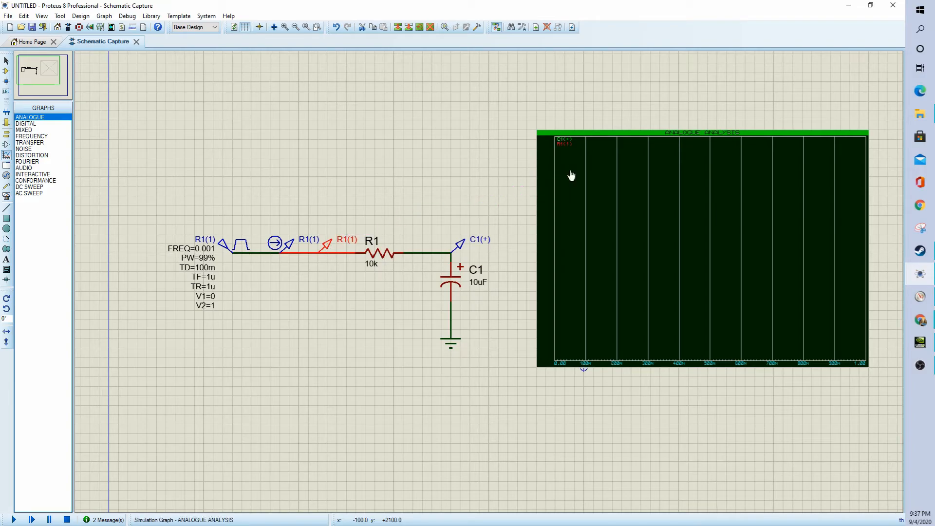
# Rename the graph's C1(+) trace to Cap V and its R1(1) trace to Source.
pyautogui.click(564, 140)
pyautogui.doubleClick(564, 142)
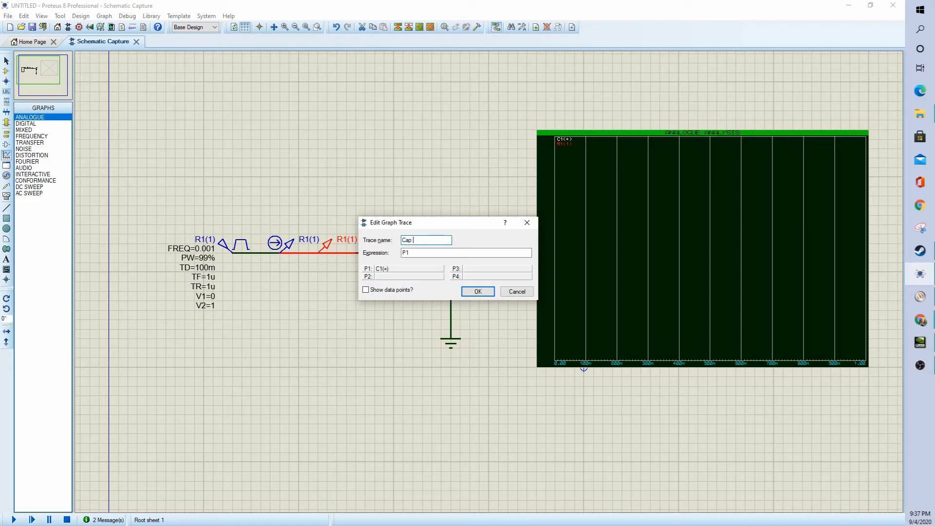
pyautogui.press('Return')
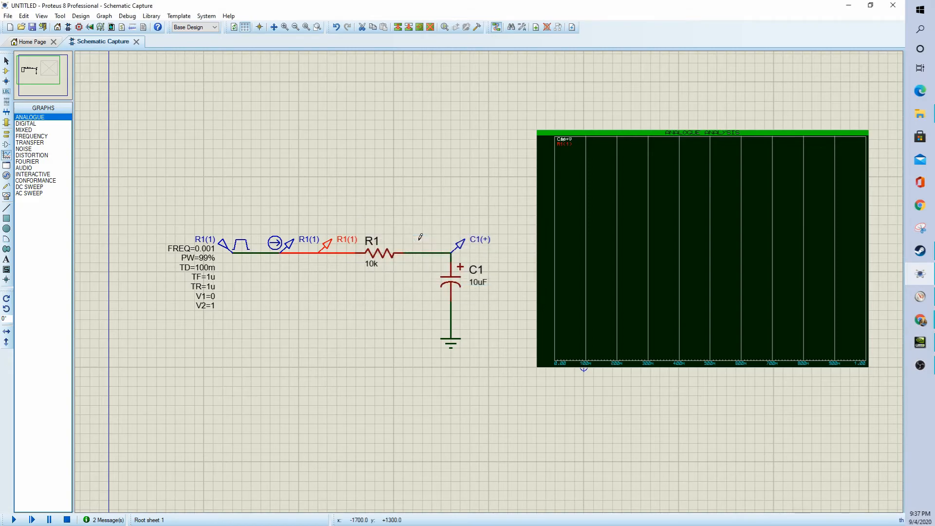
pyautogui.scroll(1, 564, 182)
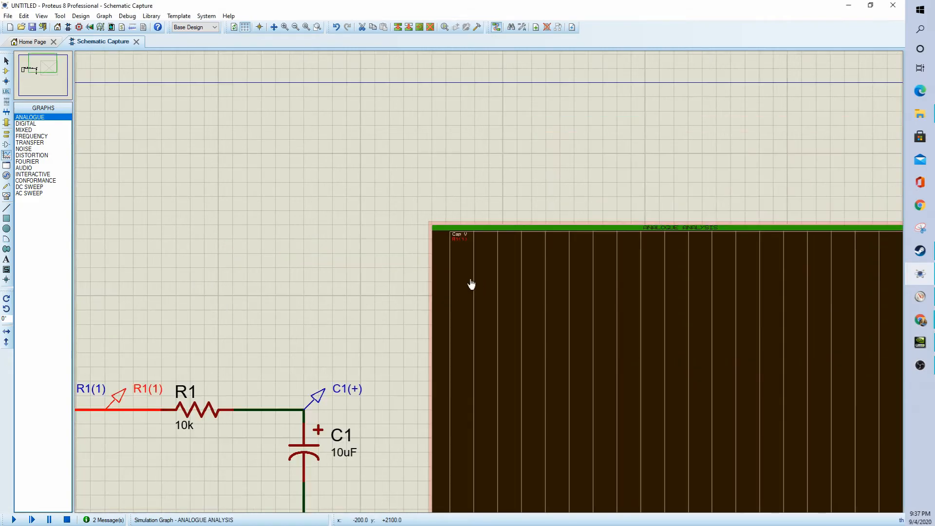
pyautogui.doubleClick(459, 241)
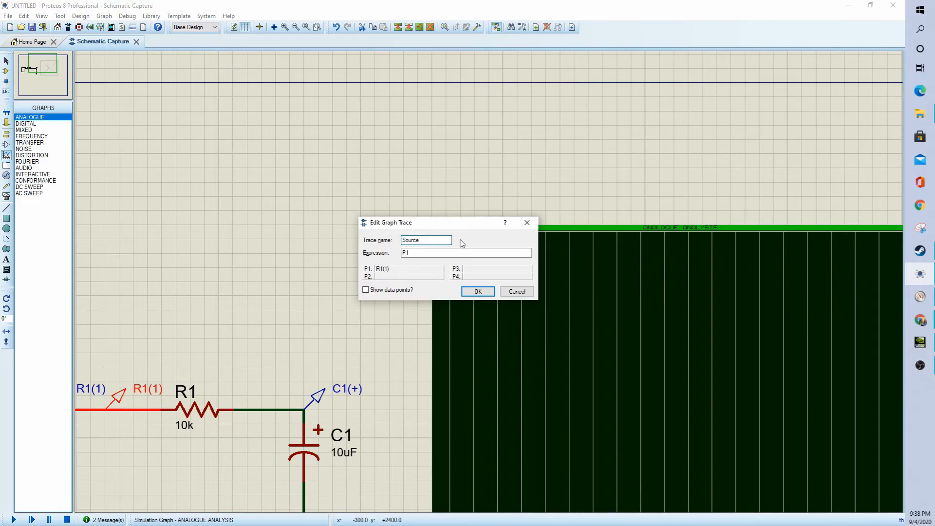
pyautogui.click(423, 252)
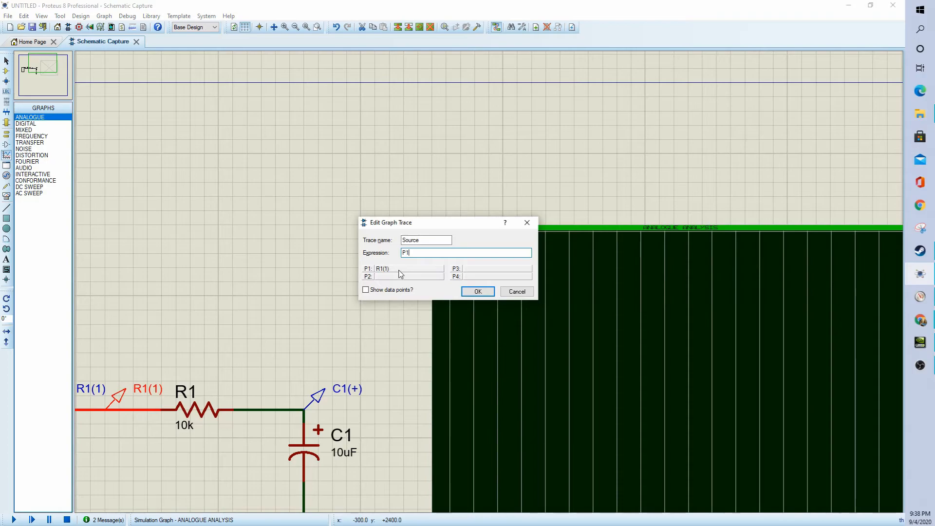
pyautogui.click(478, 292)
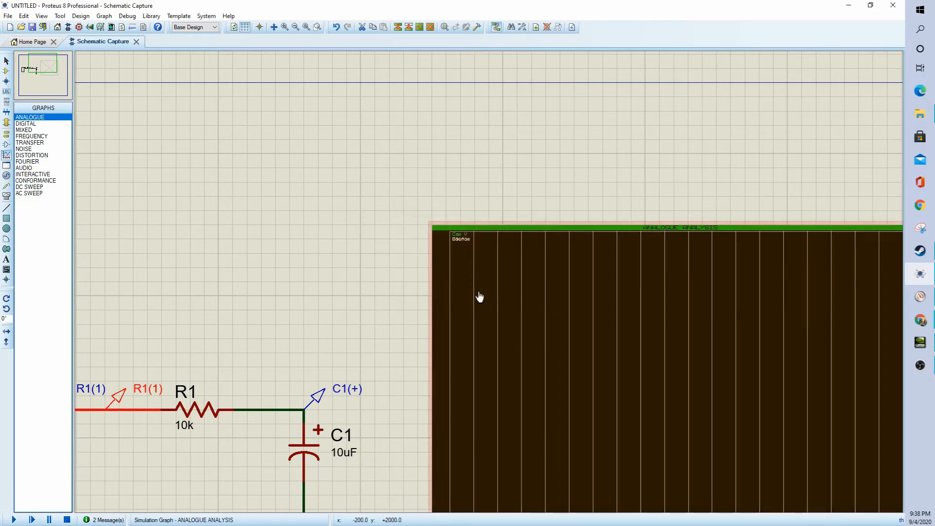
# Add the R1(1) current probe as a trace on the right axis of the analogue graph.
pyautogui.scroll(2, 469, 172)
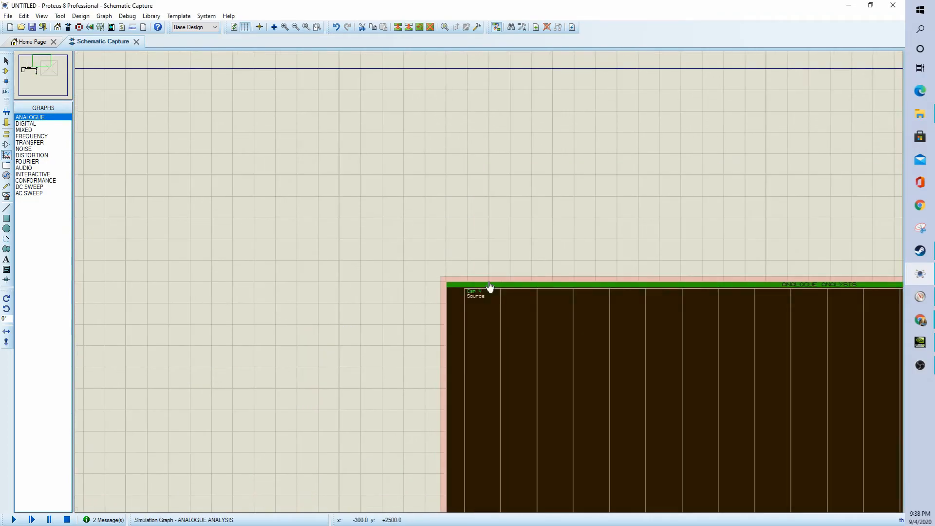
pyautogui.scroll(-2, 489, 284)
pyautogui.scroll(-3, 495, 310)
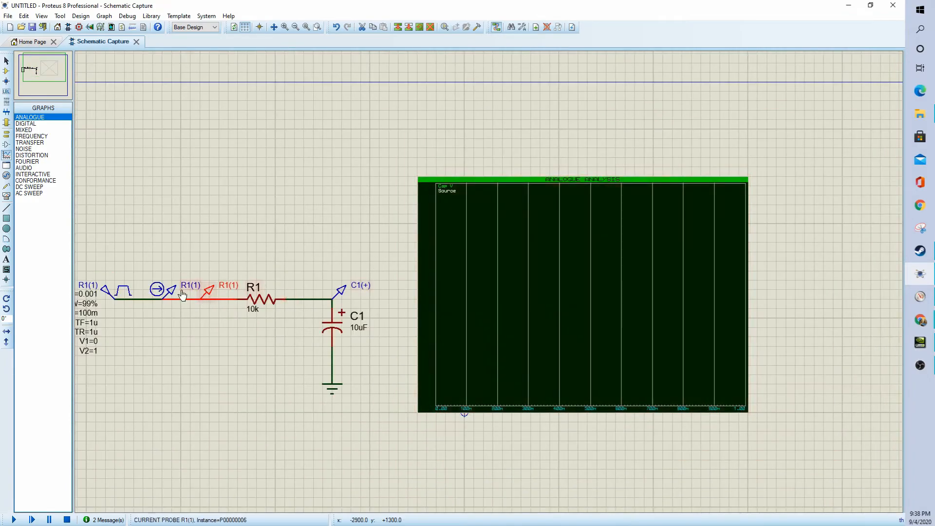
pyautogui.moveTo(169, 291); pyautogui.dragTo(747, 255)
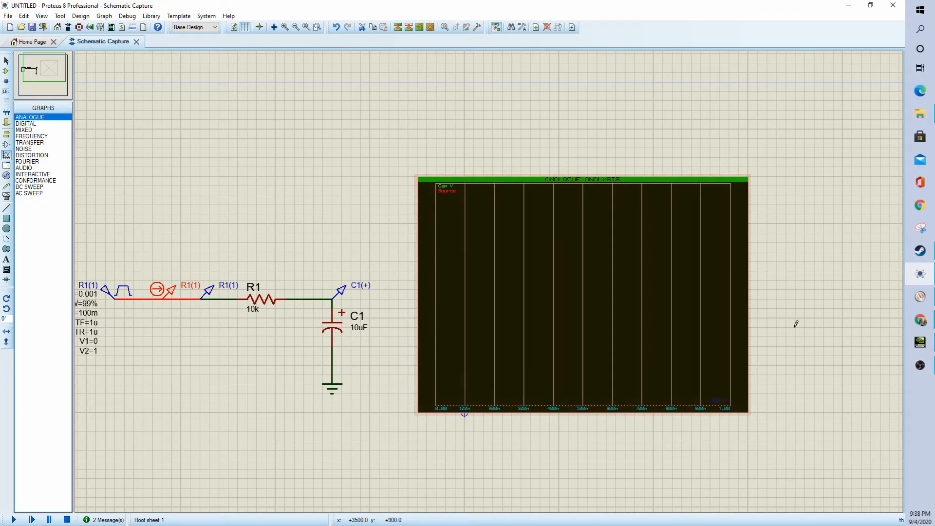
# Set the analogue graph's title to CAP in its transient graph settings.
pyautogui.doubleClick(711, 306)
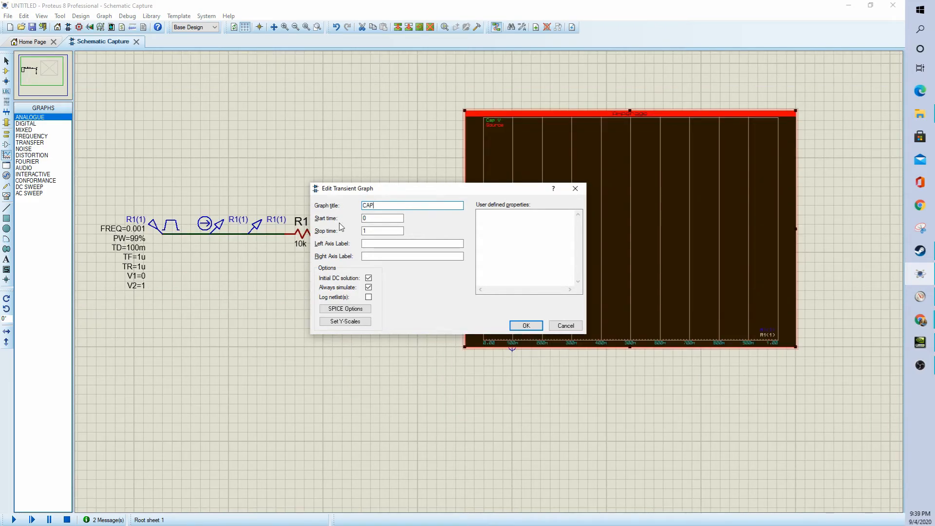
pyautogui.click(375, 230)
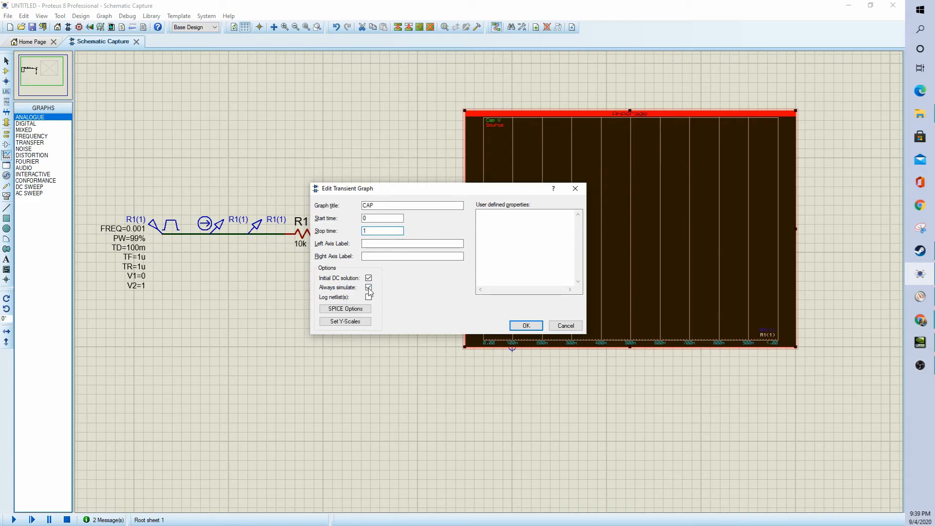
pyautogui.click(361, 324)
pyautogui.click(513, 297)
pyautogui.click(526, 325)
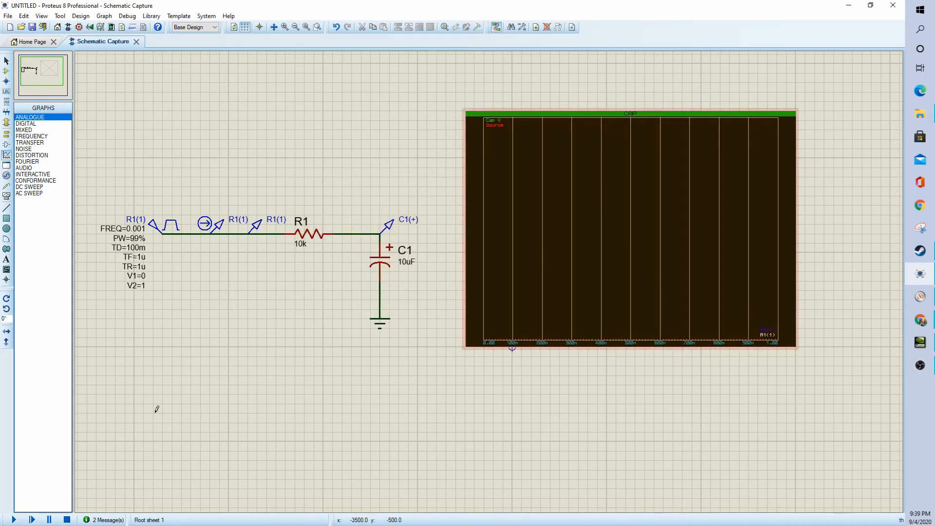
# Run and stop the live simulation, and simulate the CAP graph to plot its voltage and current traces.
pyautogui.click(13, 520)
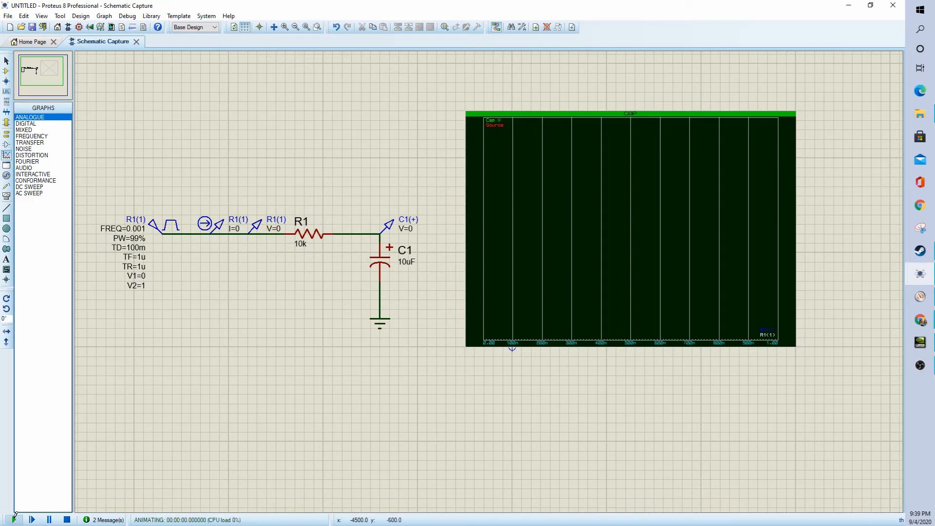
pyautogui.click(67, 520)
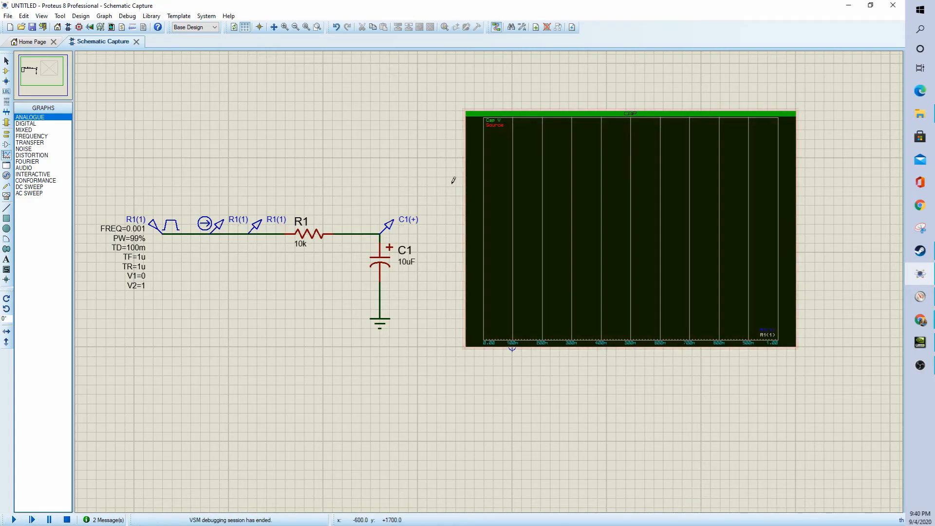
pyautogui.rightClick(570, 208)
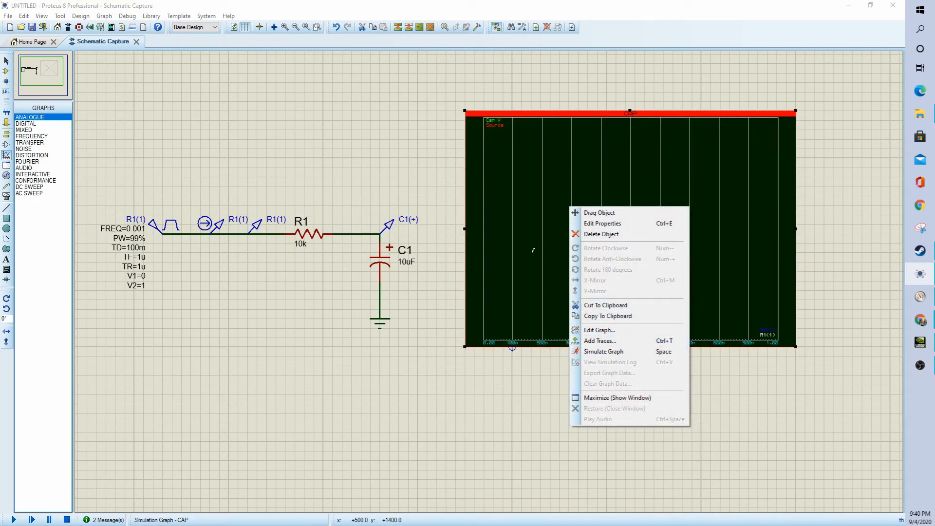
pyautogui.click(521, 294)
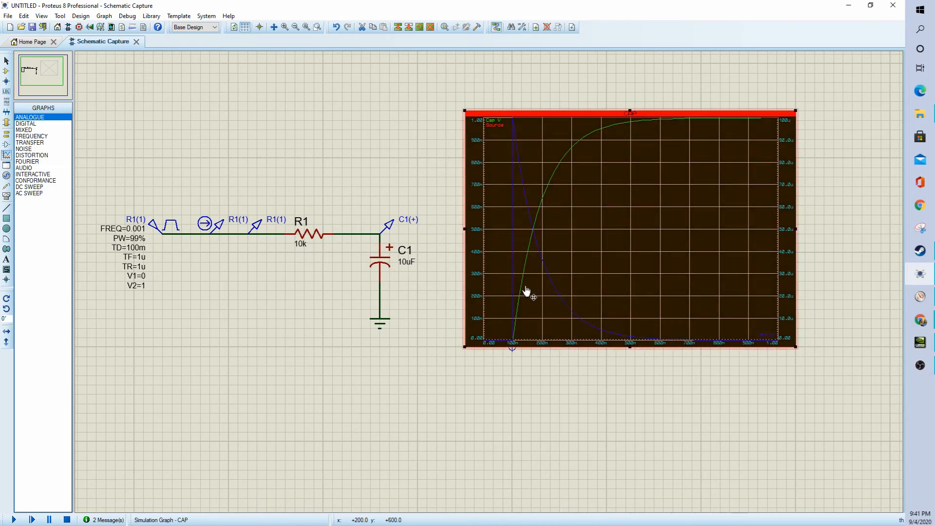
pyautogui.click(407, 161)
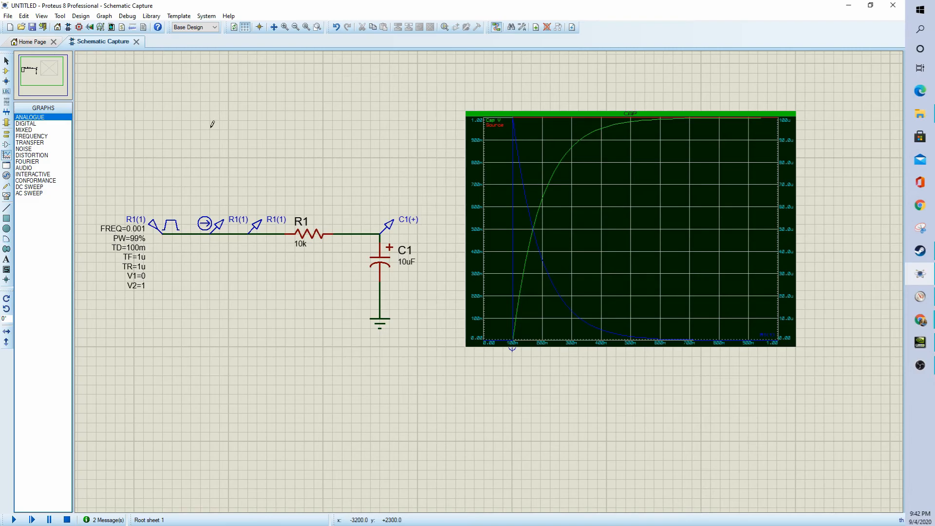
# Open the sample projects browser, discarding the changes to the current project.
pyautogui.click(8, 17)
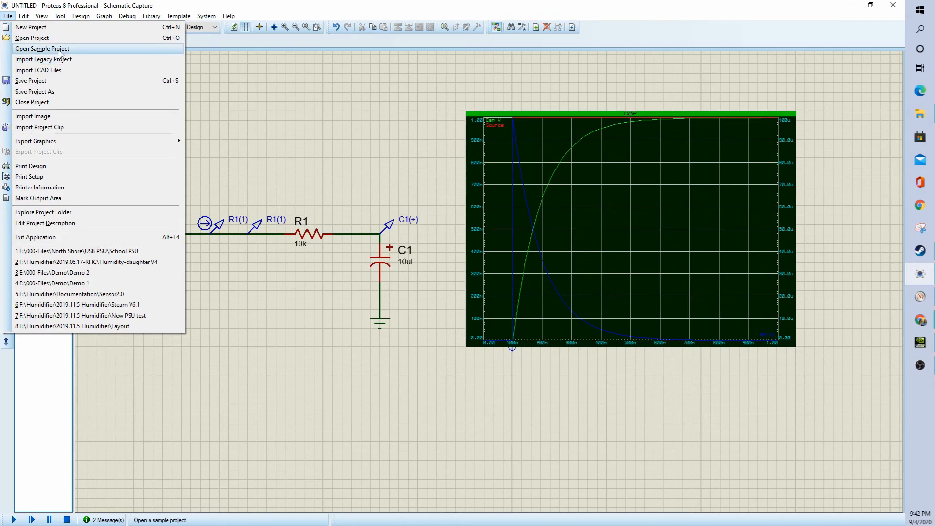
pyautogui.click(60, 49)
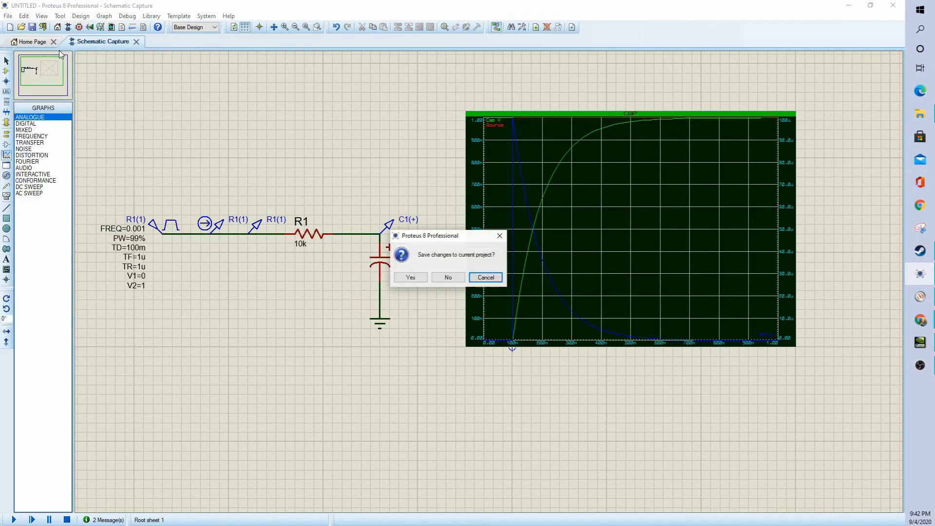
pyautogui.click(447, 277)
# Open the 741 Op-Amp Model sample project from the Graph Based Simulation category.
pyautogui.moveTo(406, 193); pyautogui.dragTo(403, 171)
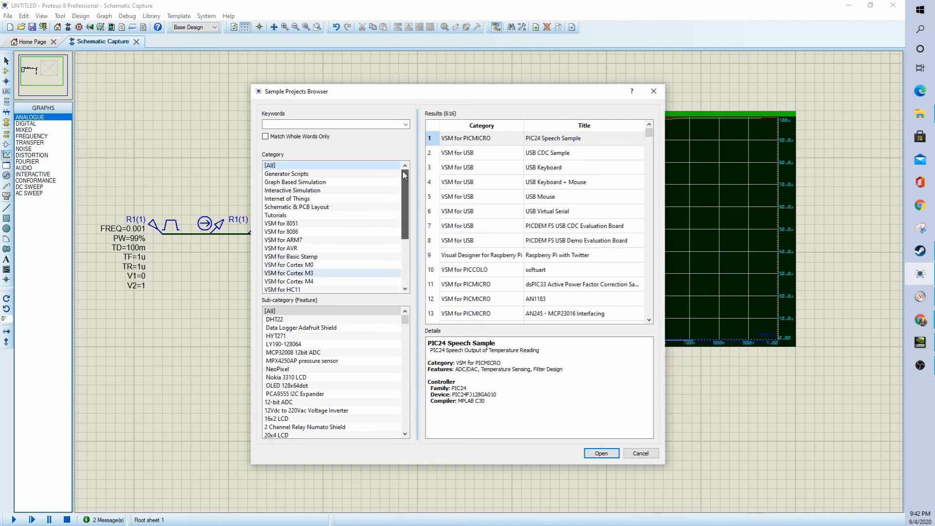
pyautogui.click(308, 175)
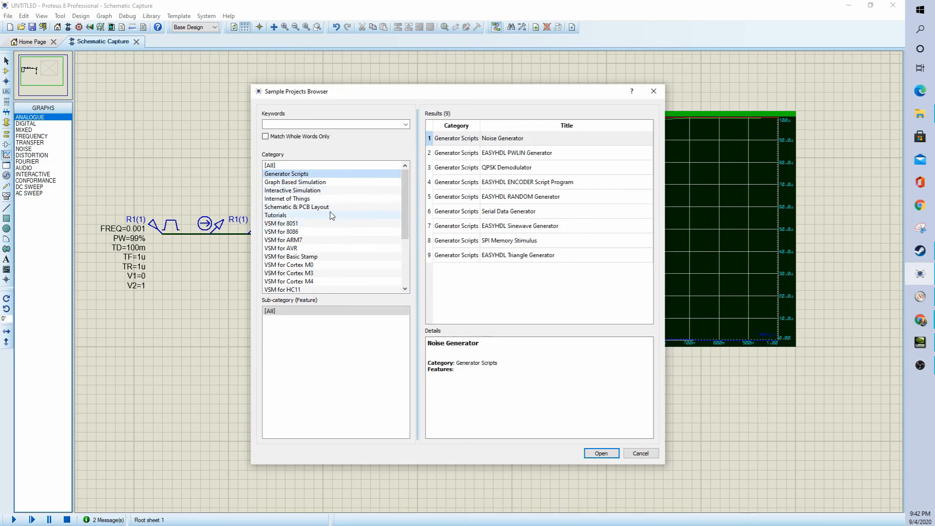
pyautogui.scroll(-3, 398, 217)
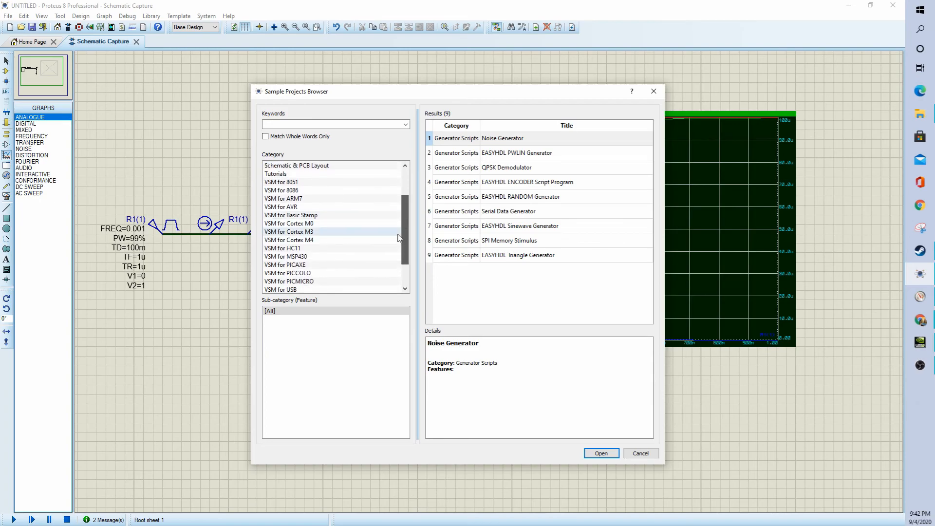
pyautogui.scroll(3, 341, 204)
pyautogui.click(316, 183)
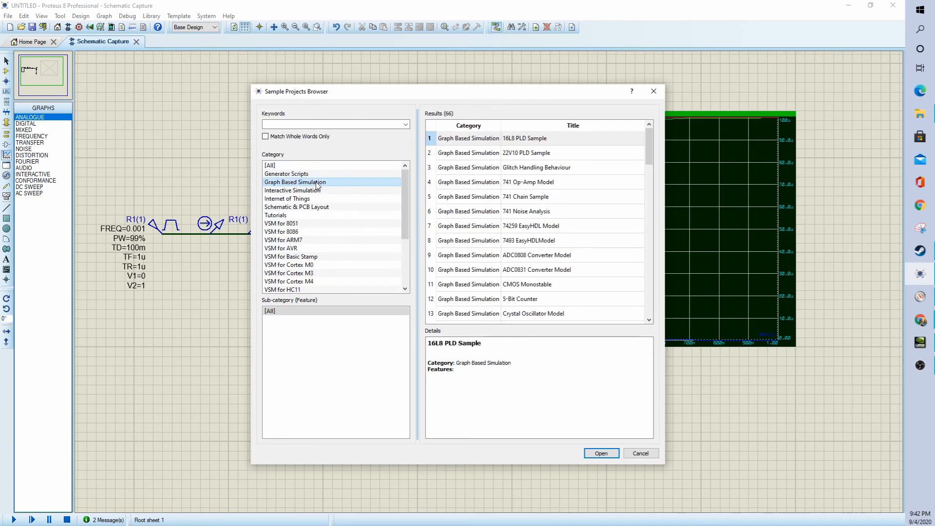
pyautogui.click(540, 184)
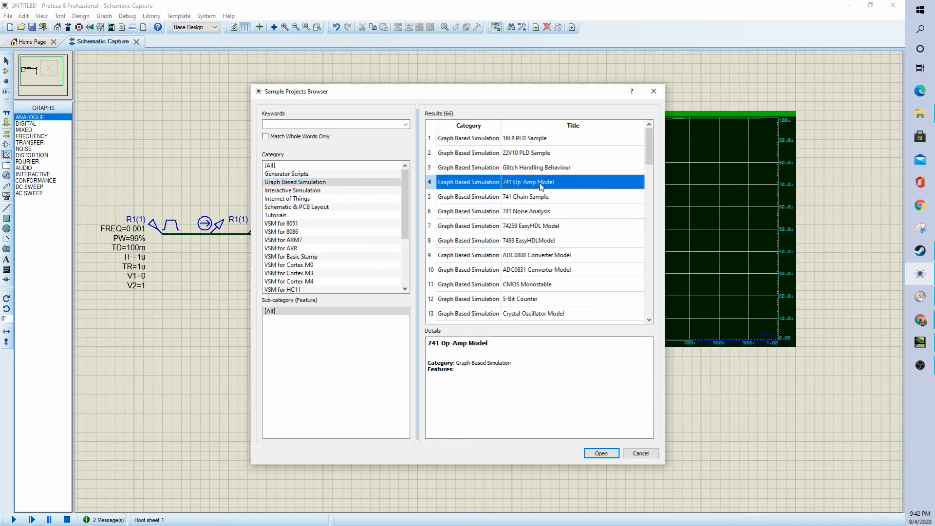
pyautogui.doubleClick(540, 185)
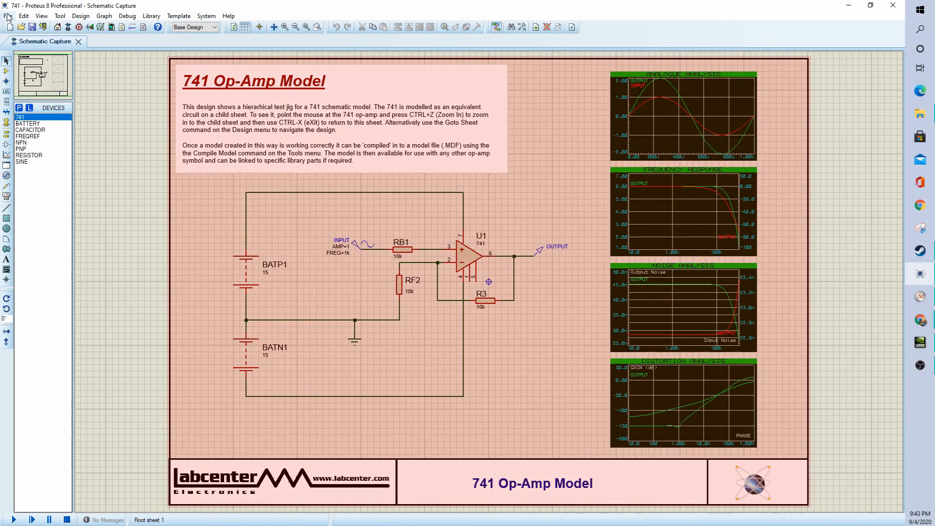
# Browse the sample projects under VSM for USB and under Internet of Things with the Raspberry Pi sub-category, and close the browser.
pyautogui.click(8, 16)
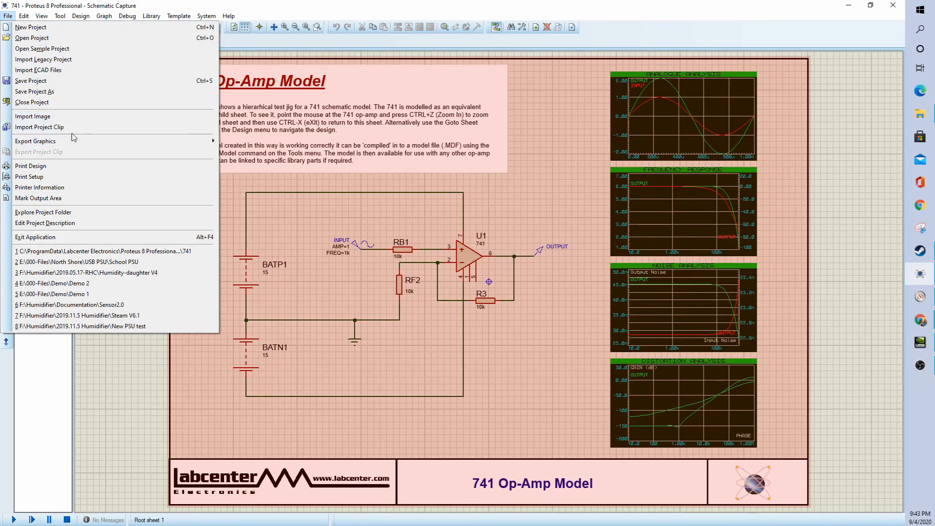
pyautogui.click(68, 50)
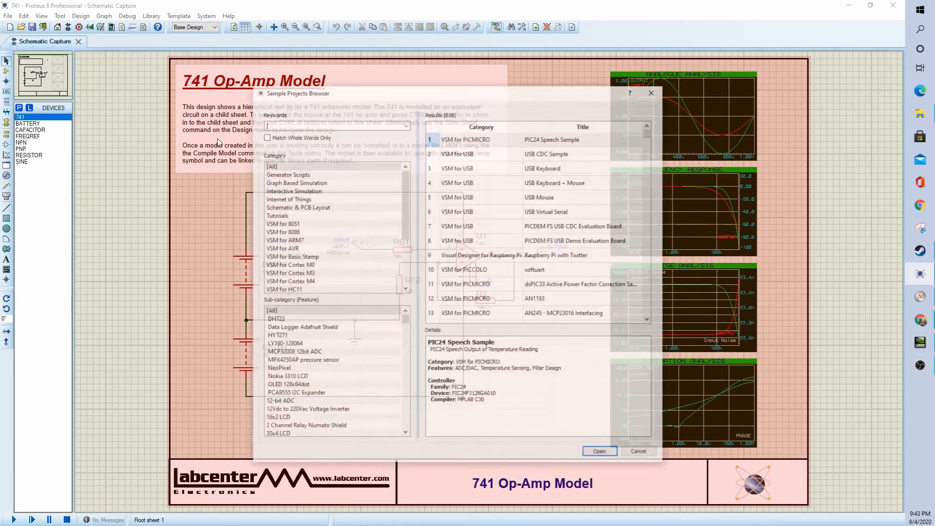
pyautogui.scroll(-2, 402, 204)
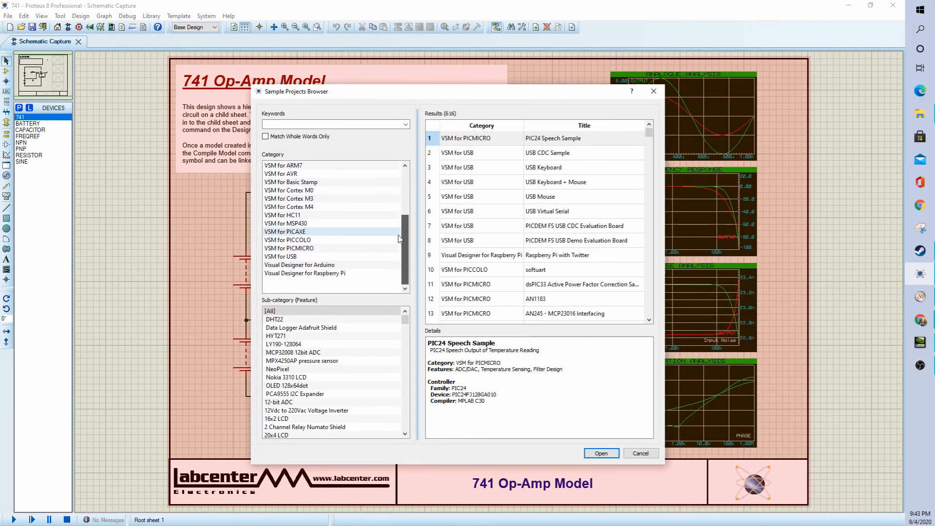
pyautogui.click(286, 258)
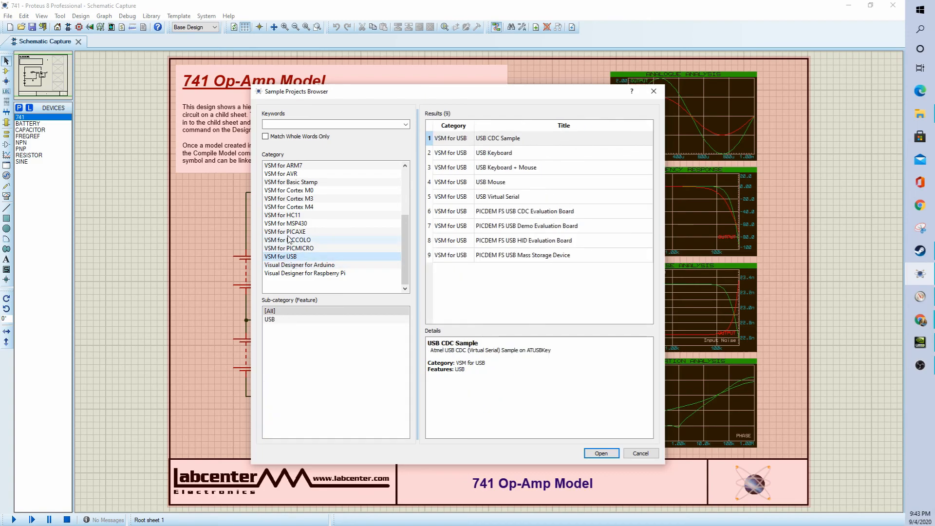
pyautogui.scroll(3, 296, 206)
pyautogui.click(294, 199)
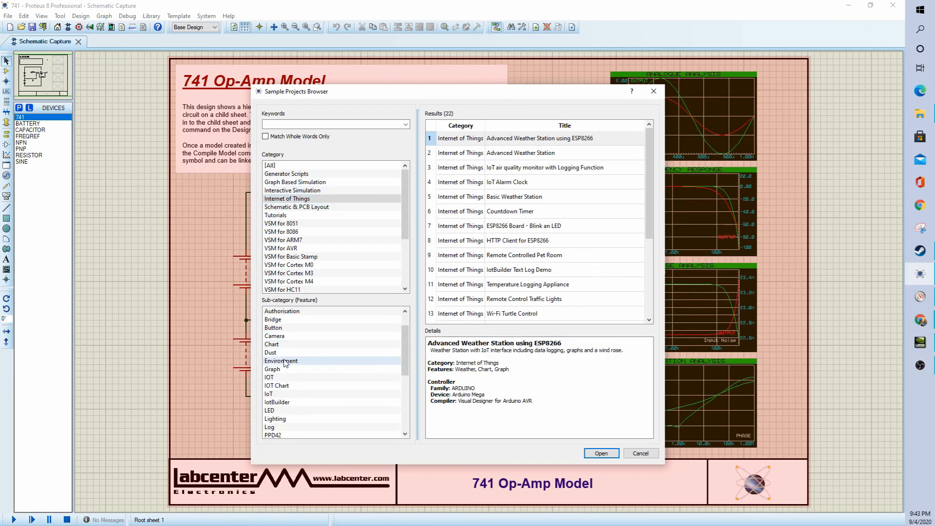
pyautogui.scroll(-1, 300, 361)
pyautogui.scroll(-1, 298, 401)
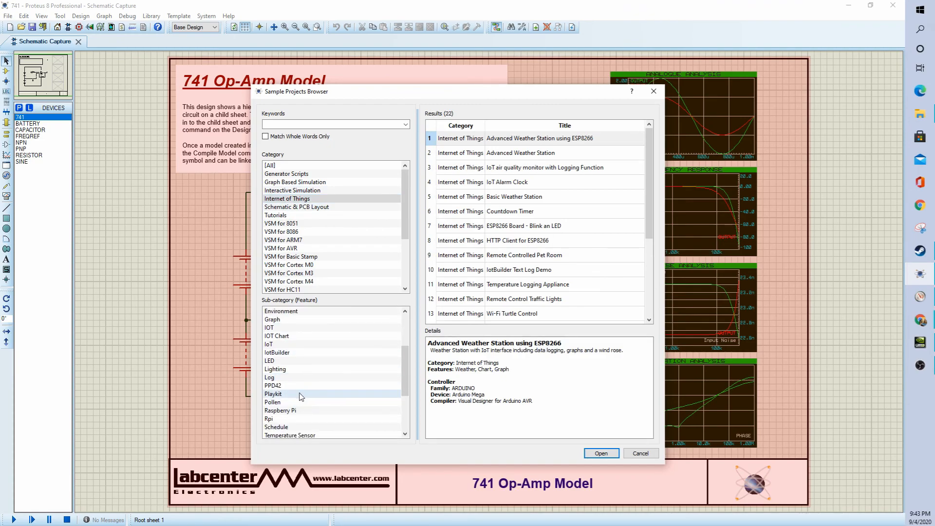
pyautogui.click(286, 412)
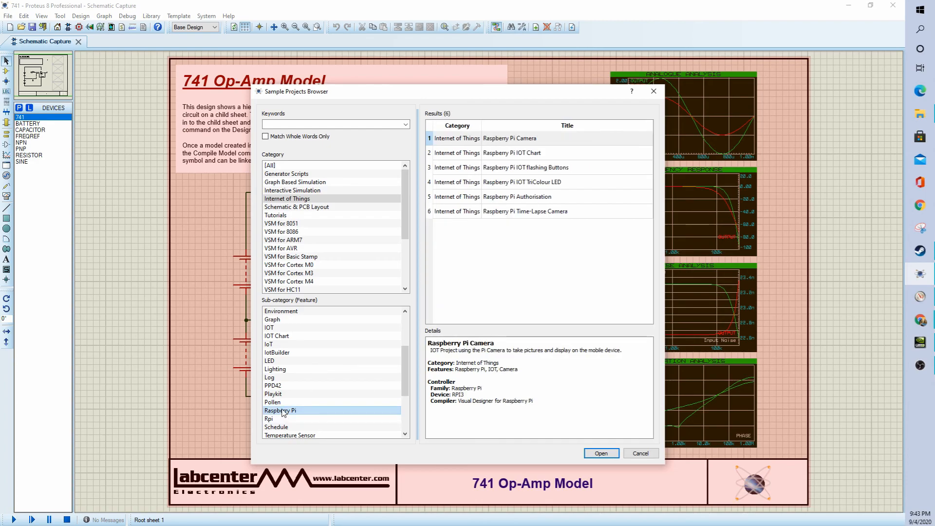
pyautogui.scroll(-1, 307, 385)
pyautogui.scroll(-1, 312, 377)
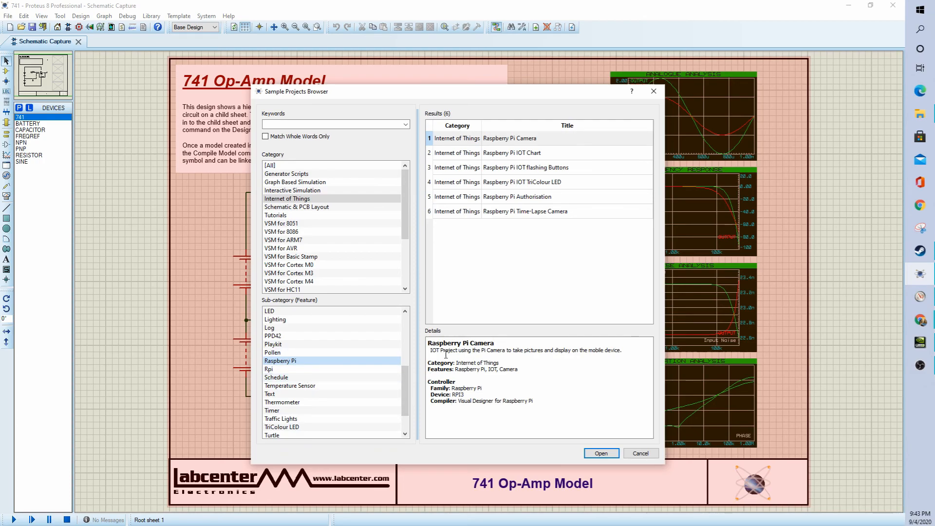
pyautogui.click(650, 93)
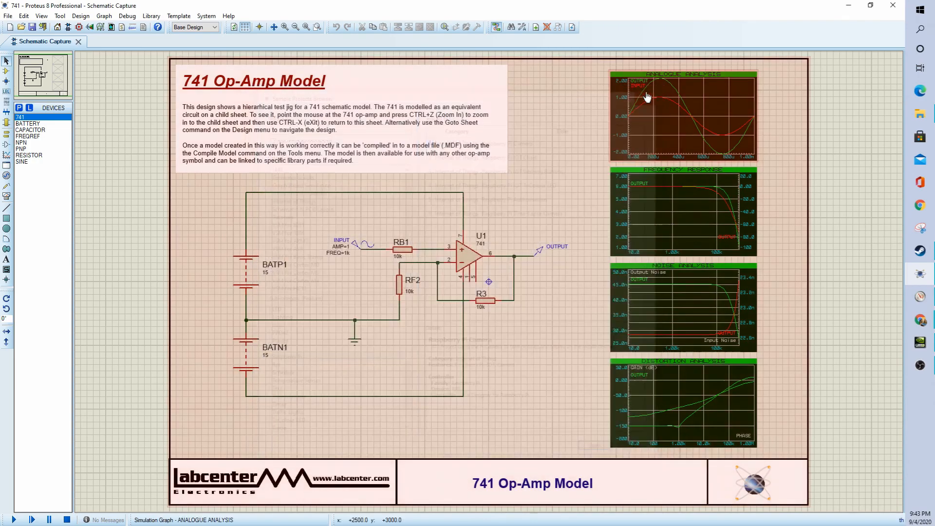